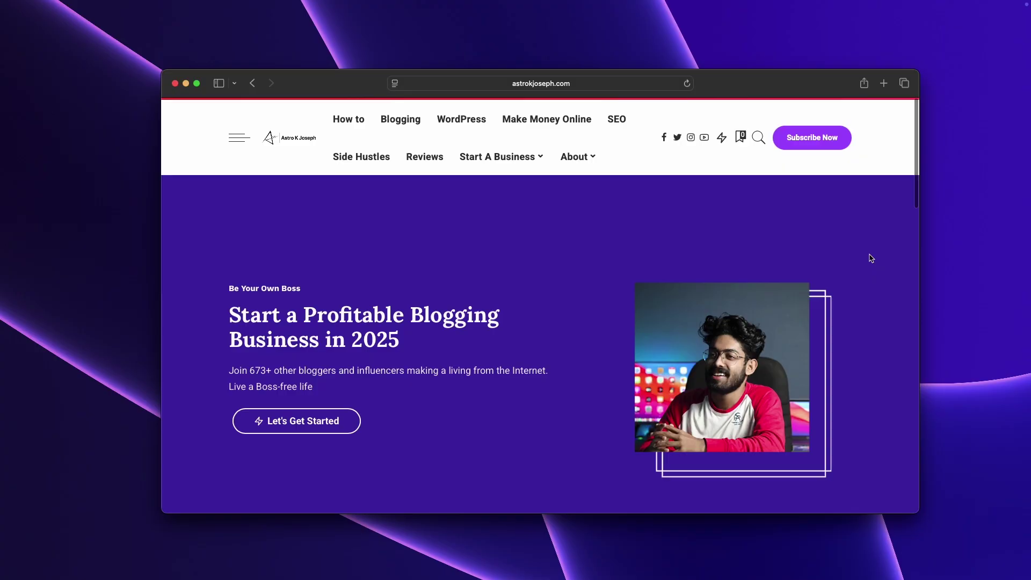
# Toggle the Functional consent category on astrokjoseph.com's banner and save the settings
pyautogui.scroll(-5, 870, 258)
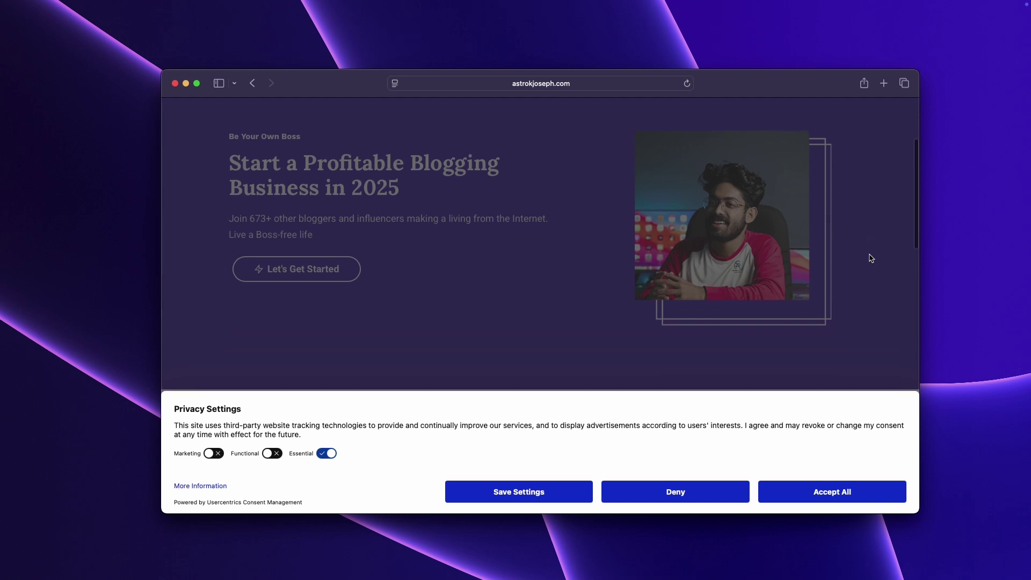
pyautogui.moveTo(270, 456); pyautogui.dragTo(308, 459)
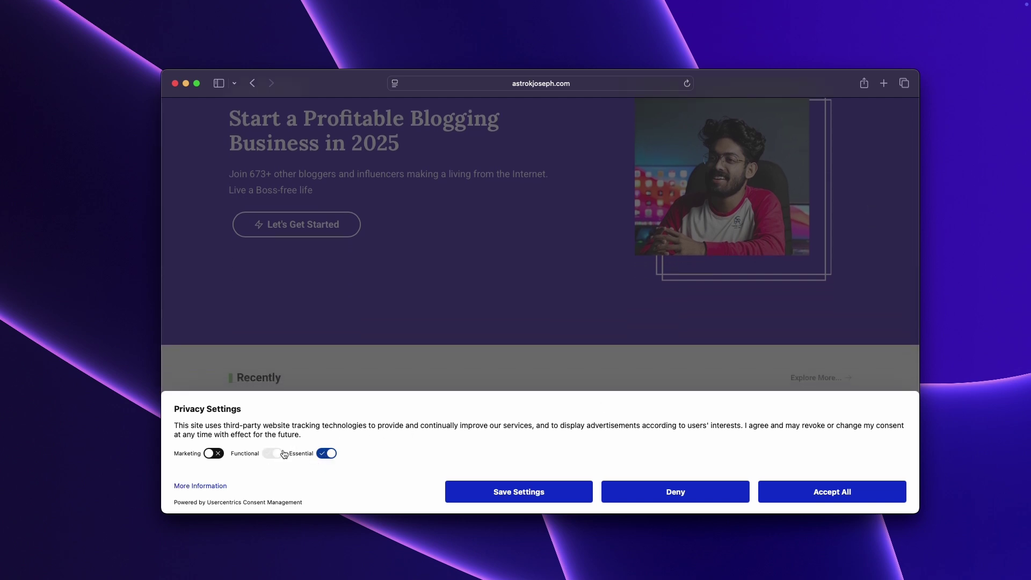
pyautogui.click(476, 494)
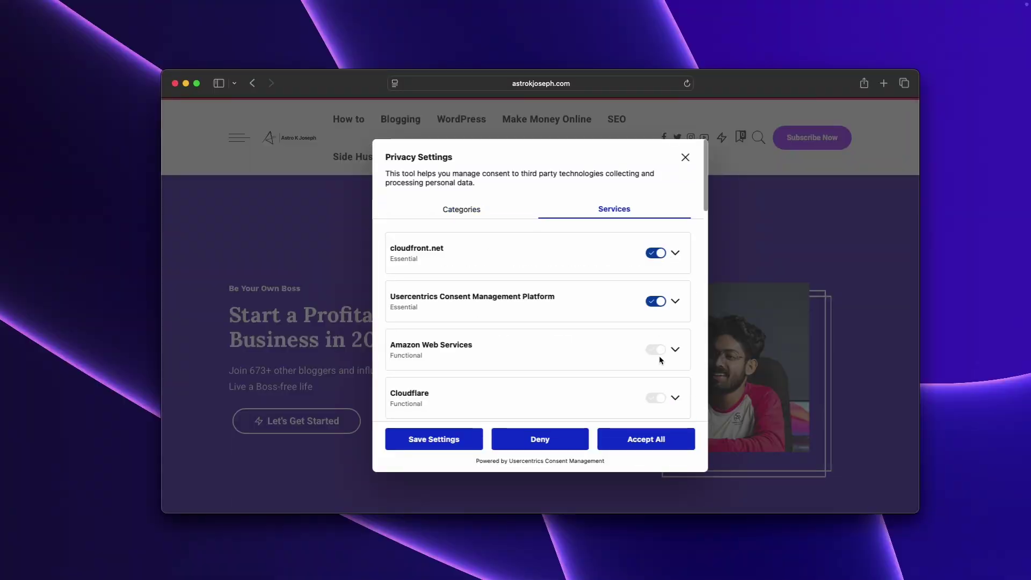
# Expand the Amazon Web Services and DoubleClick Ad service details in the privacy settings
pyautogui.click(659, 354)
pyautogui.scroll(-8, 679, 352)
pyautogui.scroll(-15, 680, 352)
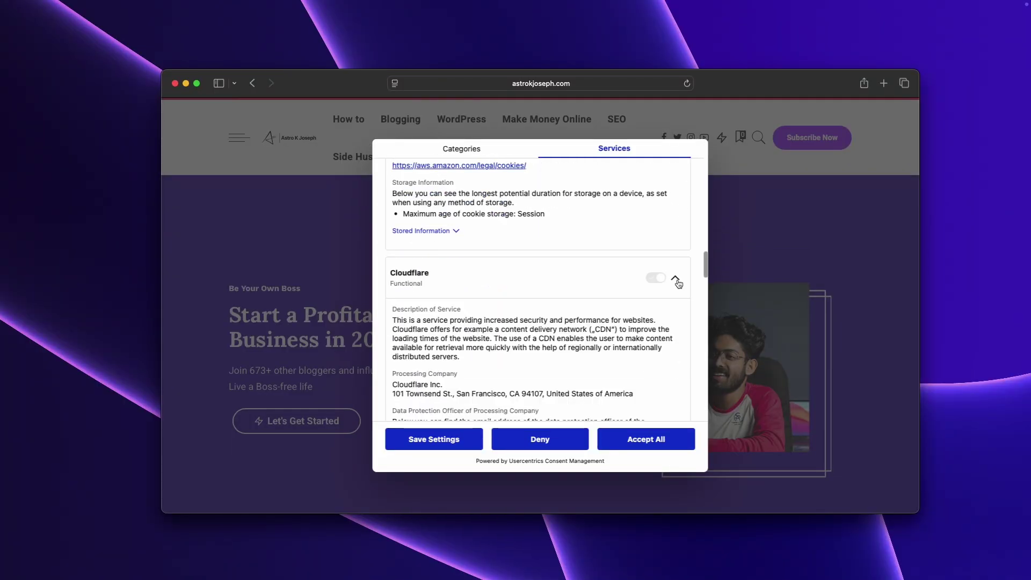
pyautogui.click(629, 290)
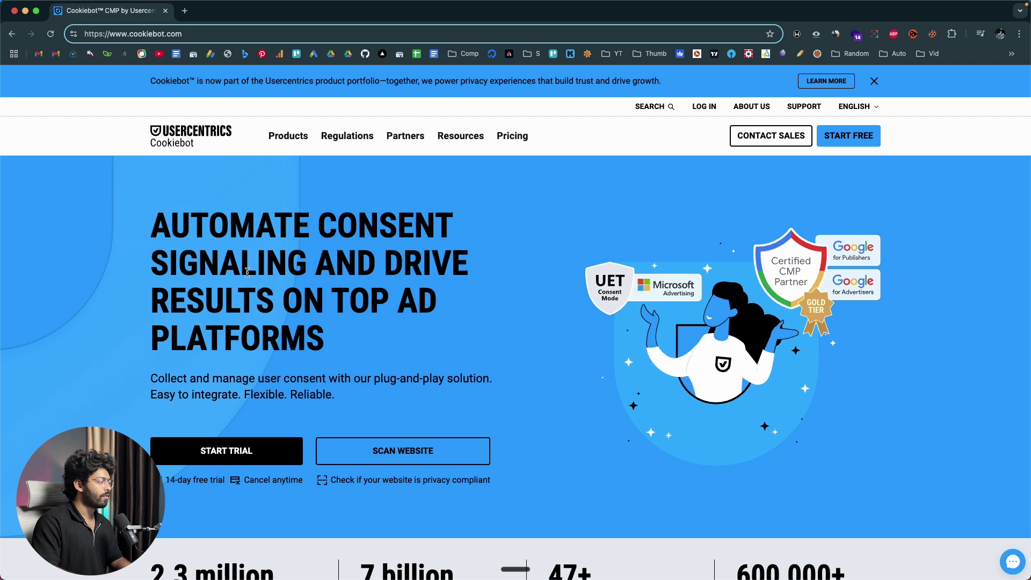
# Start the free 14-day trial signup from the cookiebot.com homepage
pyautogui.scroll(-6, 112, 376)
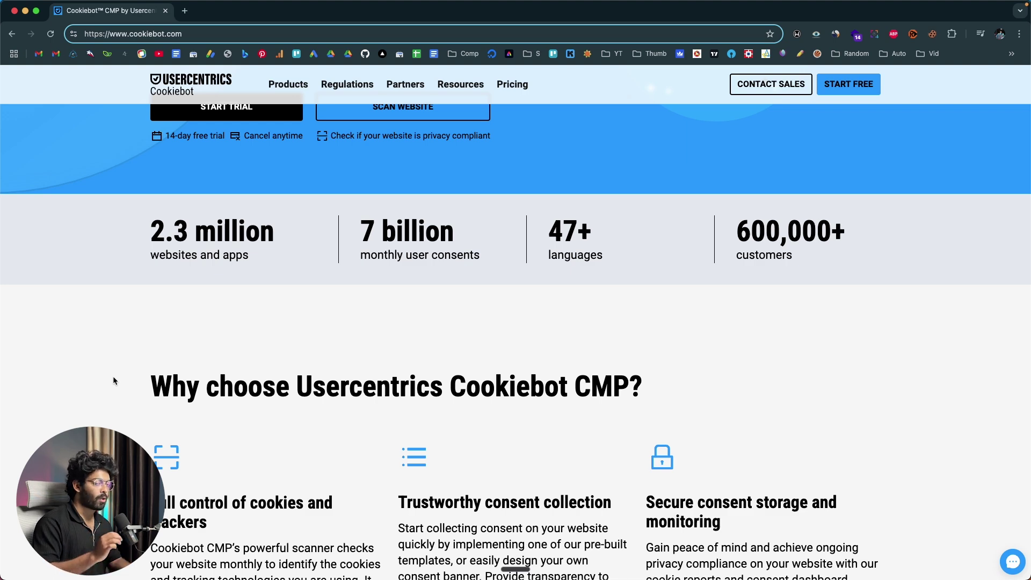
pyautogui.scroll(10, 112, 376)
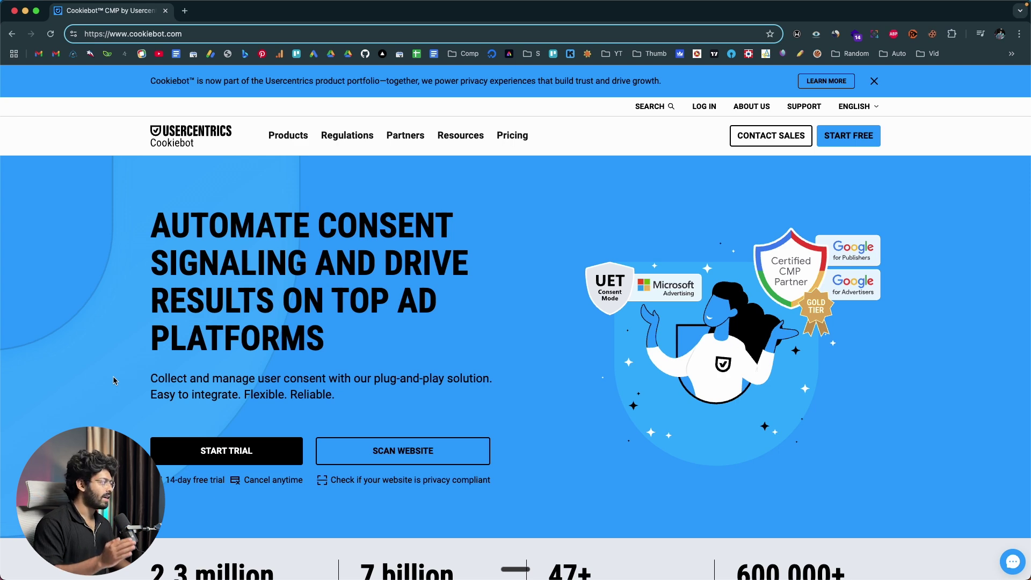
pyautogui.click(226, 450)
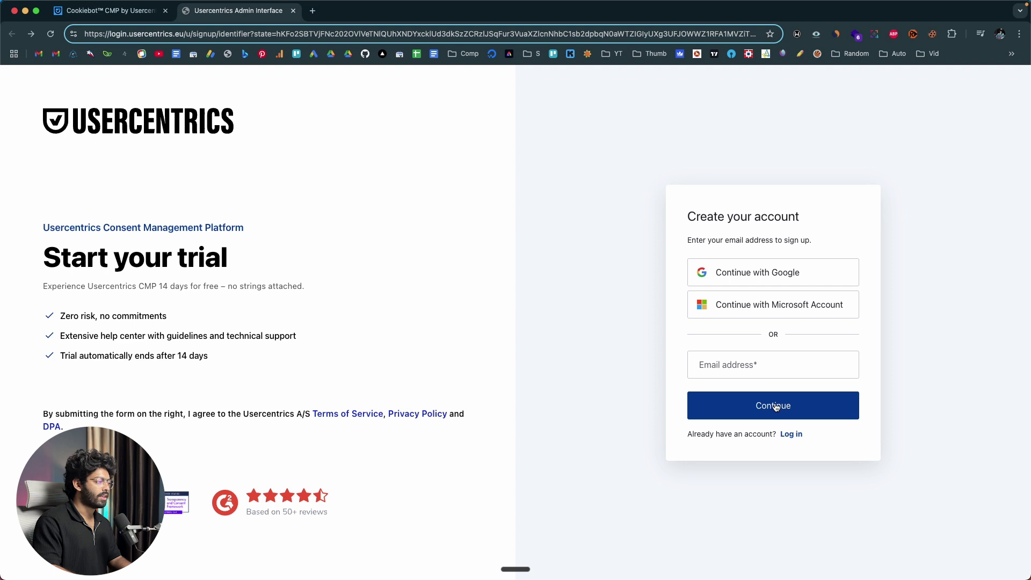
# Sign up via Google account, accept all cookies, and skip the Tailor your experience questions
pyautogui.click(787, 275)
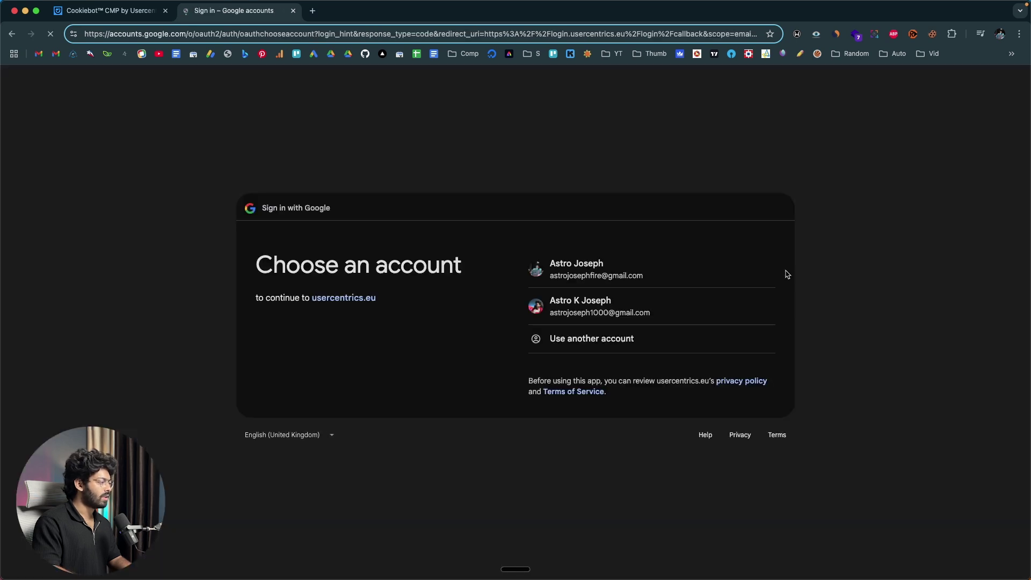
pyautogui.click(787, 272)
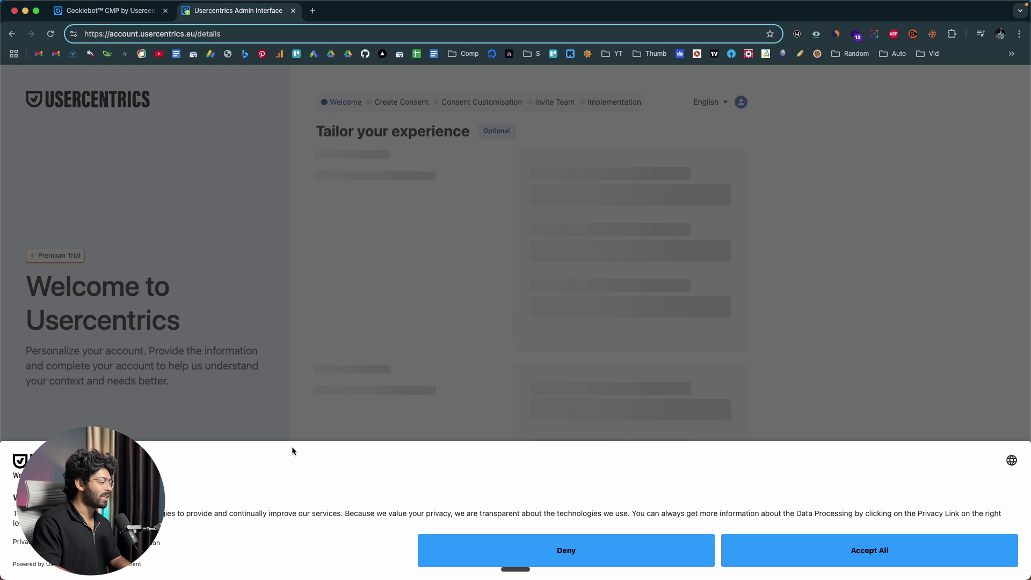
pyautogui.click(911, 560)
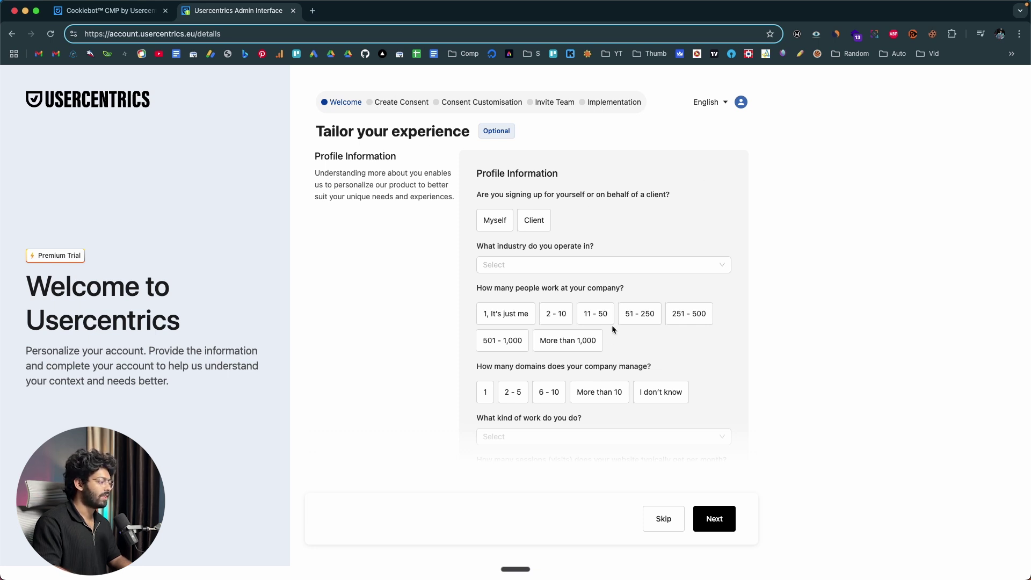
pyautogui.click(663, 518)
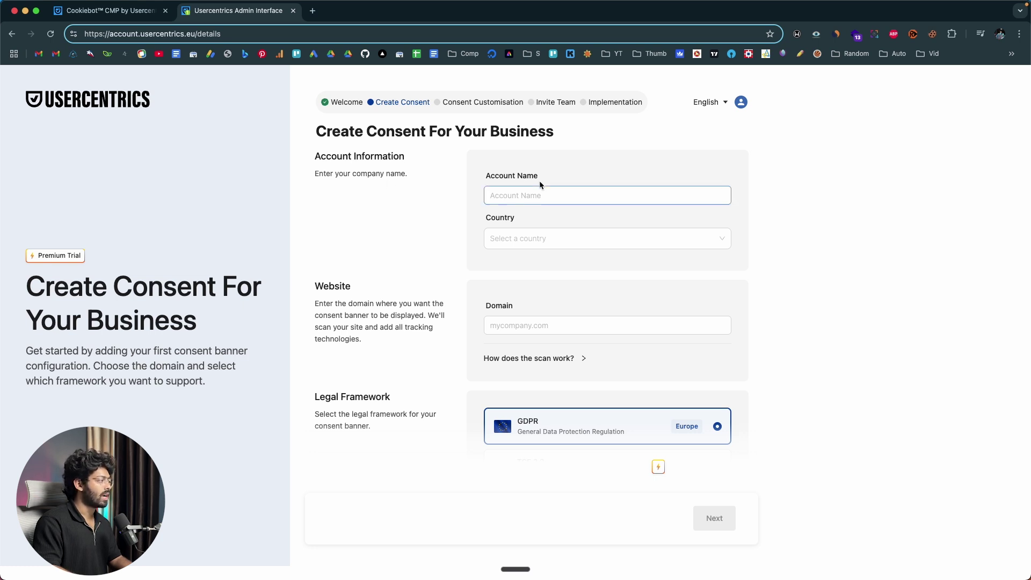
# Enter the account name, choose India as country, and set the domain to astrokjoseph.com
pyautogui.click(527, 194)
pyautogui.write('A')
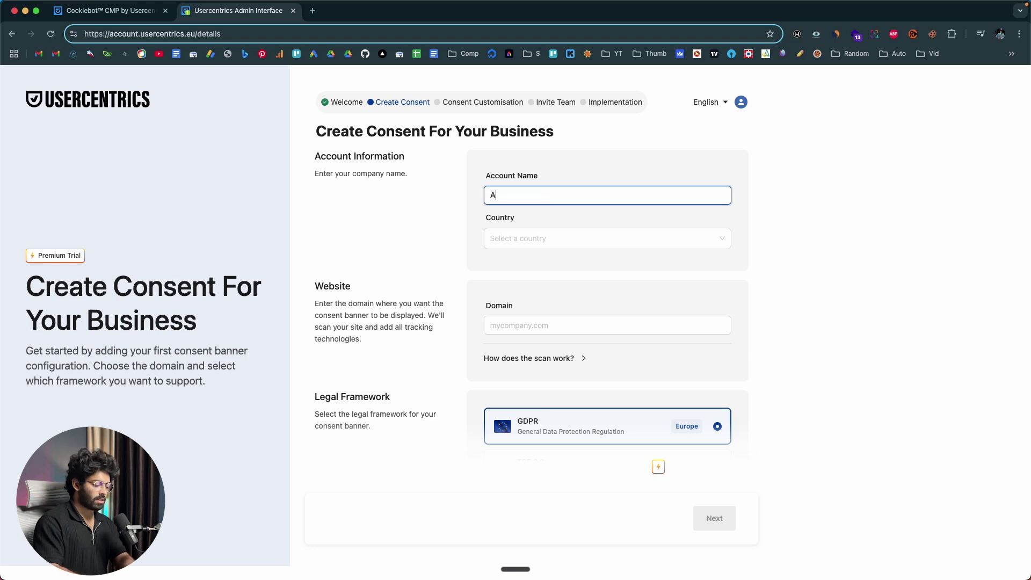
pyautogui.write('stro K Joseph')
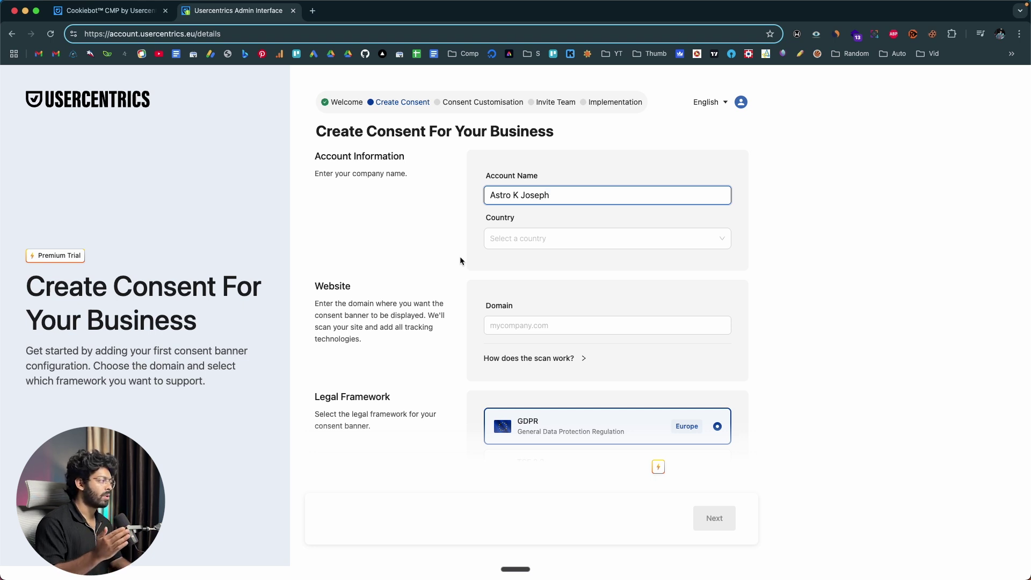
pyautogui.click(517, 237)
pyautogui.write('India')
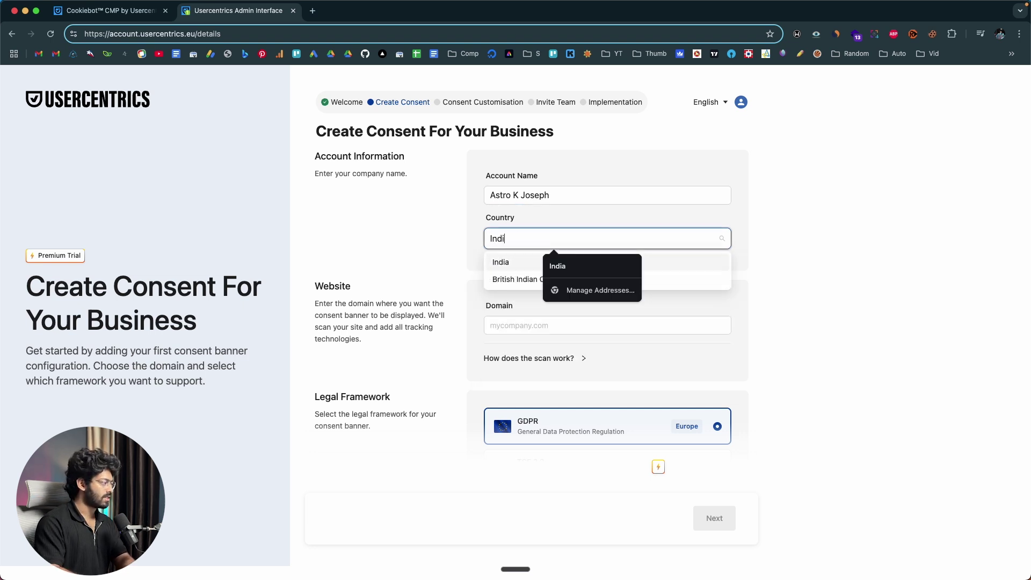
pyautogui.click(509, 261)
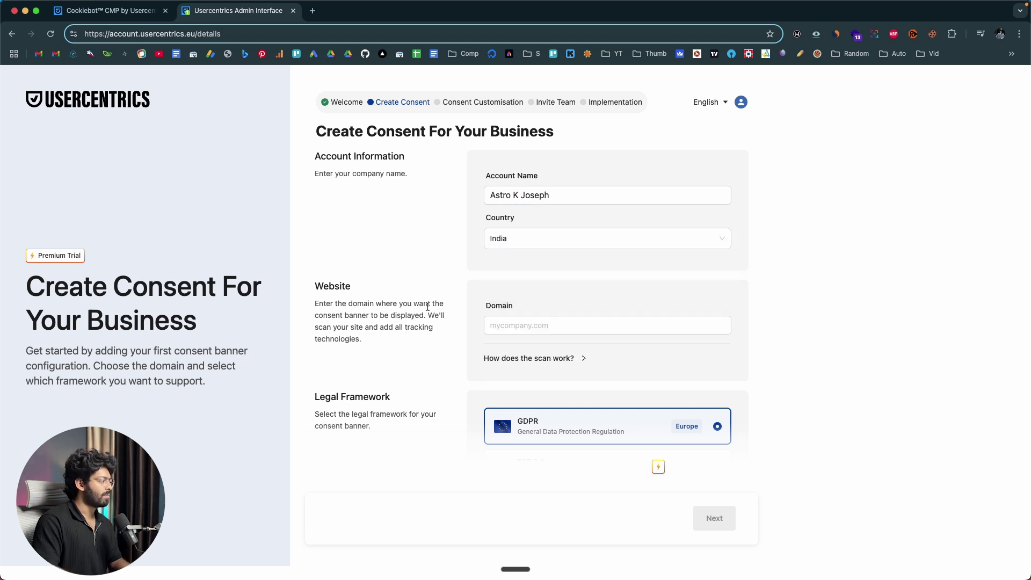
pyautogui.click(497, 327)
pyautogui.write('astrokj')
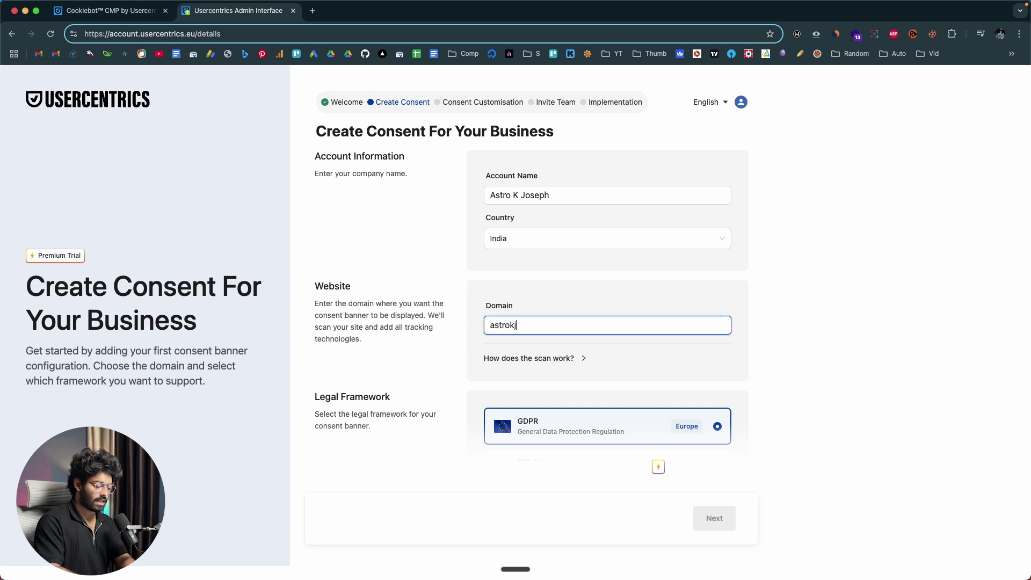
pyautogui.write('oseph.com')
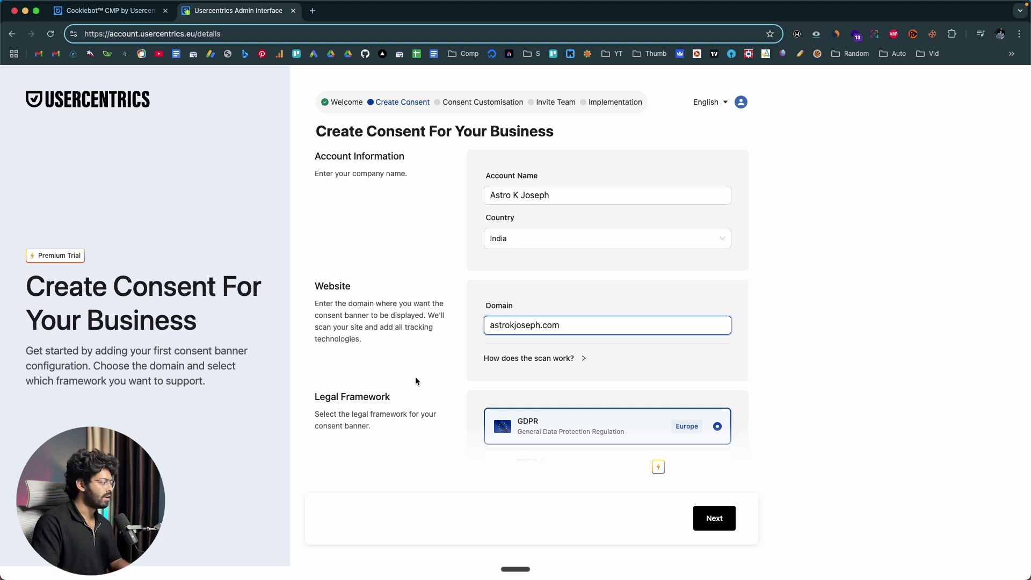
pyautogui.scroll(-3, 415, 376)
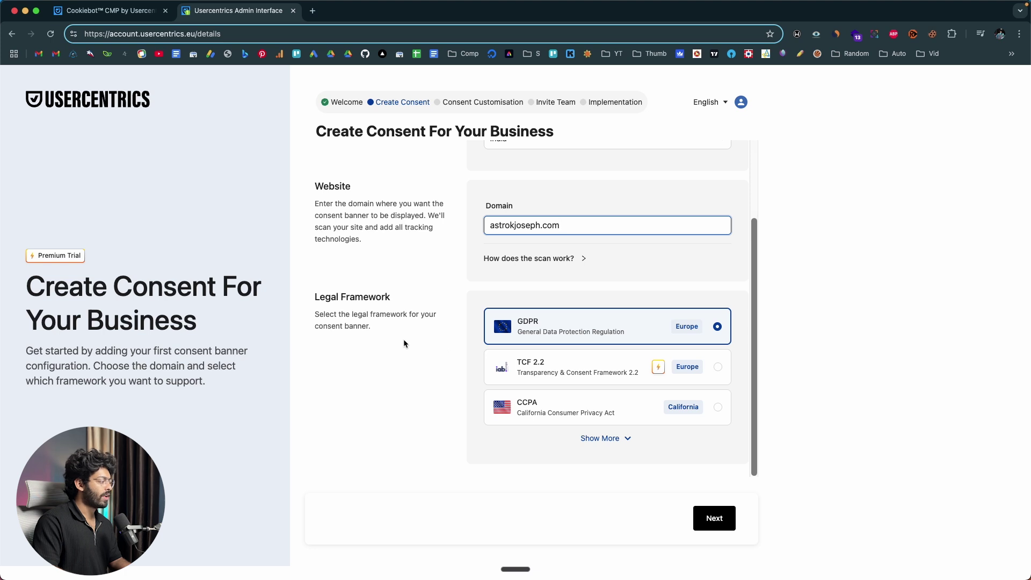
# Show all legal frameworks, try TCF 2.2 and CCPA, then reselect GDPR and continue
pyautogui.click(607, 446)
pyautogui.scroll(-5, 606, 445)
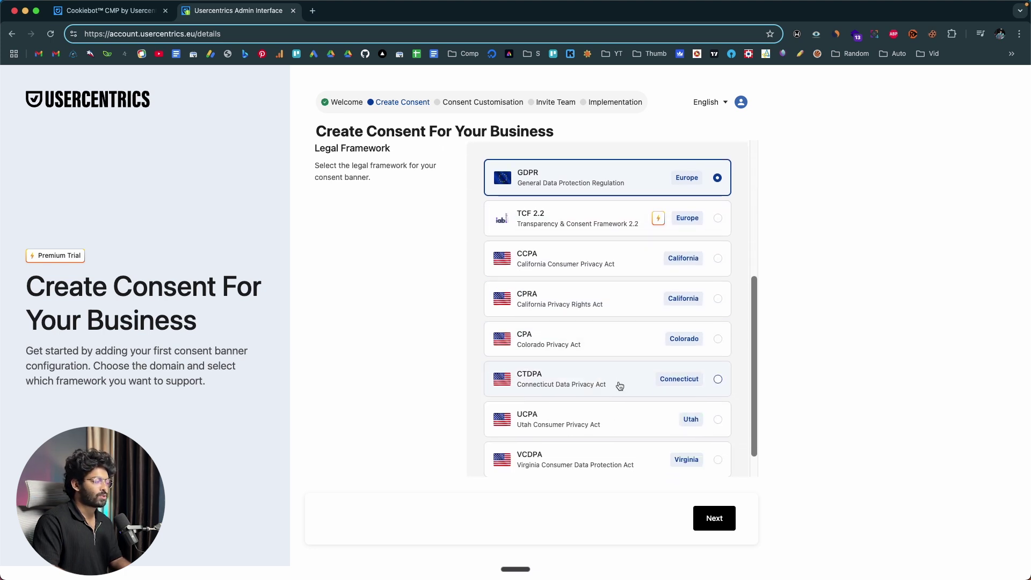
pyautogui.scroll(2, 617, 386)
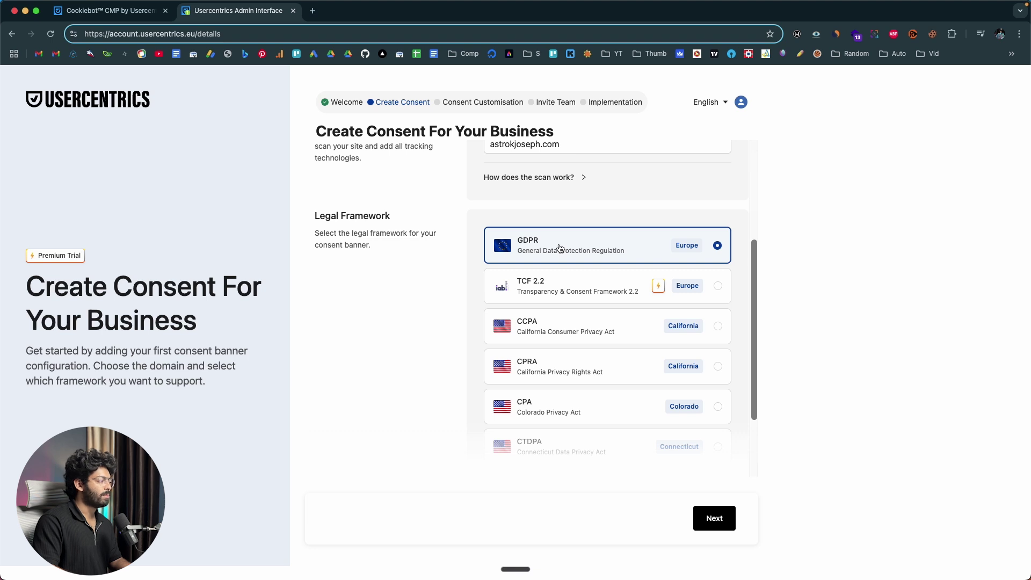
pyautogui.scroll(-1, 536, 297)
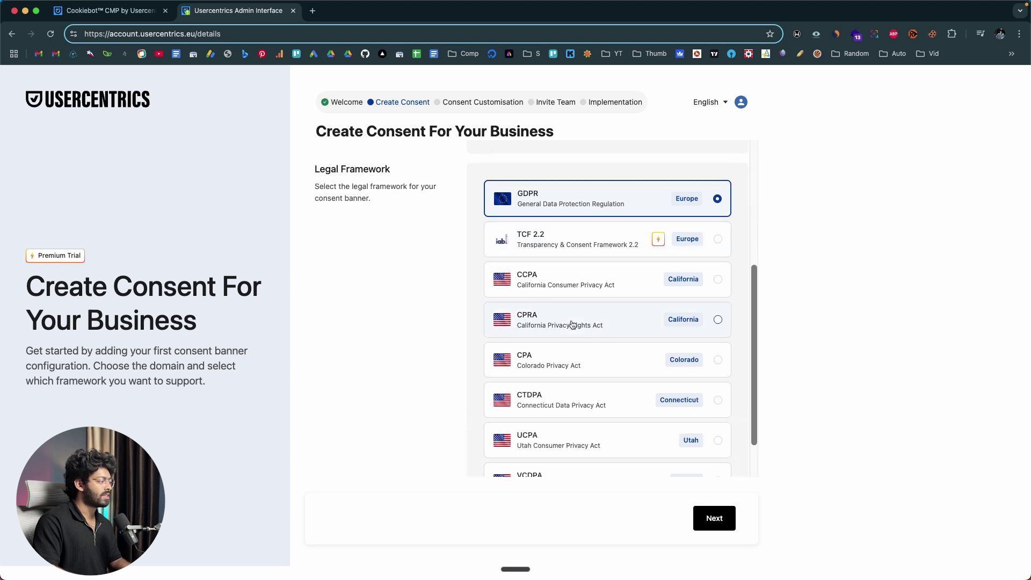
pyautogui.scroll(-1, 577, 333)
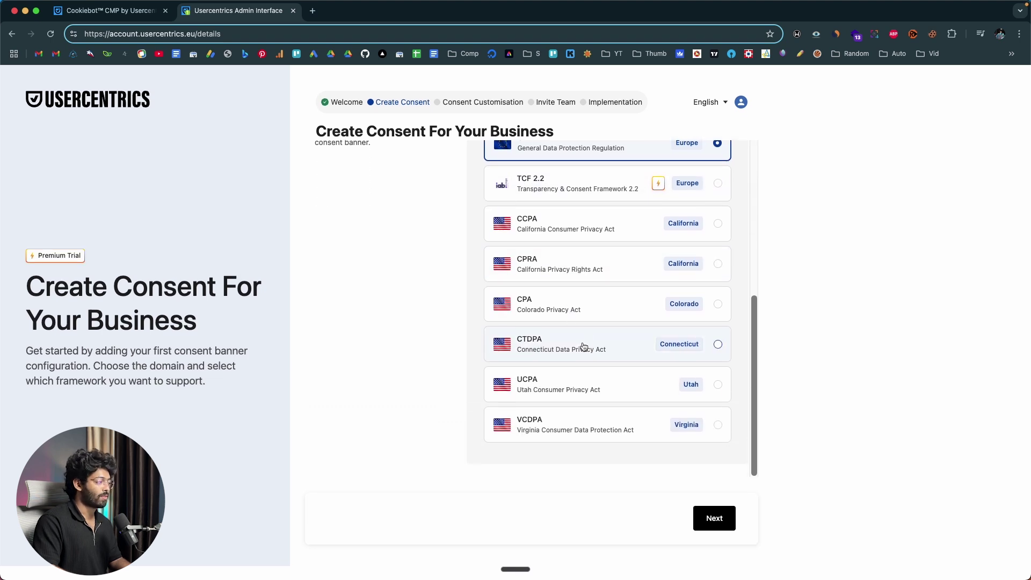
pyautogui.scroll(3, 583, 346)
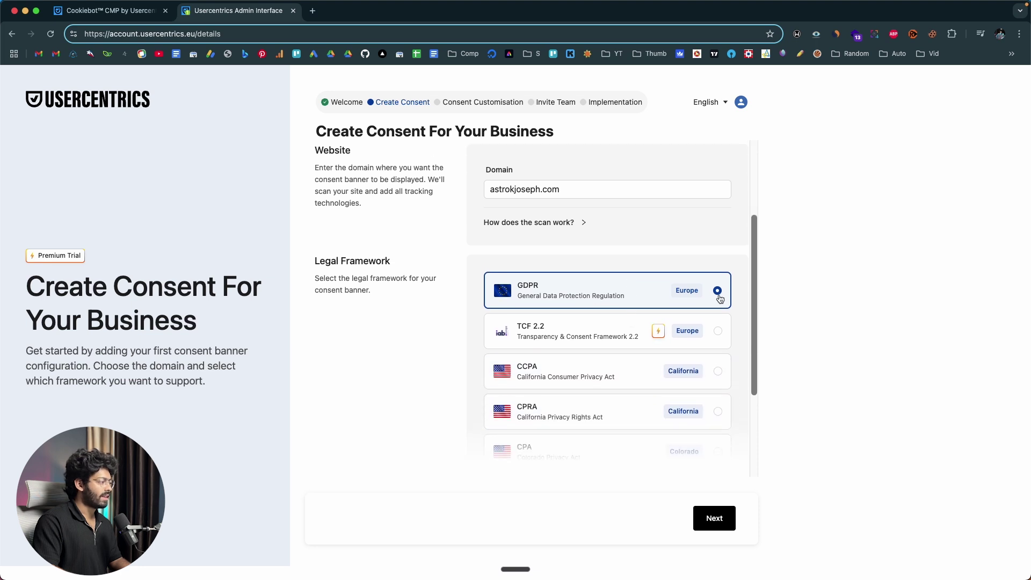
pyautogui.click(718, 330)
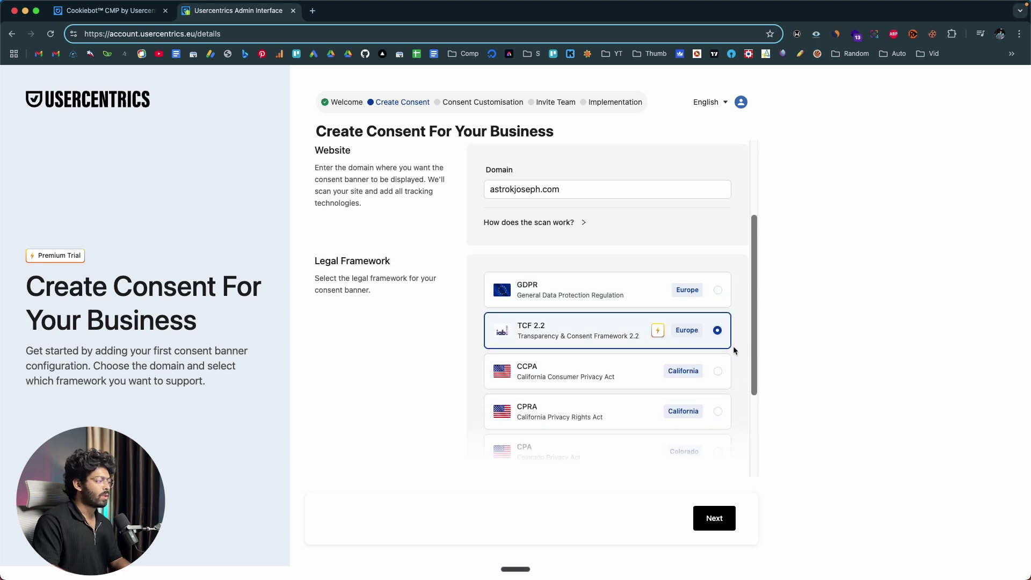
pyautogui.click(715, 371)
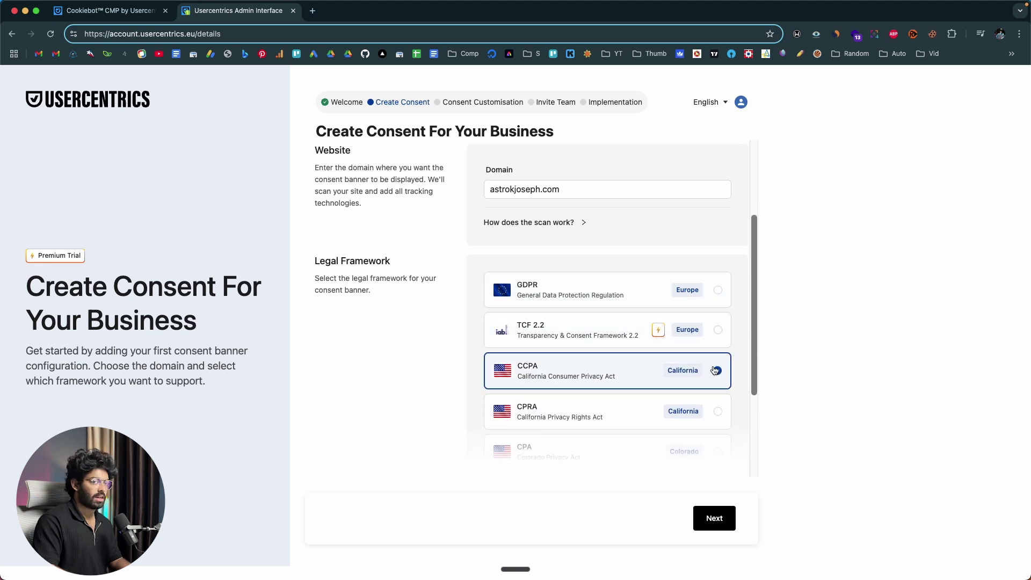
pyautogui.click(626, 298)
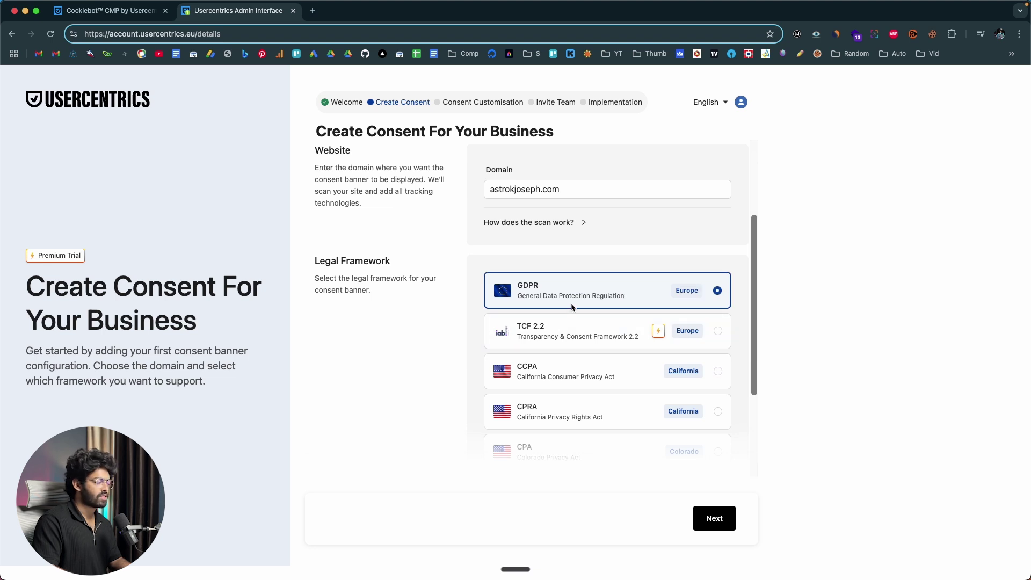
pyautogui.scroll(-5, 674, 290)
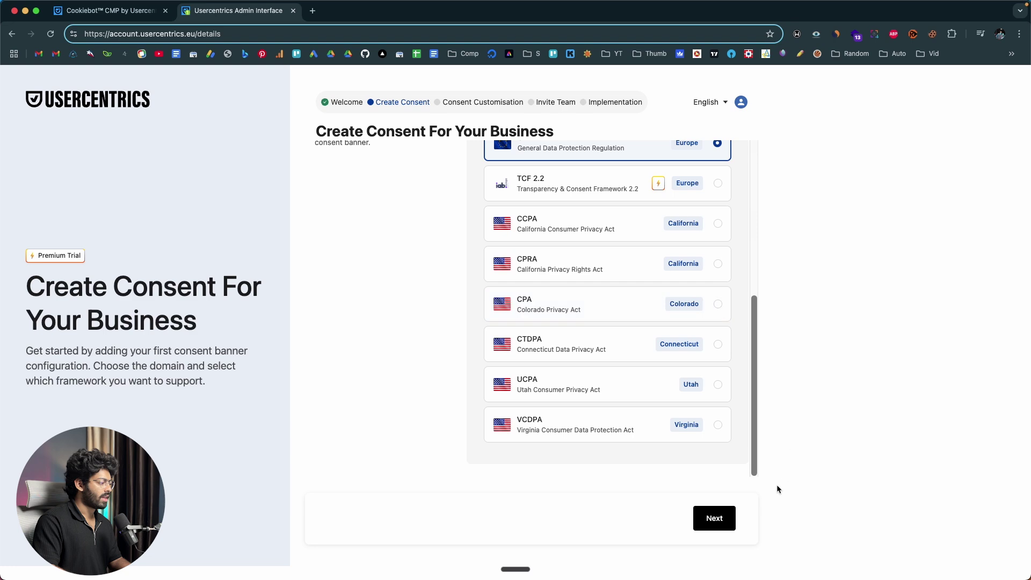
pyautogui.click(714, 518)
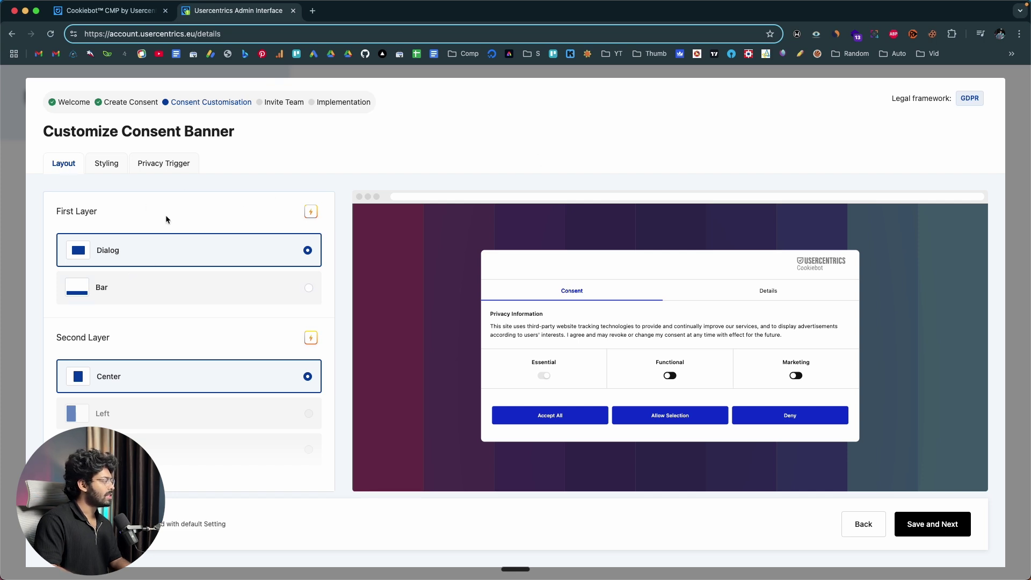
# Set the First Layer layout to Bar instead of Dialog, then save and continue
pyautogui.click(112, 284)
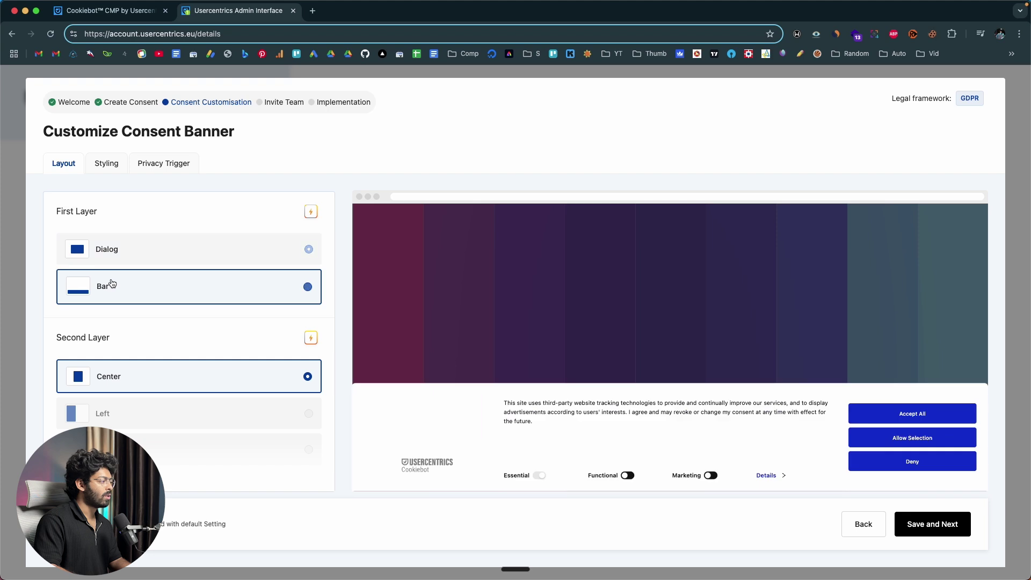
pyautogui.click(127, 252)
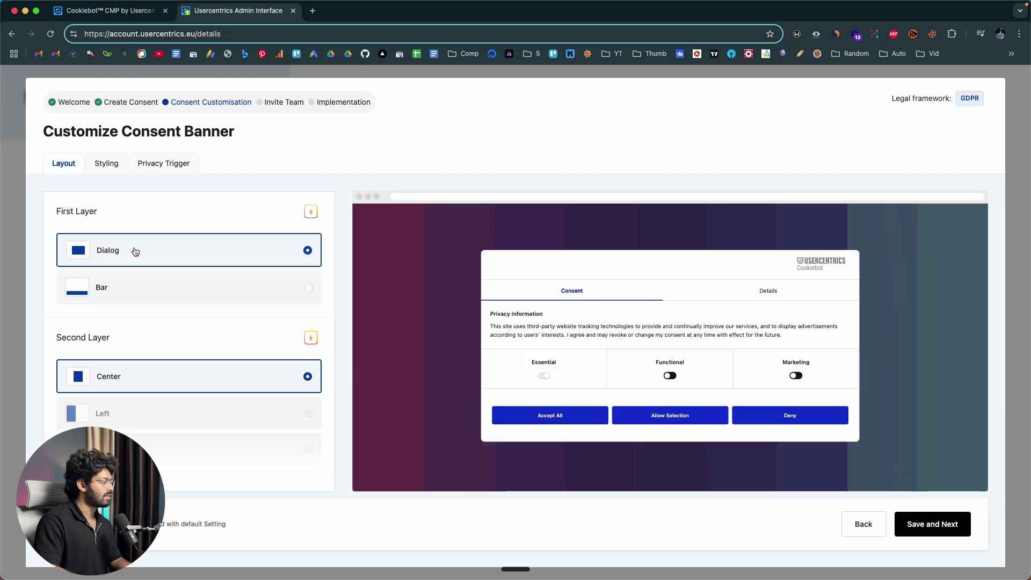
pyautogui.click(143, 291)
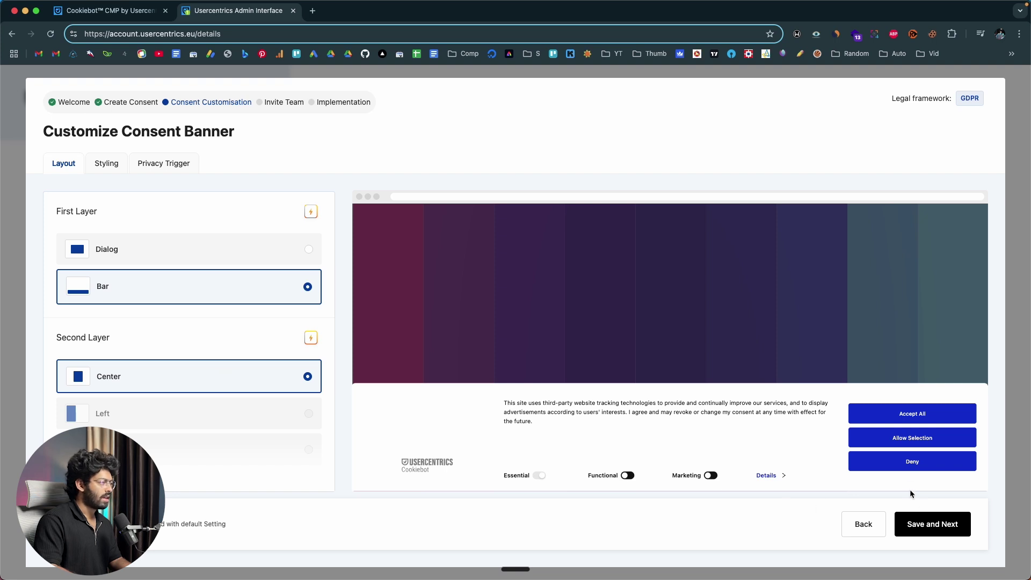
pyautogui.click(948, 530)
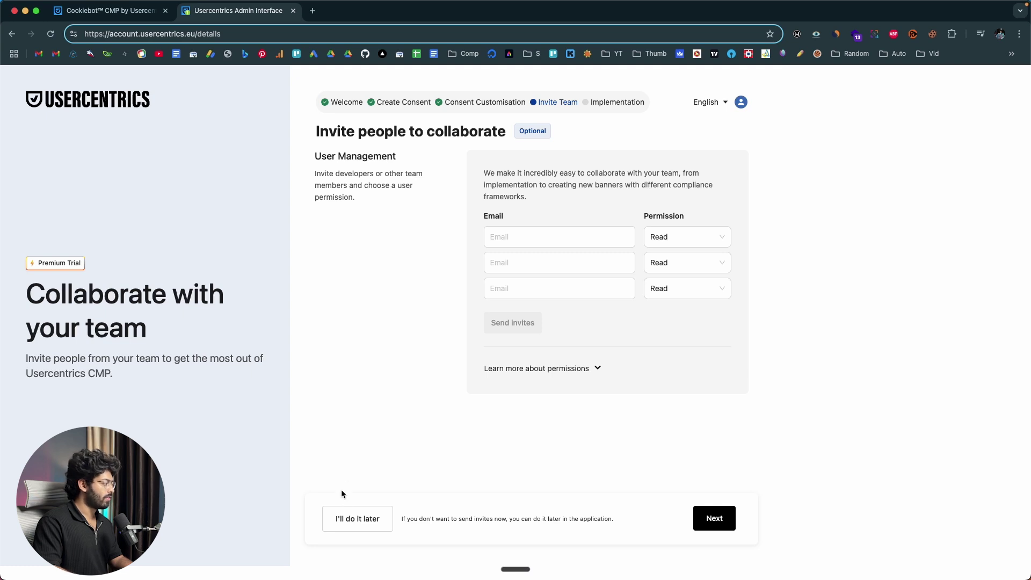
# Skip inviting team members, review the script tag, and finish onboarding
pyautogui.click(344, 517)
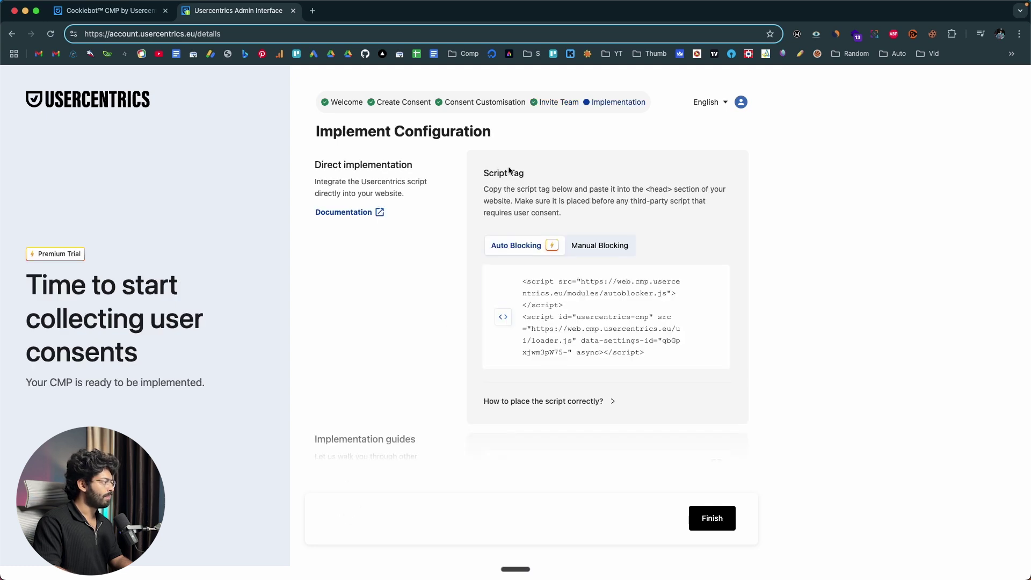
pyautogui.scroll(-2, 502, 369)
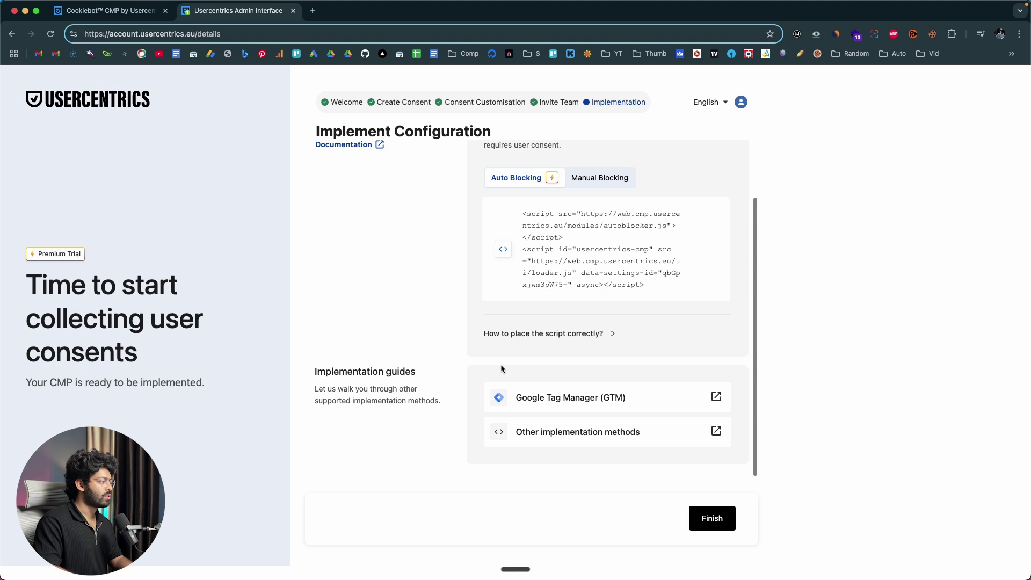
pyautogui.scroll(2, 502, 369)
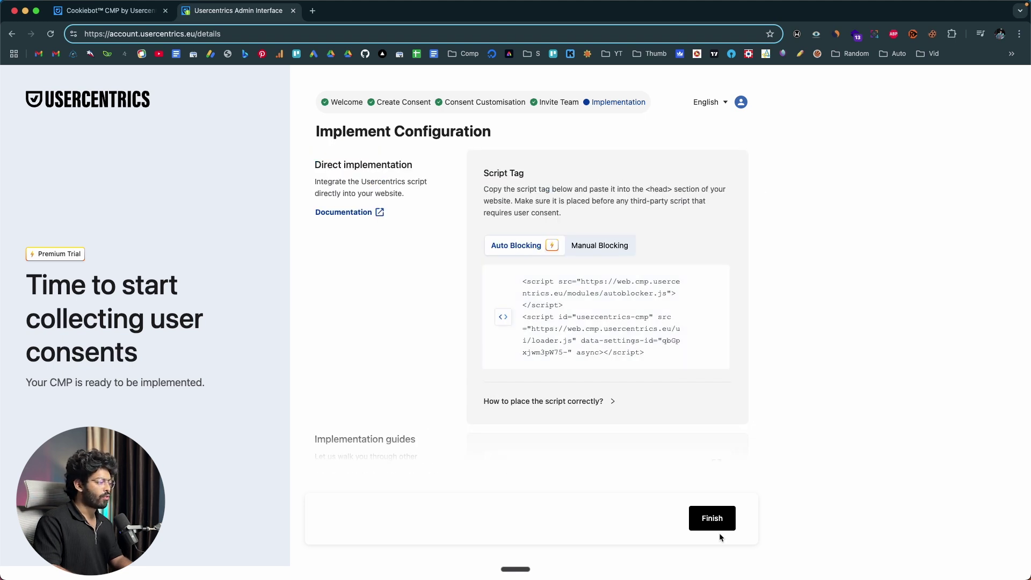
pyautogui.click(723, 519)
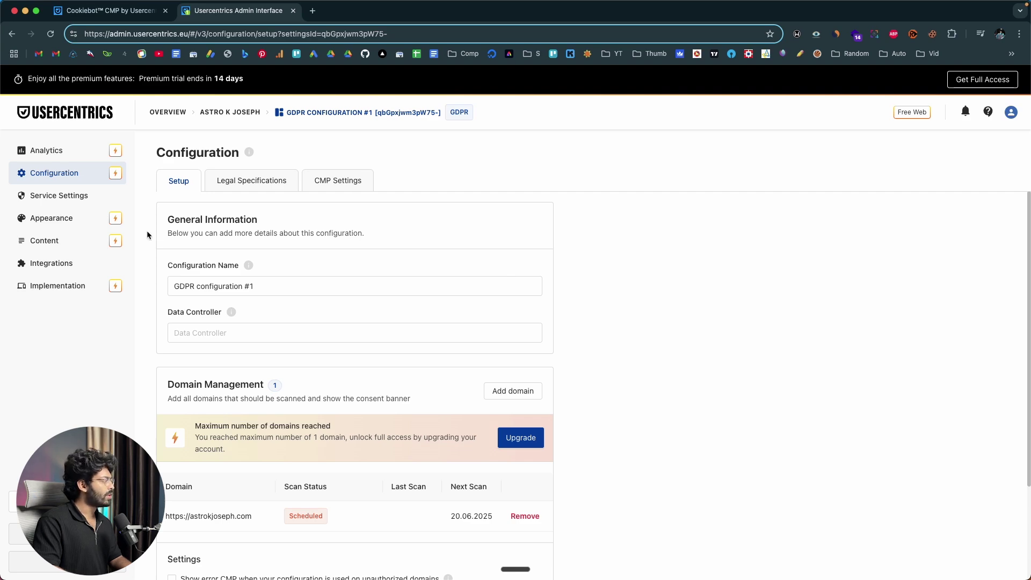
# Open Appearance and review the Layout settings: Bar first layer, Center second layer
pyautogui.click(62, 221)
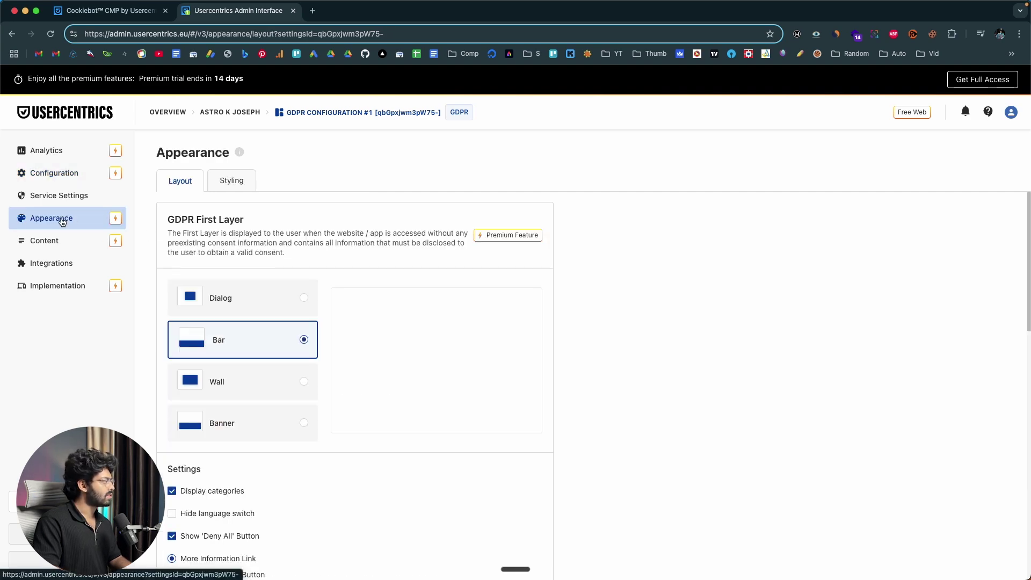
pyautogui.scroll(-6, 253, 239)
pyautogui.scroll(-5, 253, 239)
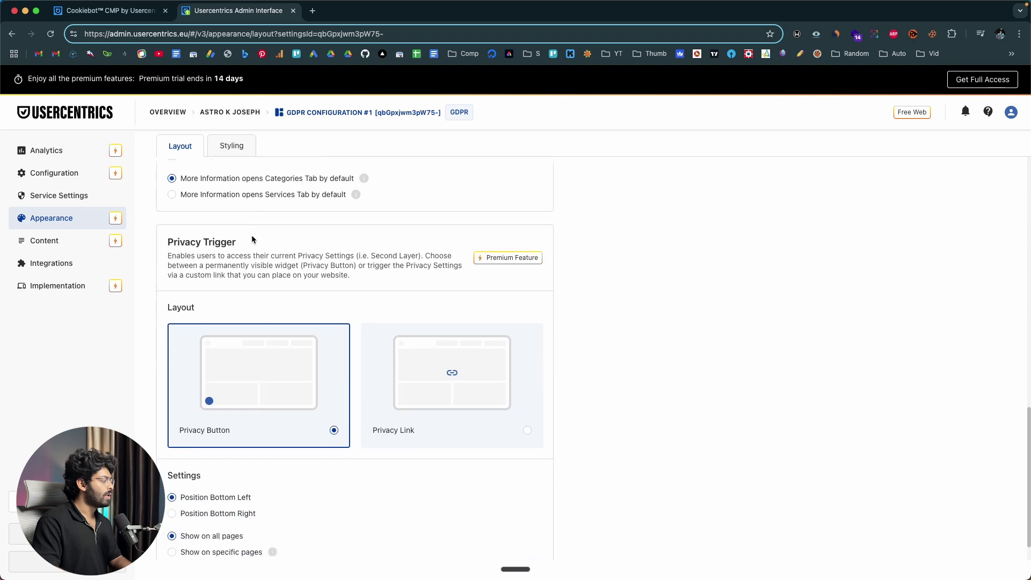
pyautogui.scroll(15, 253, 238)
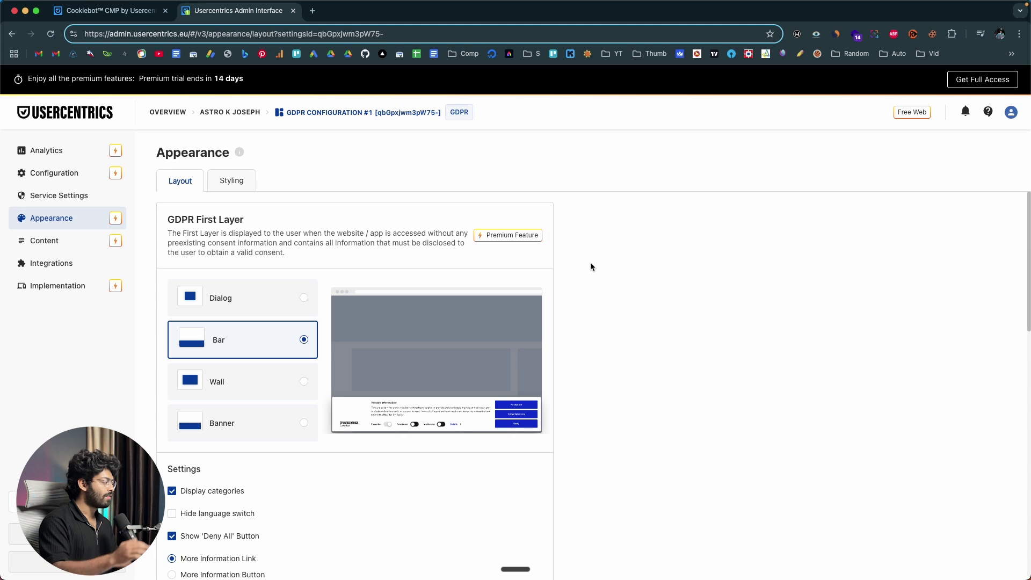
pyautogui.scroll(-3, 395, 258)
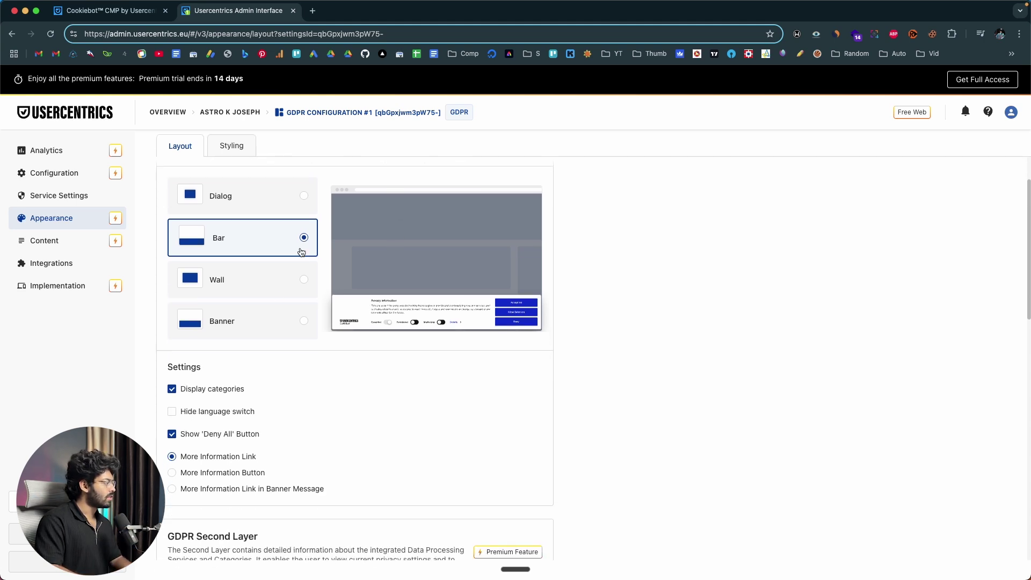
pyautogui.scroll(2, 299, 299)
pyautogui.scroll(-3, 269, 301)
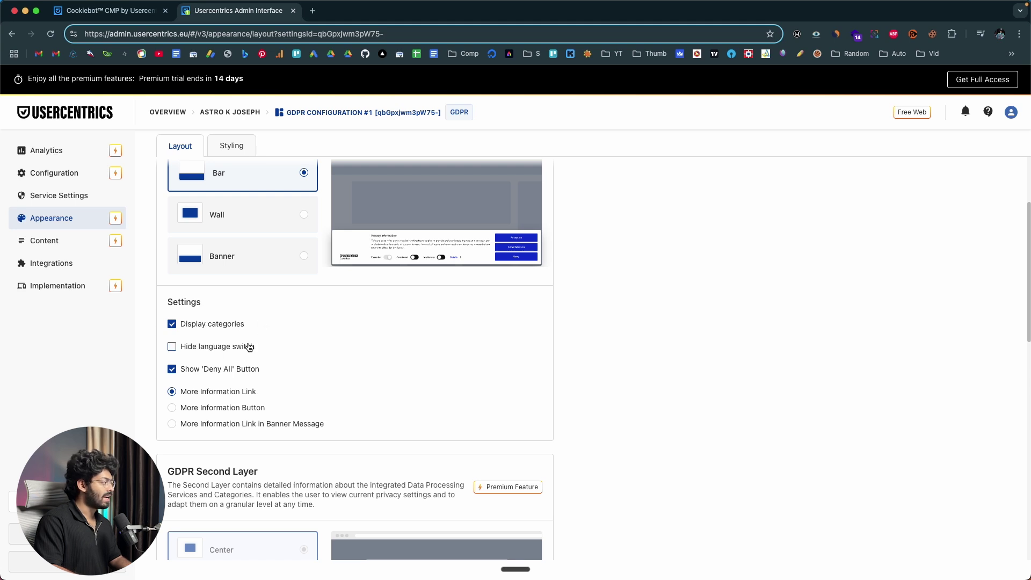
# Switch Show 'Deny All' Button off and back on, leaving it enabled
pyautogui.click(172, 370)
pyautogui.click(172, 370)
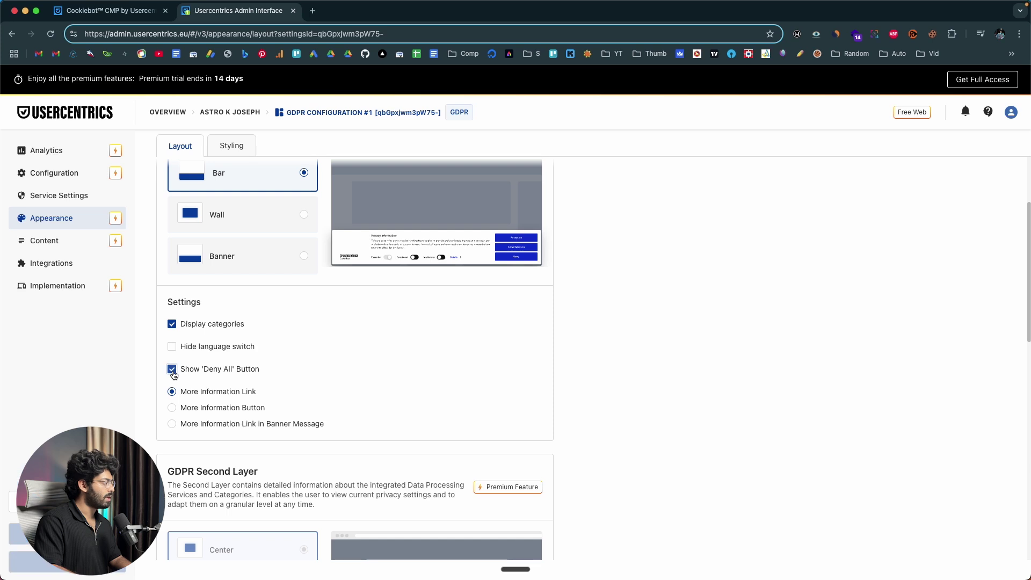
pyautogui.scroll(-3, 215, 411)
pyautogui.scroll(-3, 297, 337)
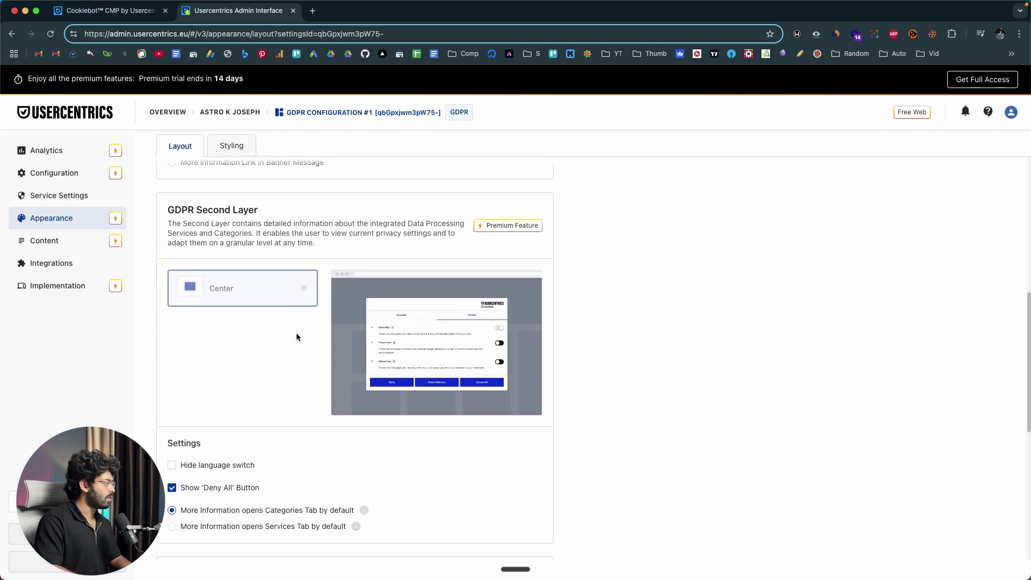
pyautogui.scroll(-2, 293, 342)
pyautogui.scroll(-5, 293, 341)
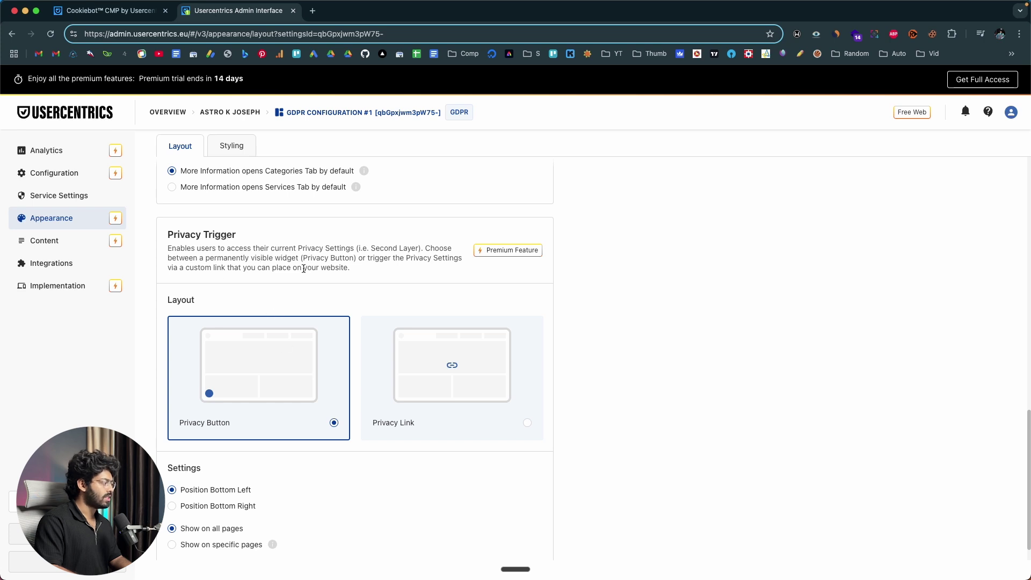
pyautogui.scroll(-1, 288, 390)
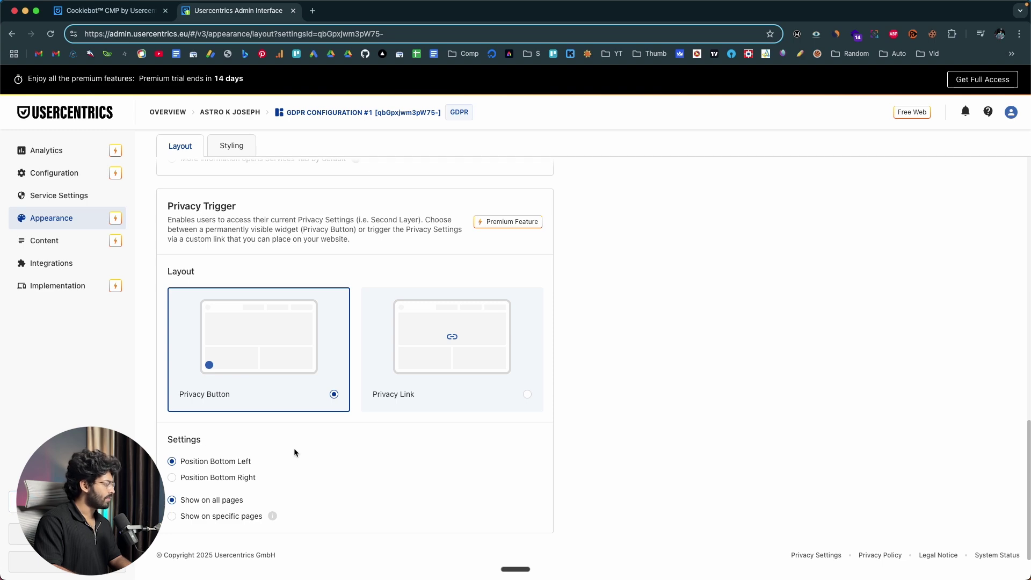
pyautogui.scroll(15, 294, 452)
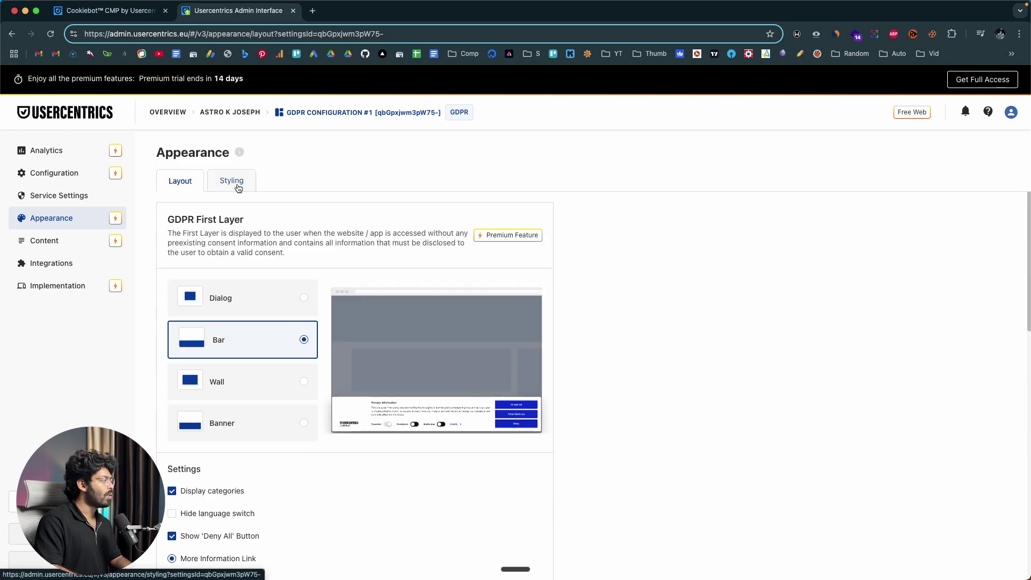
pyautogui.click(238, 188)
pyautogui.scroll(-6, 326, 322)
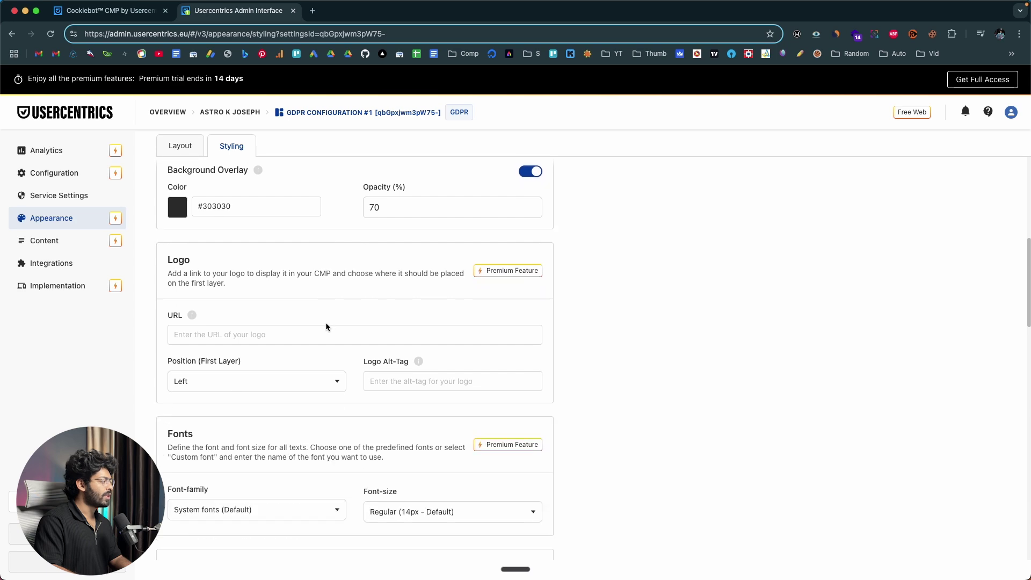
pyautogui.scroll(6, 326, 323)
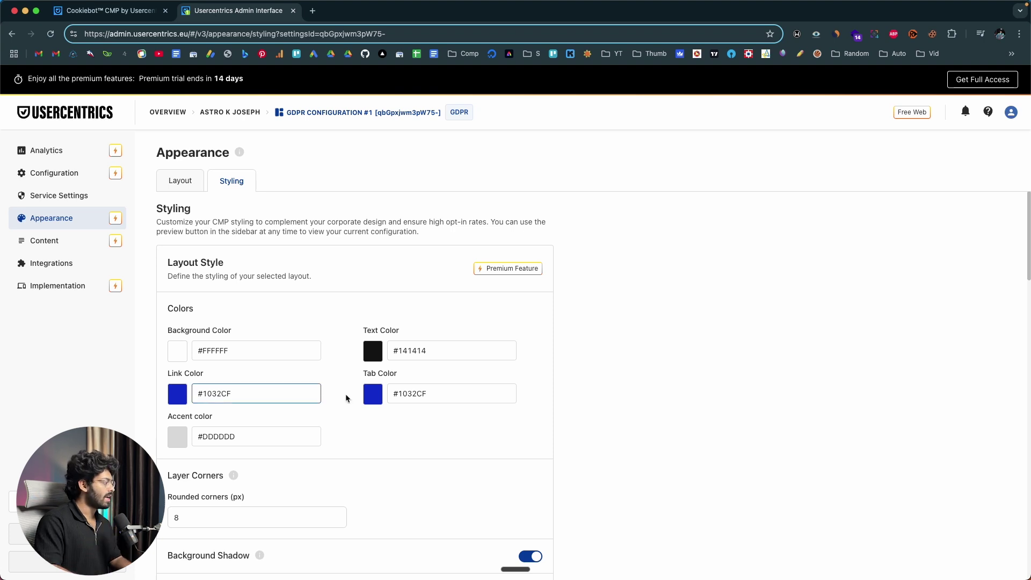
pyautogui.click(173, 392)
pyautogui.moveTo(239, 449); pyautogui.dragTo(285, 432)
pyautogui.click(381, 420)
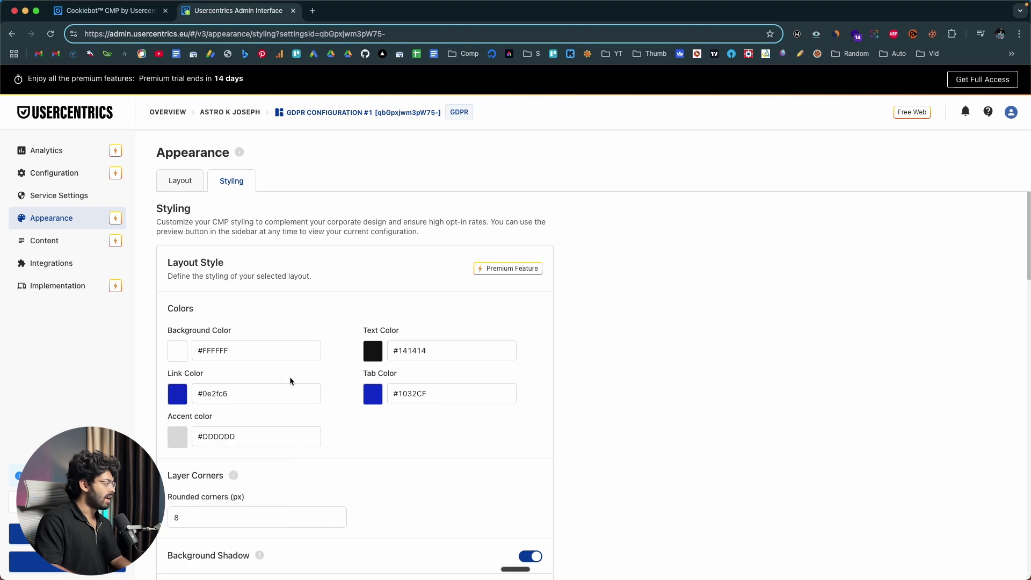
pyautogui.scroll(-6, 289, 376)
pyautogui.scroll(2, 285, 285)
pyautogui.click(285, 258)
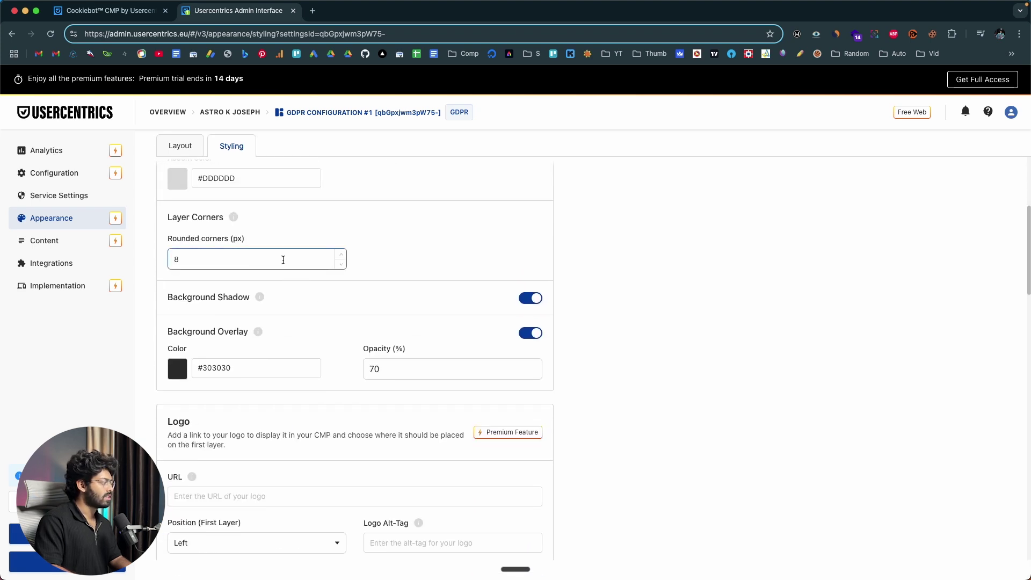
pyautogui.scroll(-2, 283, 260)
pyautogui.scroll(-1, 309, 229)
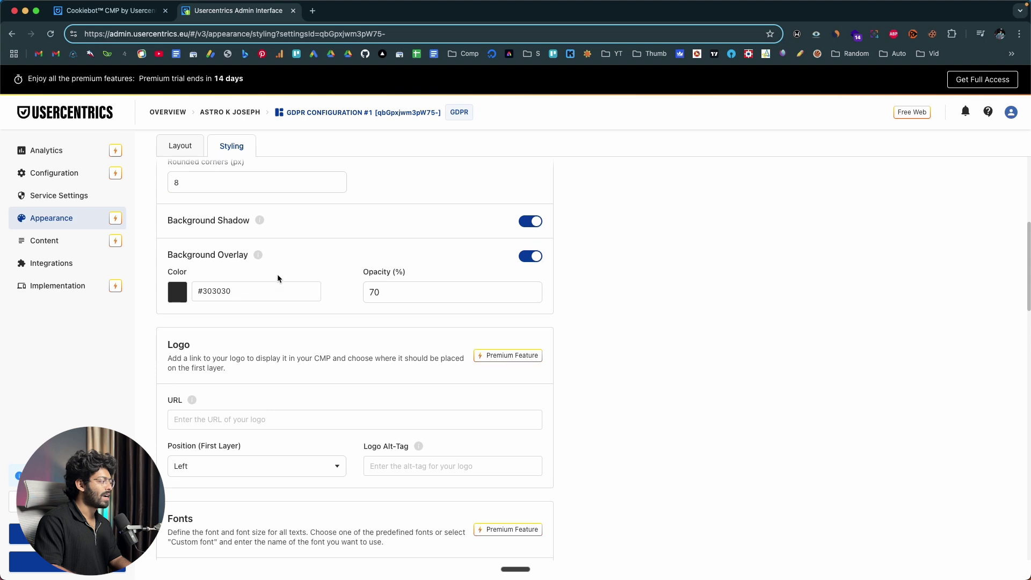
pyautogui.scroll(-3, 274, 290)
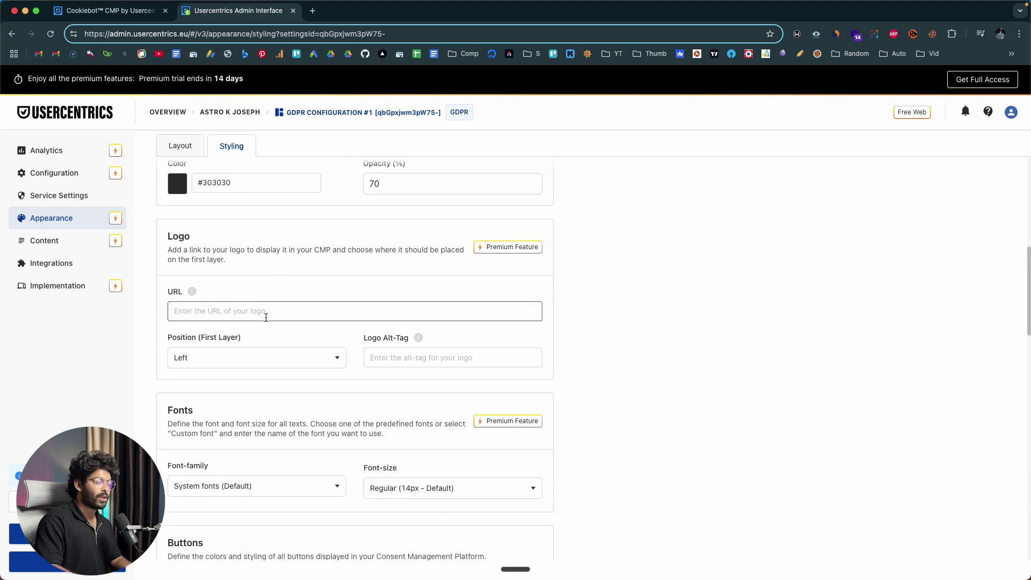
pyautogui.scroll(-1, 363, 291)
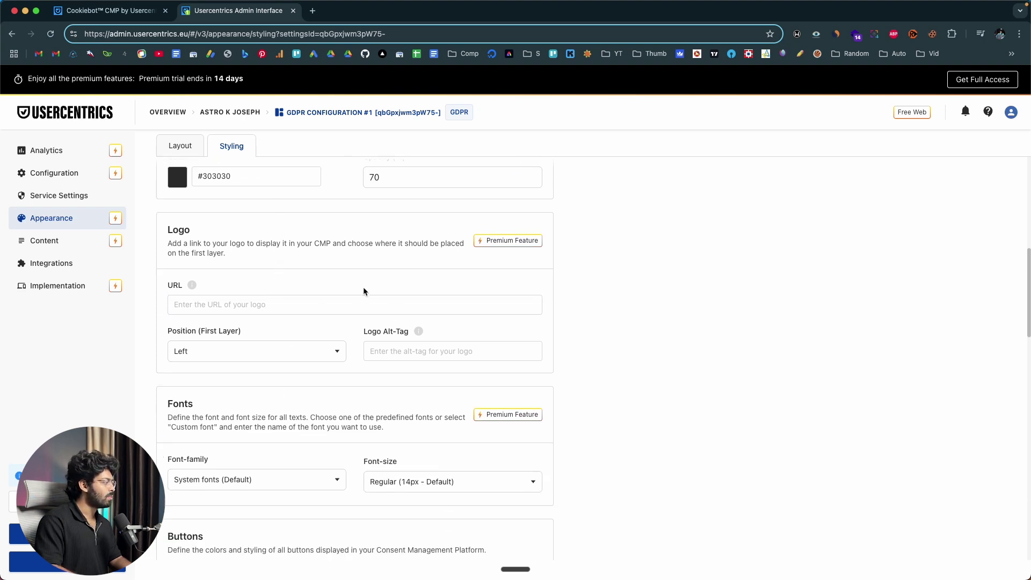
pyautogui.scroll(-3, 363, 291)
pyautogui.scroll(2, 362, 288)
pyautogui.click(422, 304)
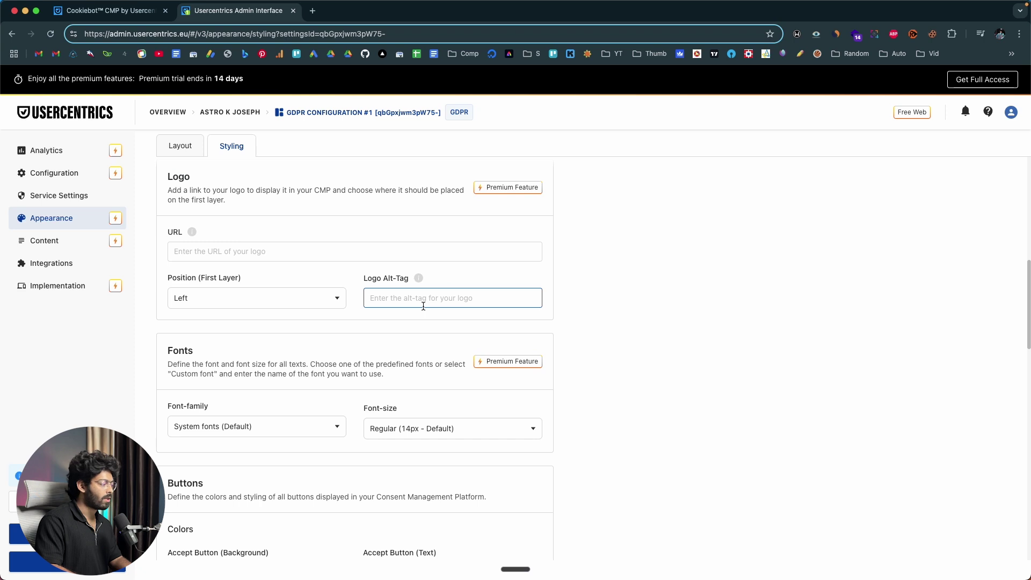
pyautogui.scroll(-3, 376, 311)
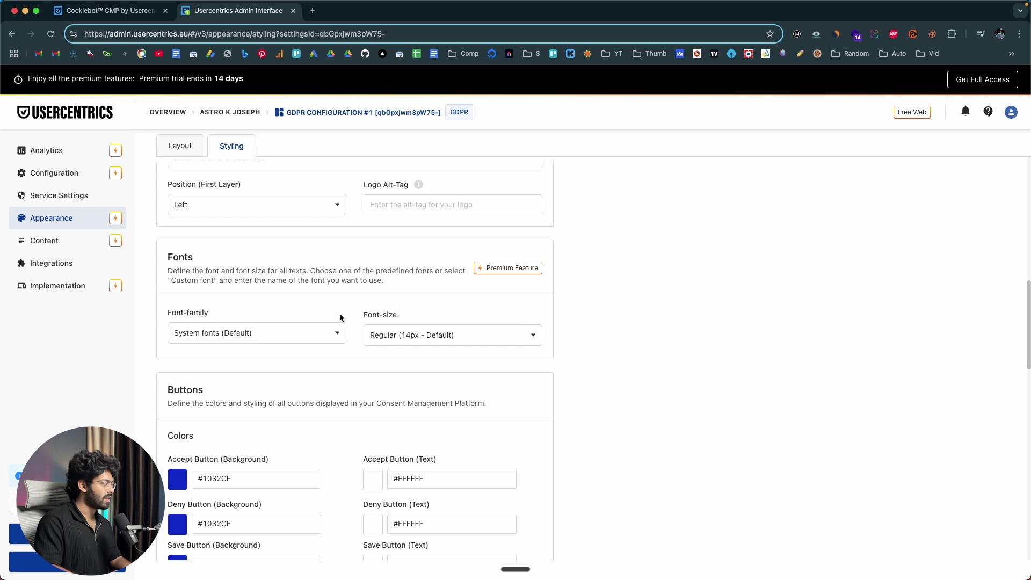
pyautogui.scroll(-5, 326, 316)
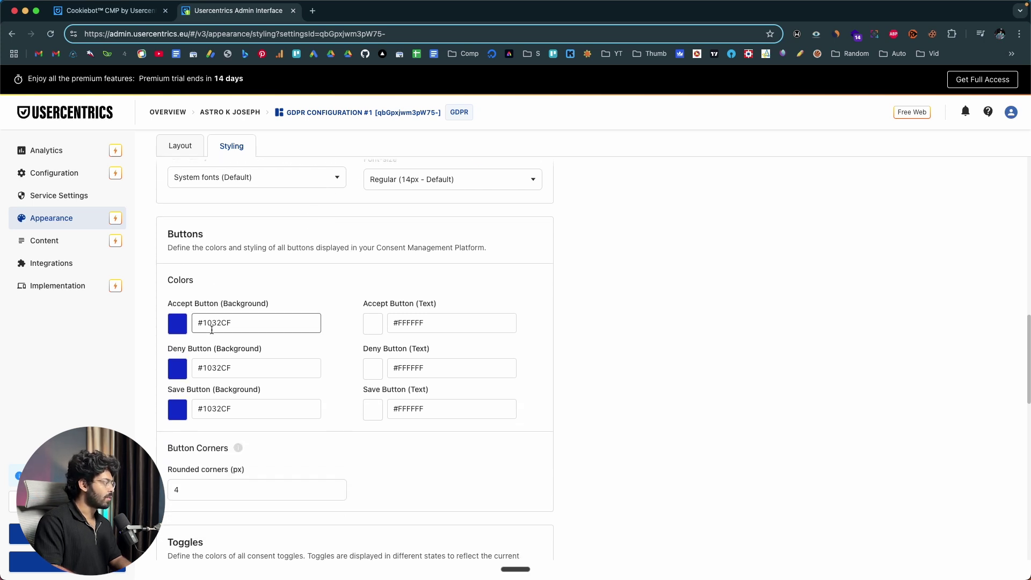
pyautogui.scroll(-20, 211, 329)
pyautogui.scroll(-1, 212, 330)
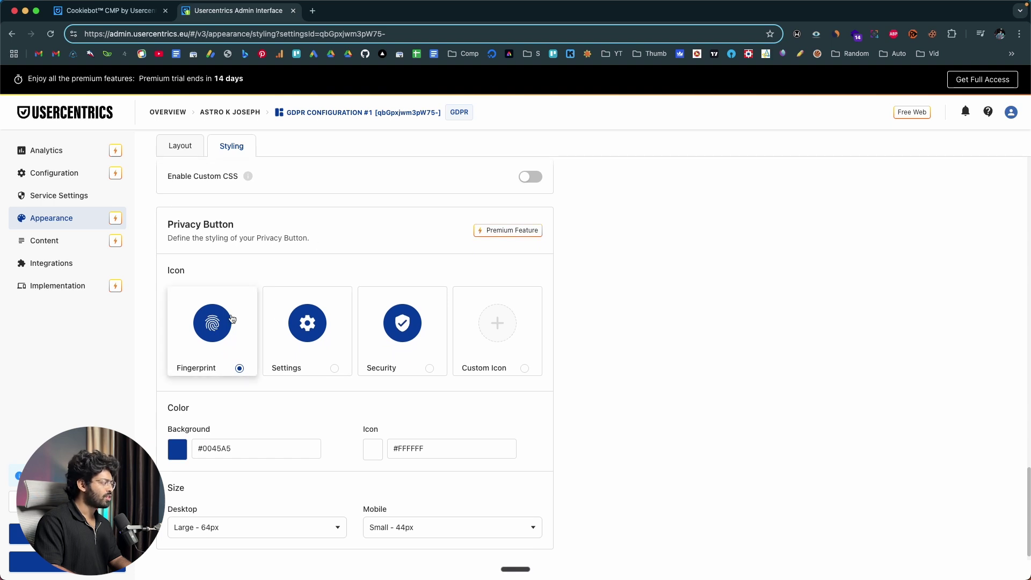
pyautogui.scroll(-1, 253, 336)
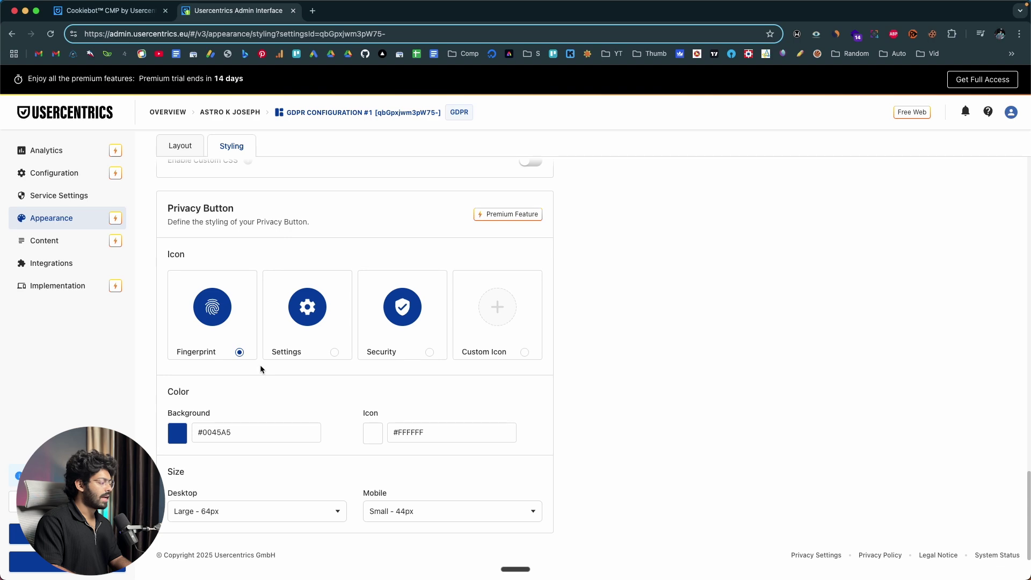
pyautogui.scroll(15, 222, 444)
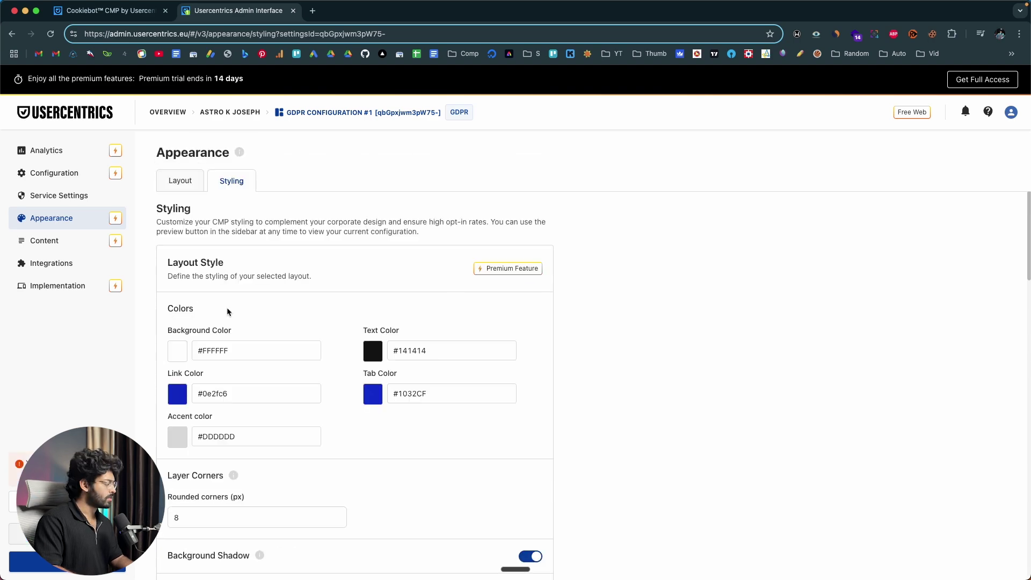
# Publish the pending appearance changes as live version 1.0.1
pyautogui.click(67, 562)
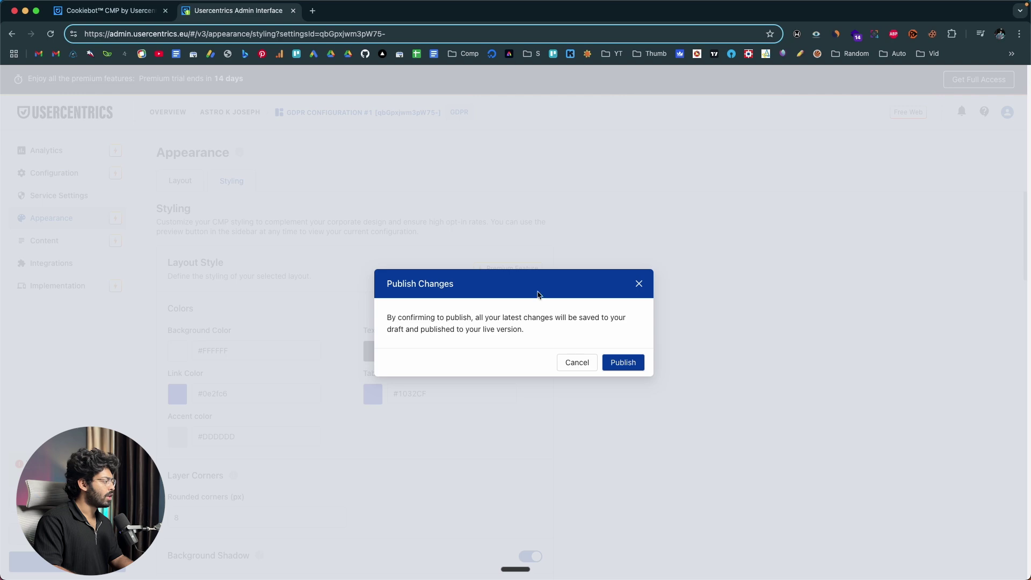
pyautogui.click(623, 363)
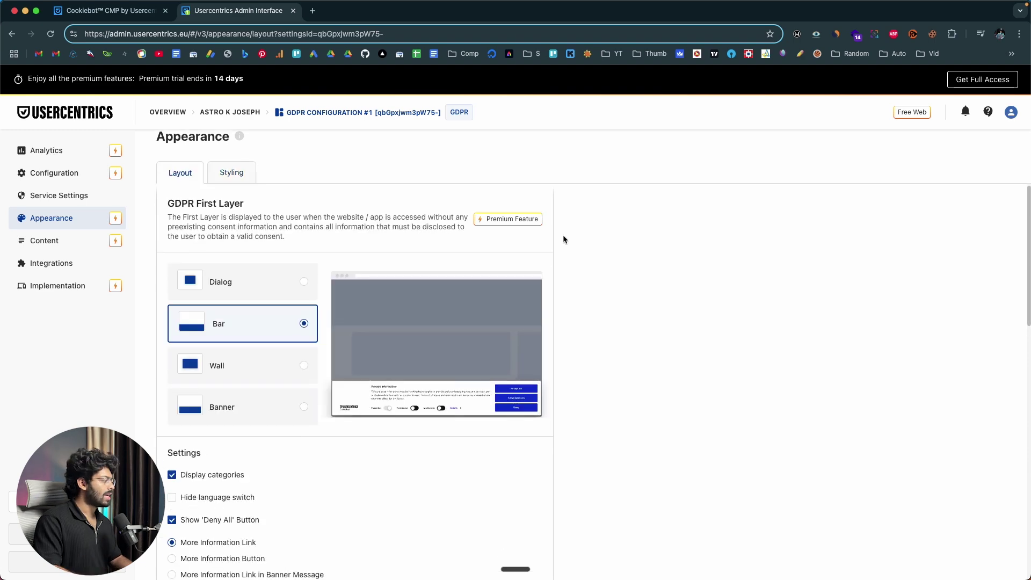
pyautogui.scroll(-10, 563, 237)
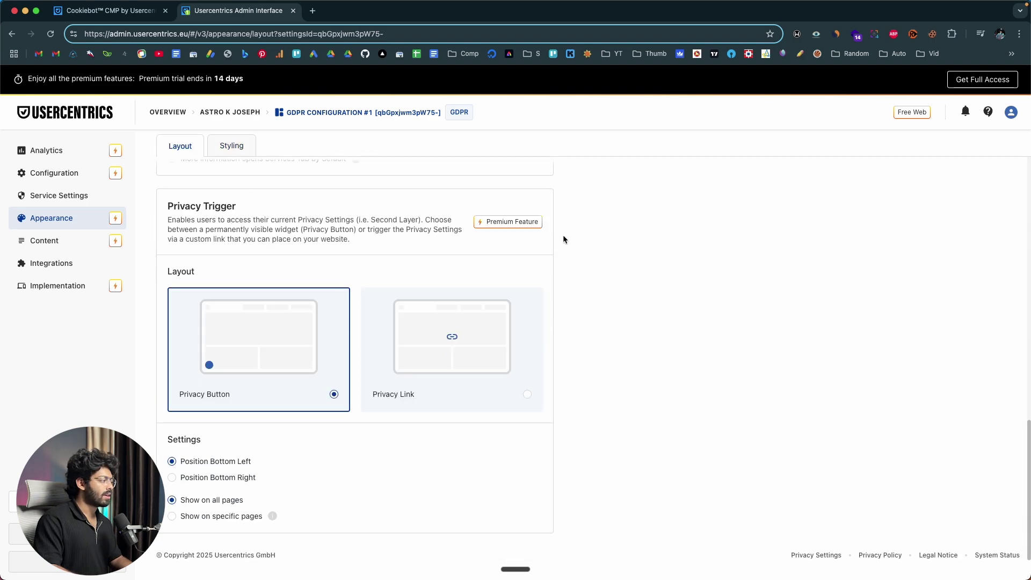
pyautogui.scroll(15, 563, 238)
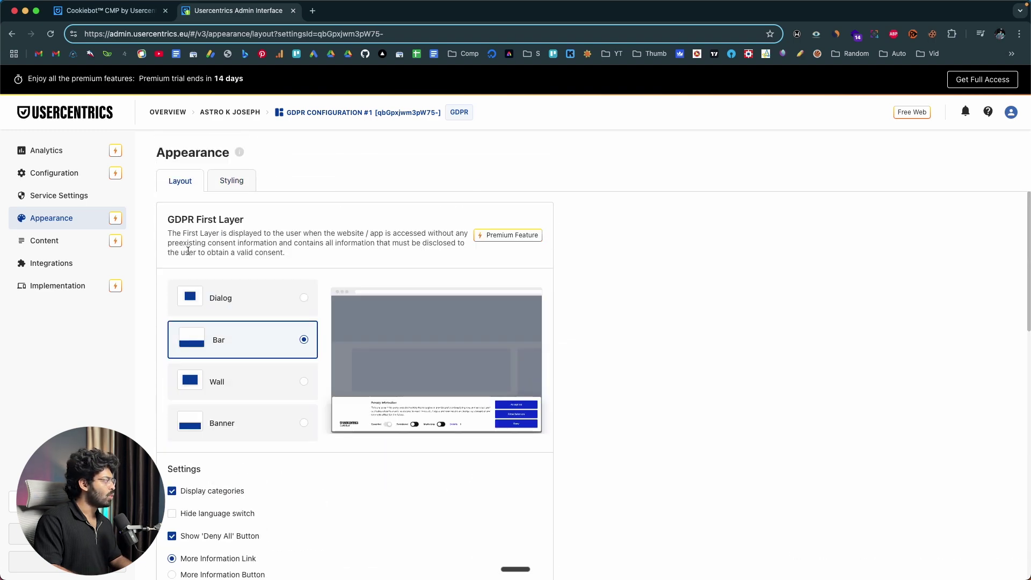
# Open Content and test-edit the First Layer message, then delete the stray test characters
pyautogui.click(75, 247)
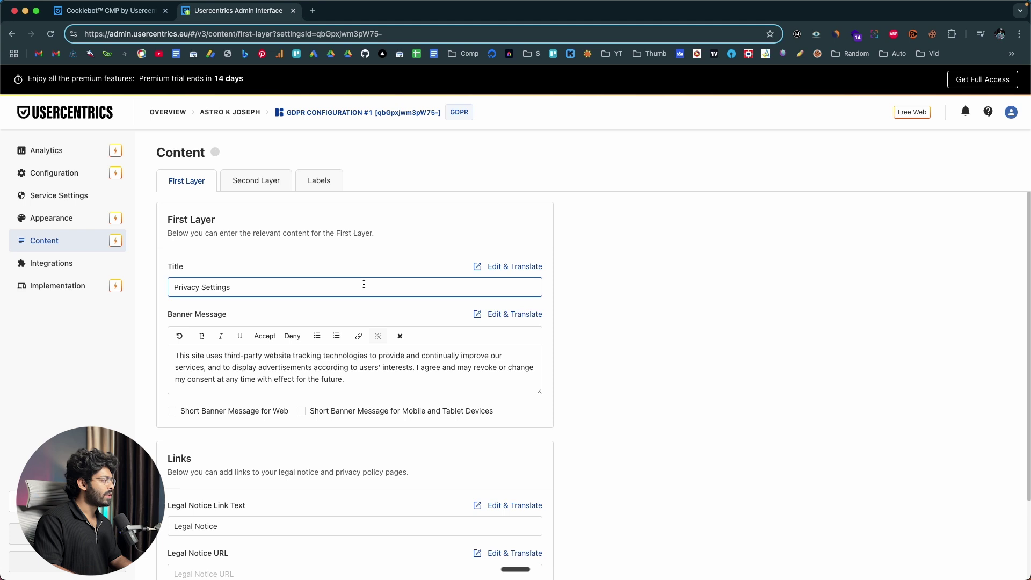
pyautogui.scroll(-3, 364, 285)
pyautogui.scroll(3, 363, 287)
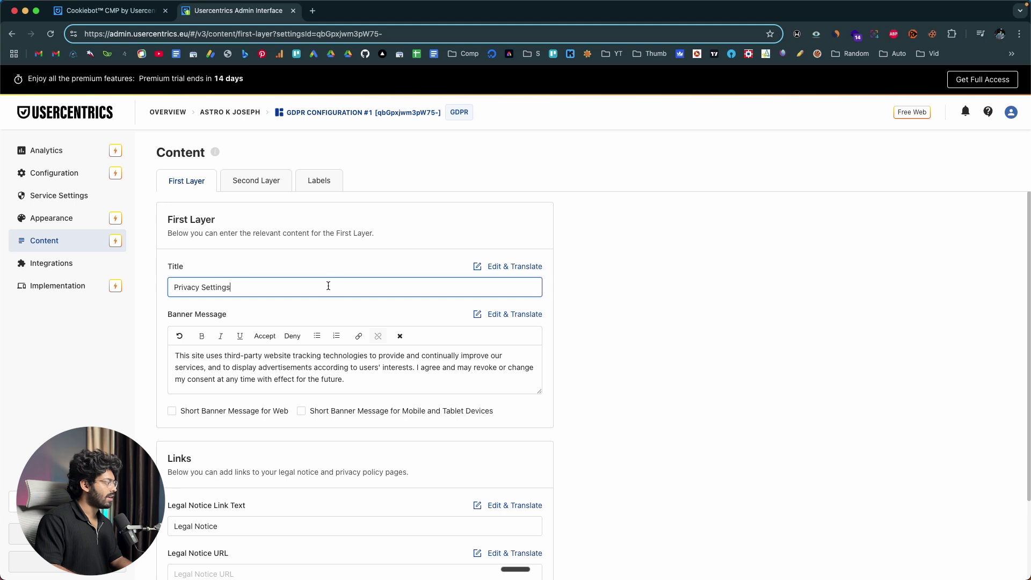
pyautogui.moveTo(327, 287); pyautogui.dragTo(174, 288)
pyautogui.click(226, 360)
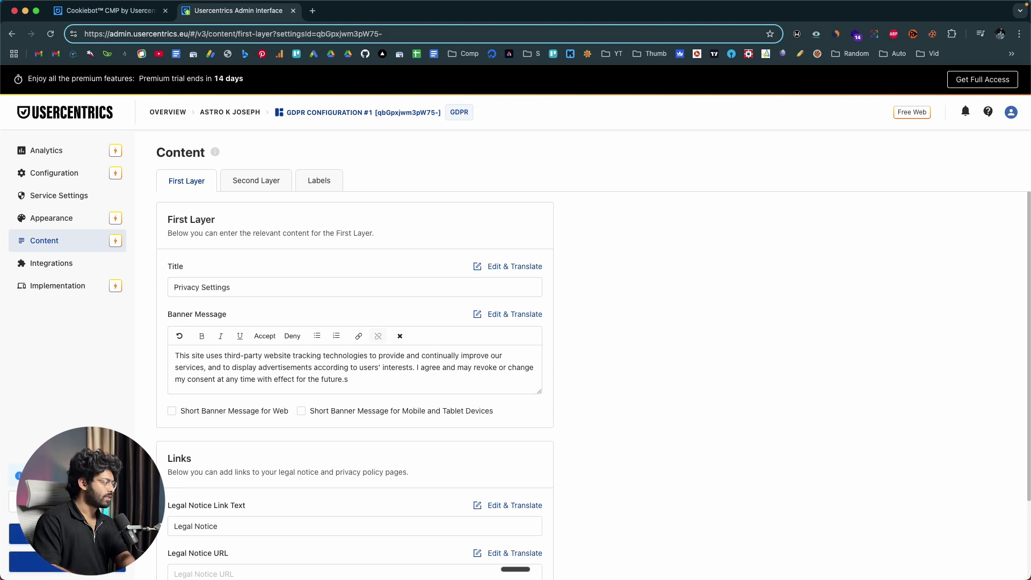
pyautogui.click(359, 384)
pyautogui.write('sfgdgdf')
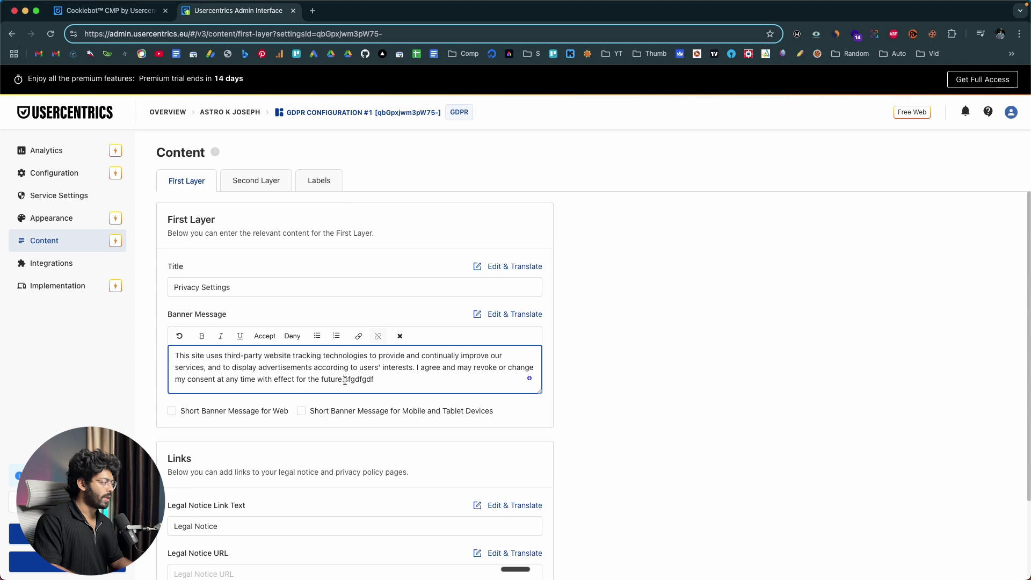
pyautogui.moveTo(344, 379); pyautogui.dragTo(428, 380)
pyautogui.press('BackSpace')
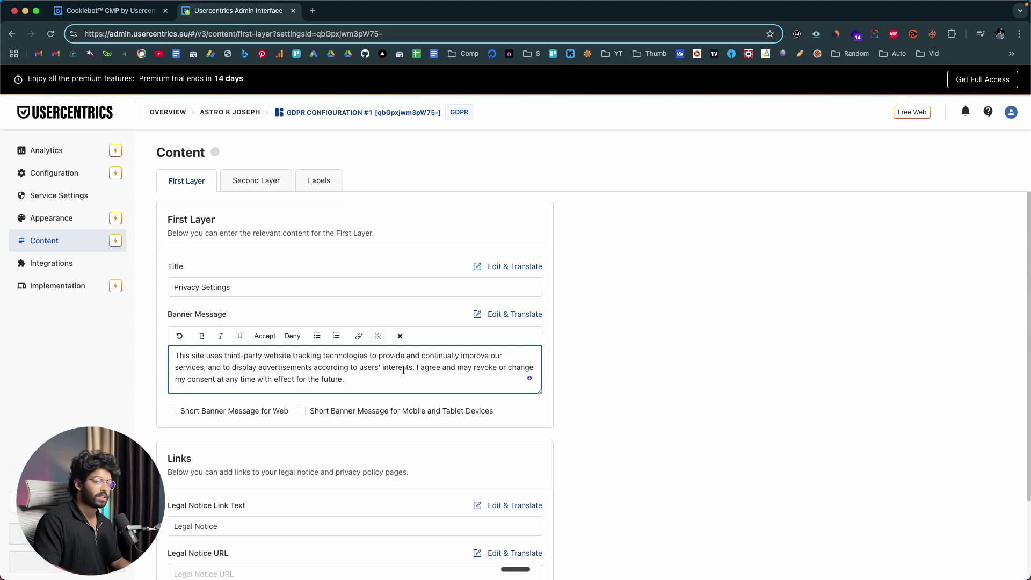
pyautogui.scroll(-3, 290, 322)
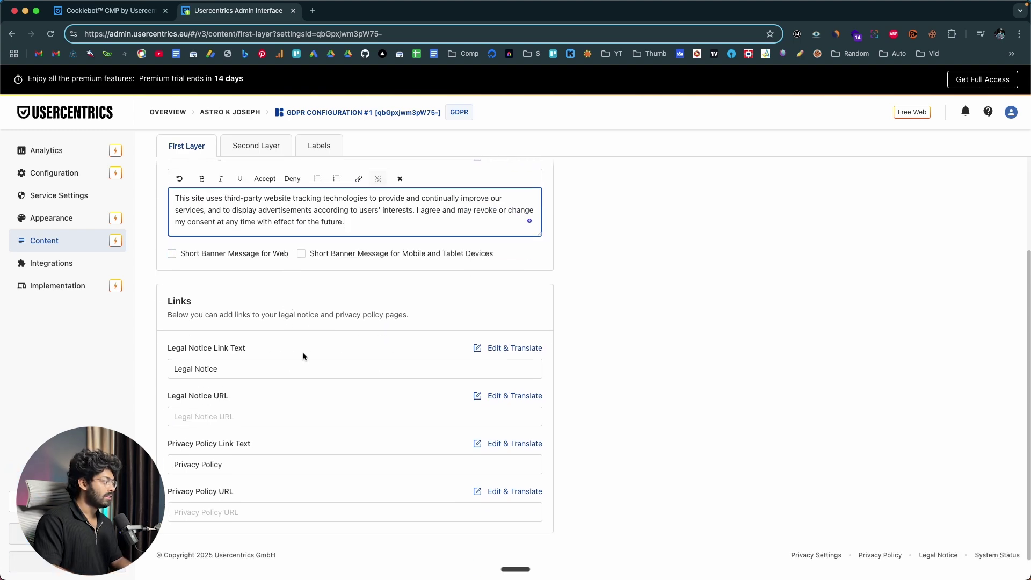
pyautogui.scroll(3, 294, 483)
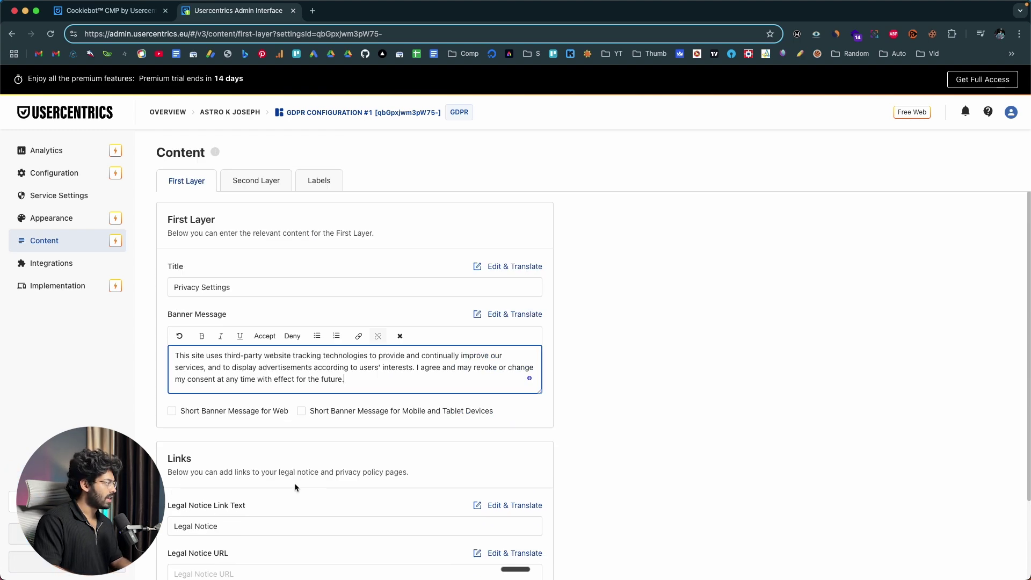
# Inspect the Second Layer title and Labels, leaving the Accept All label unchanged, then return to First Layer
pyautogui.click(262, 187)
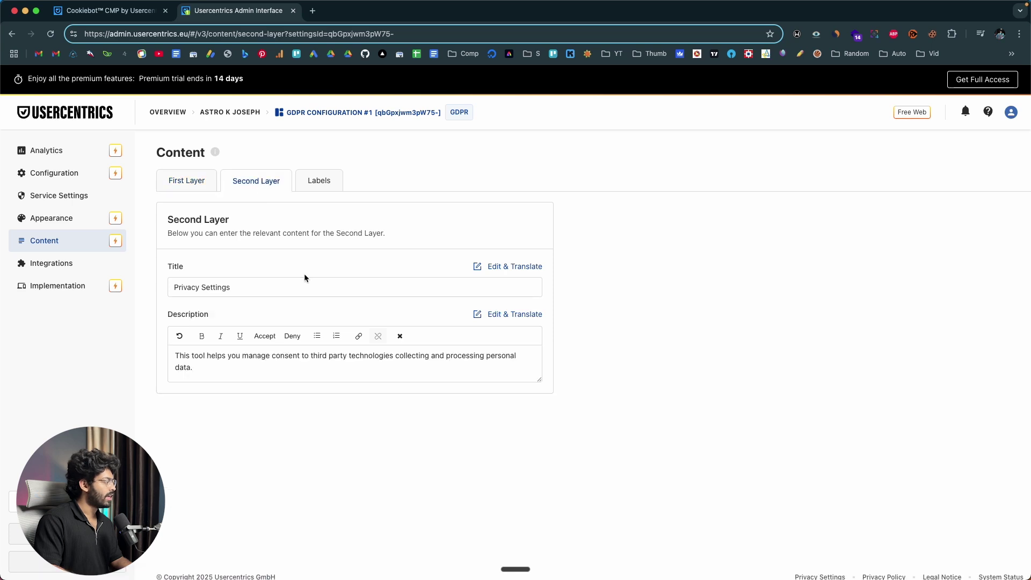
pyautogui.click(288, 285)
pyautogui.moveTo(288, 284); pyautogui.dragTo(191, 291)
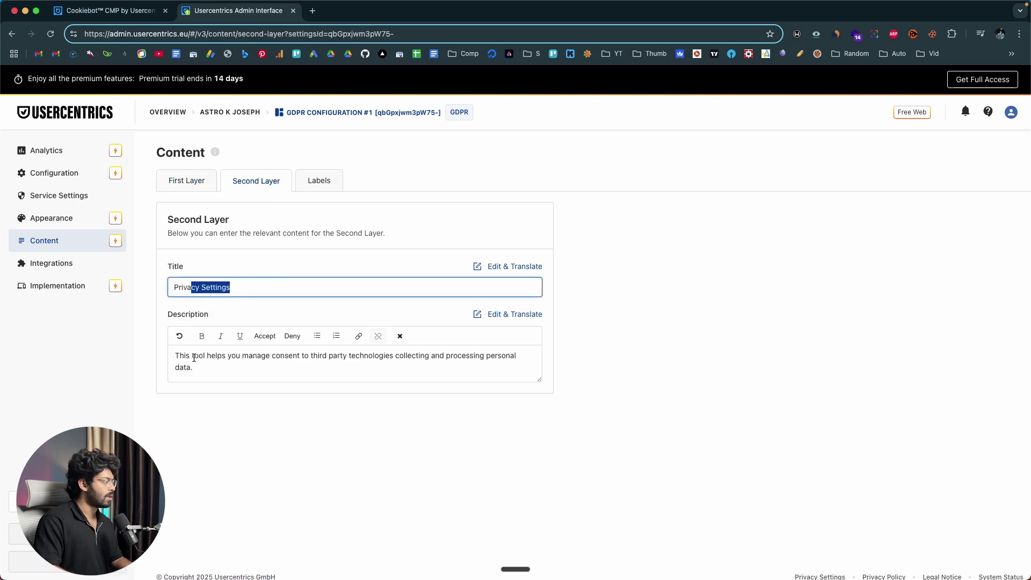
pyautogui.click(324, 188)
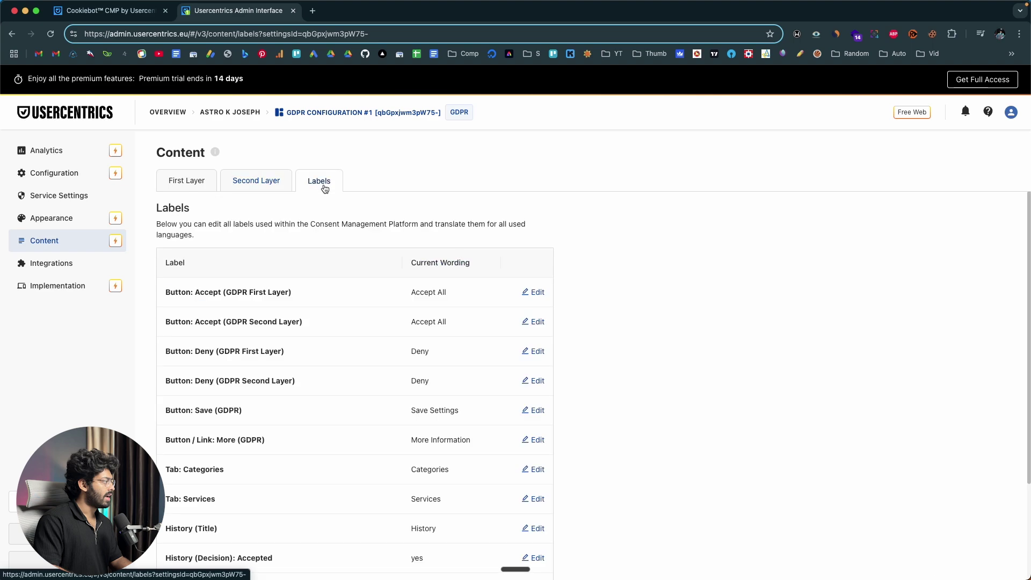
pyautogui.scroll(-5, 266, 302)
pyautogui.scroll(5, 266, 302)
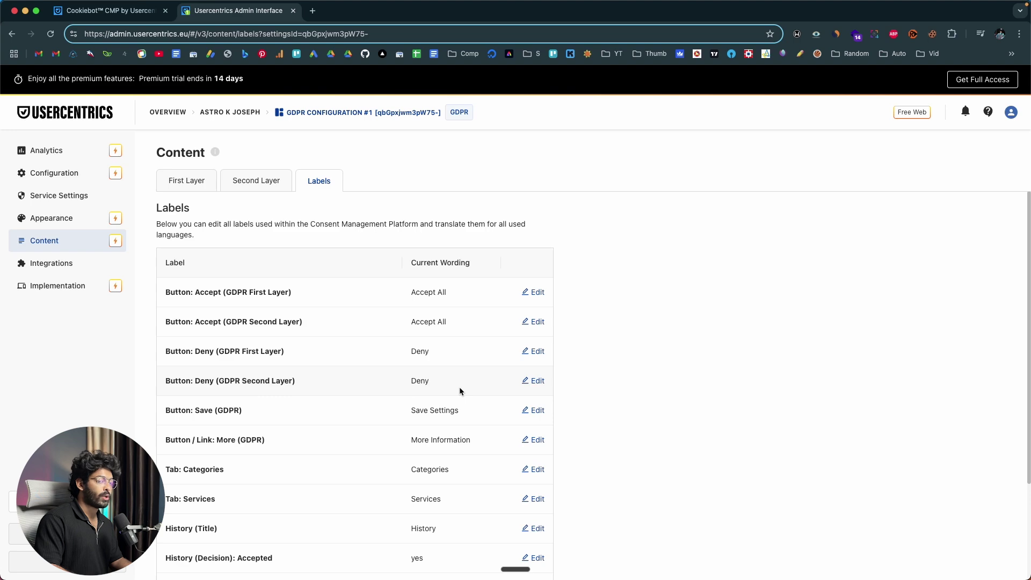
pyautogui.click(534, 292)
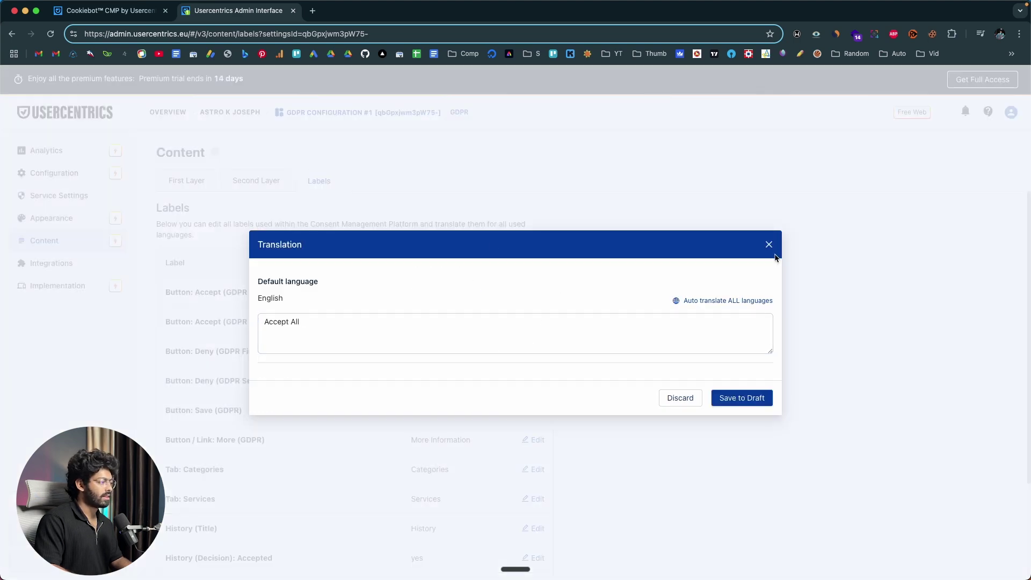
pyautogui.click(769, 245)
pyautogui.scroll(-5, 422, 254)
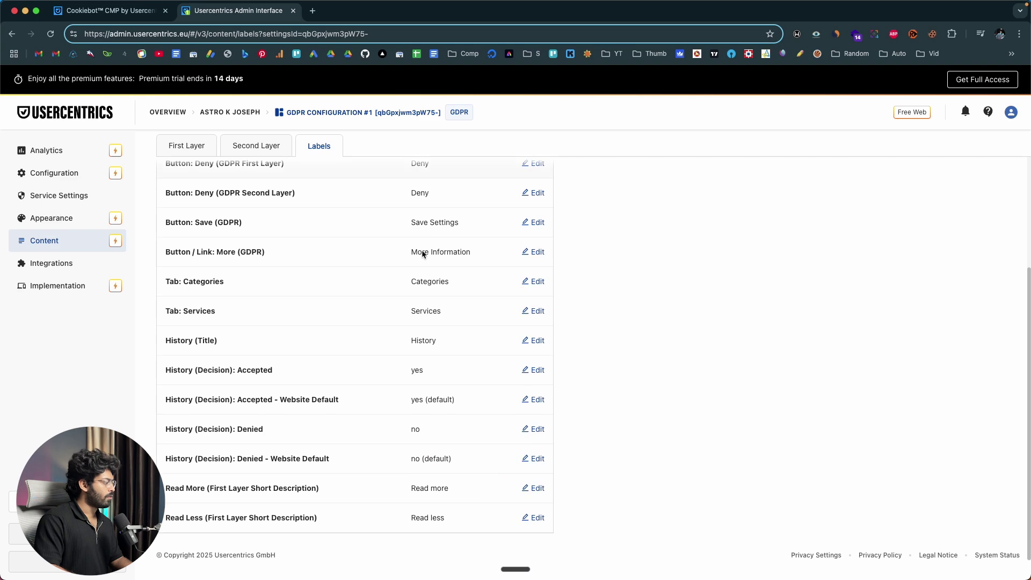
pyautogui.scroll(5, 421, 250)
pyautogui.click(86, 246)
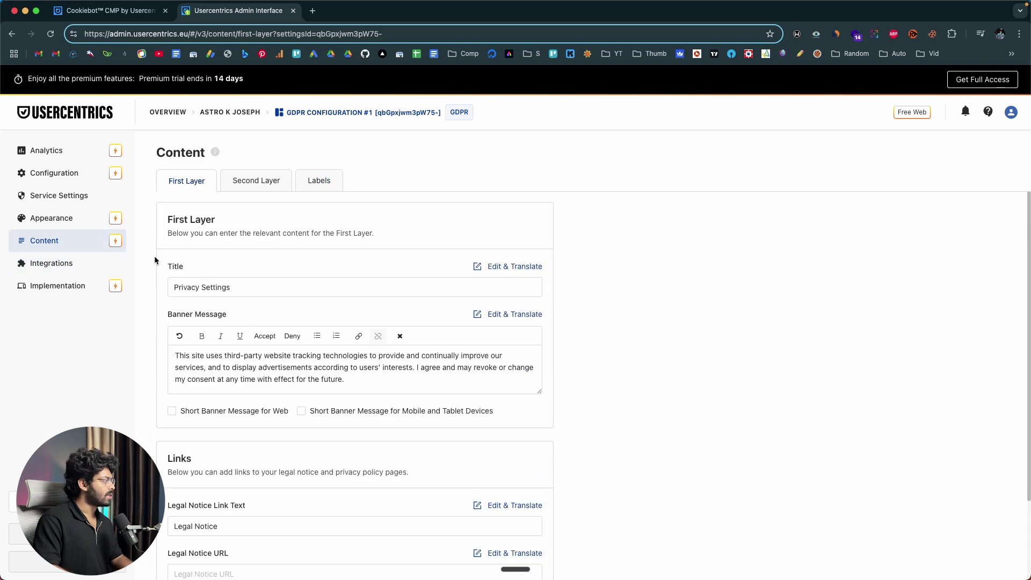
# Open the Legal Specifications tab of the Configuration settings
pyautogui.click(66, 174)
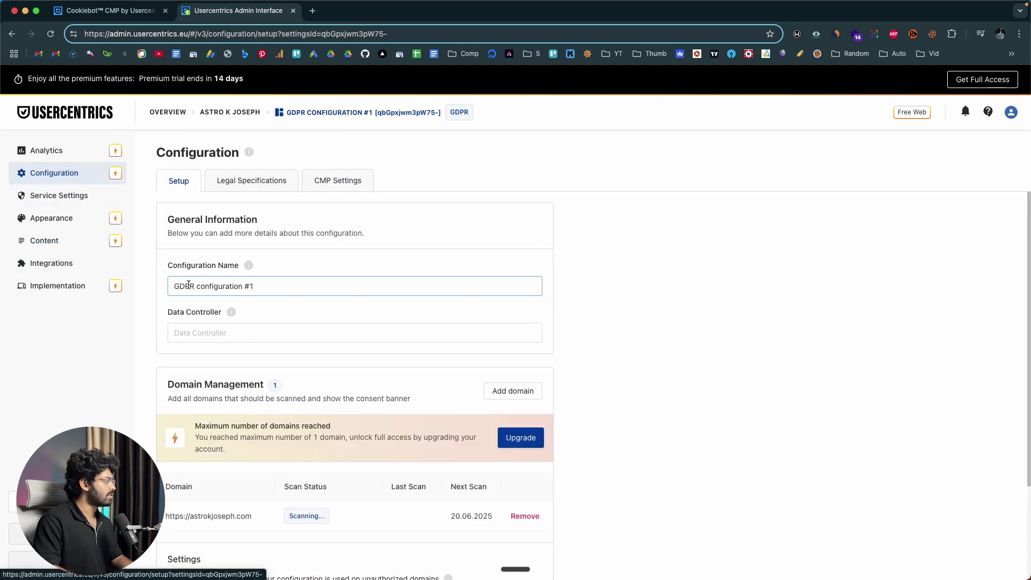
pyautogui.scroll(-5, 223, 248)
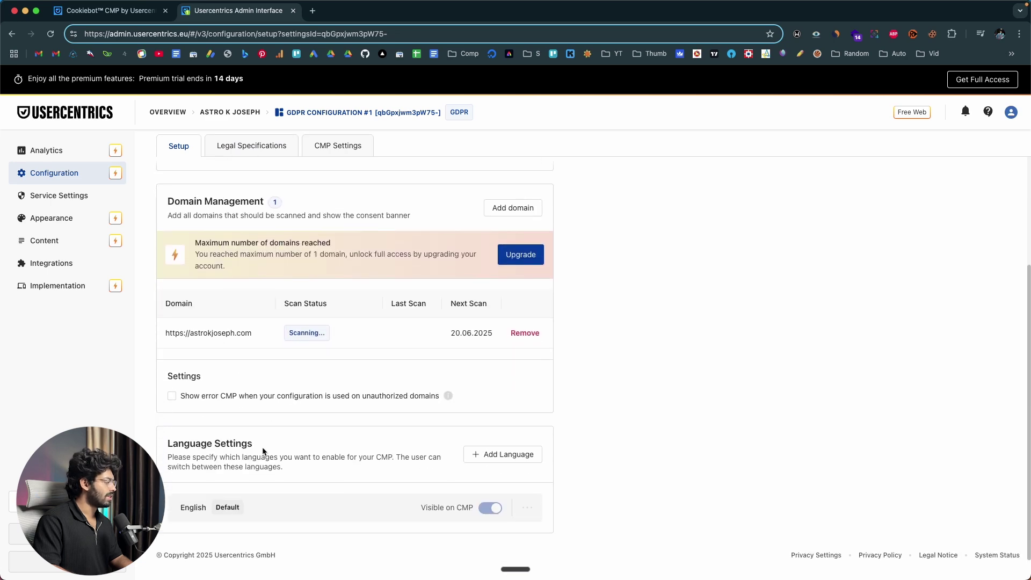
pyautogui.scroll(5, 262, 446)
pyautogui.scroll(-5, 286, 455)
pyautogui.scroll(5, 316, 490)
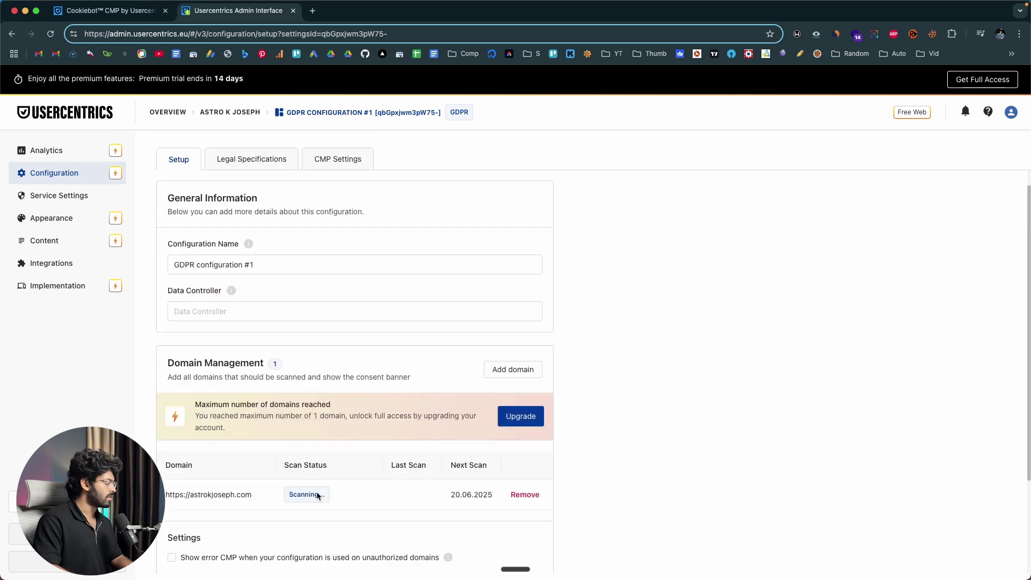
pyautogui.click(252, 183)
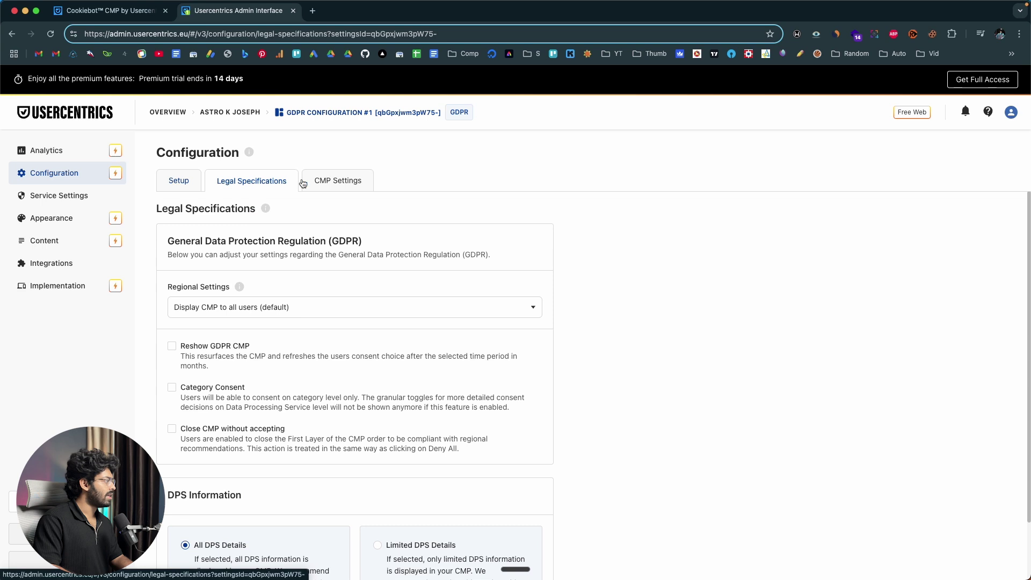
pyautogui.scroll(-3, 288, 270)
pyautogui.scroll(1, 307, 209)
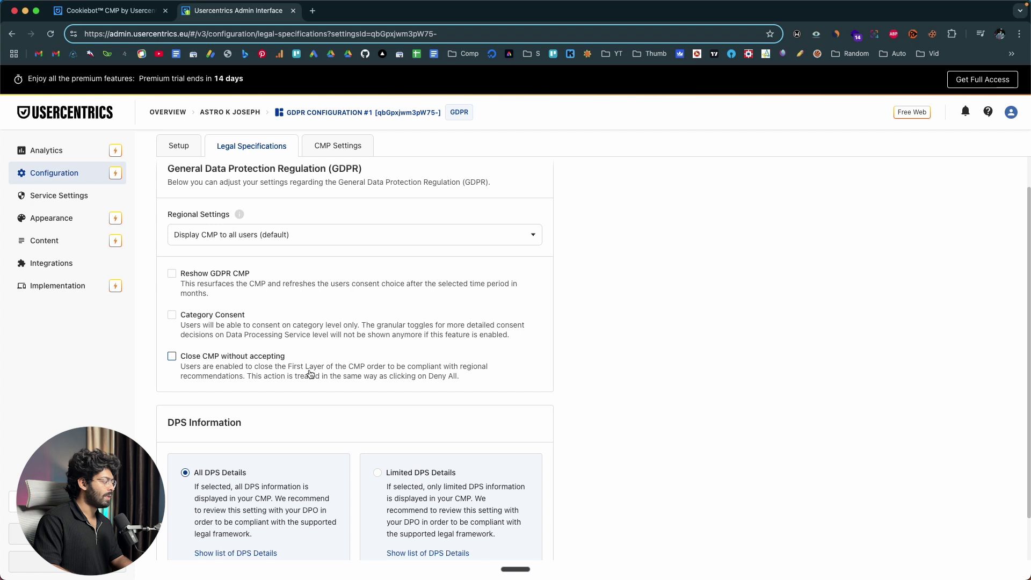
pyautogui.scroll(2, 328, 339)
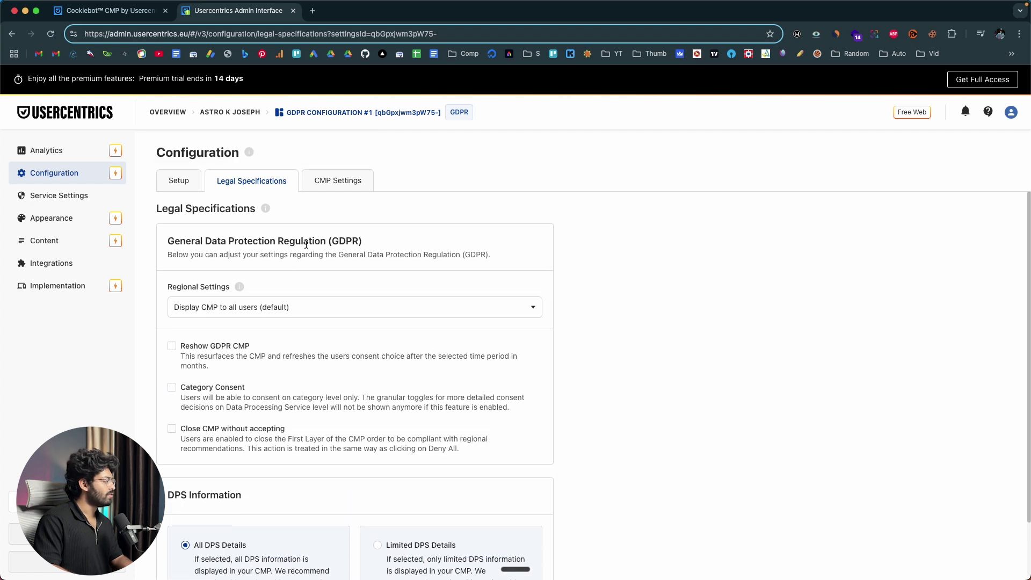
pyautogui.scroll(-2, 259, 279)
# Leave Regional Settings on 'Display CMP to all users (default)' instead of EU/EEA-only
pyautogui.click(243, 238)
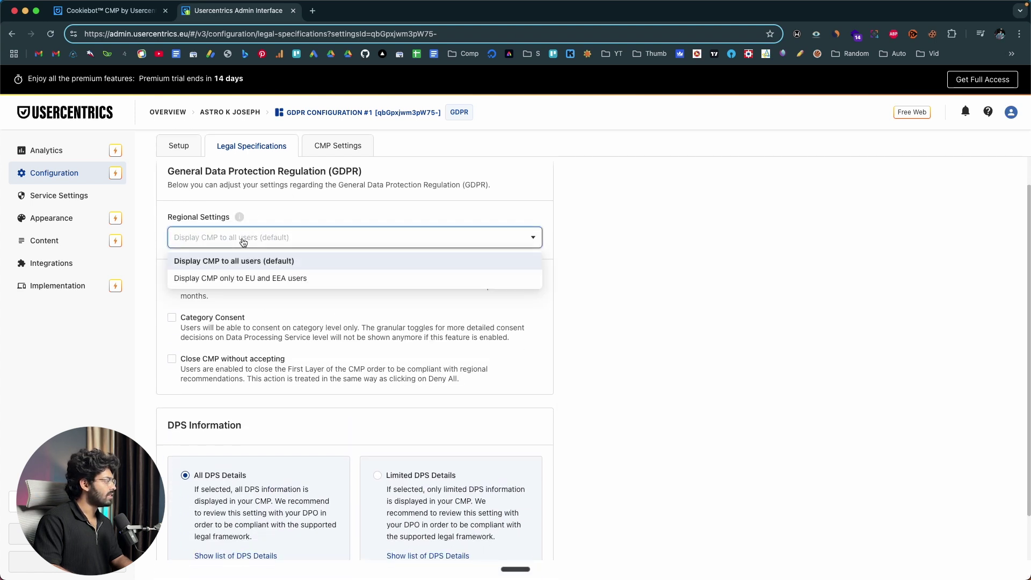
pyautogui.click(271, 281)
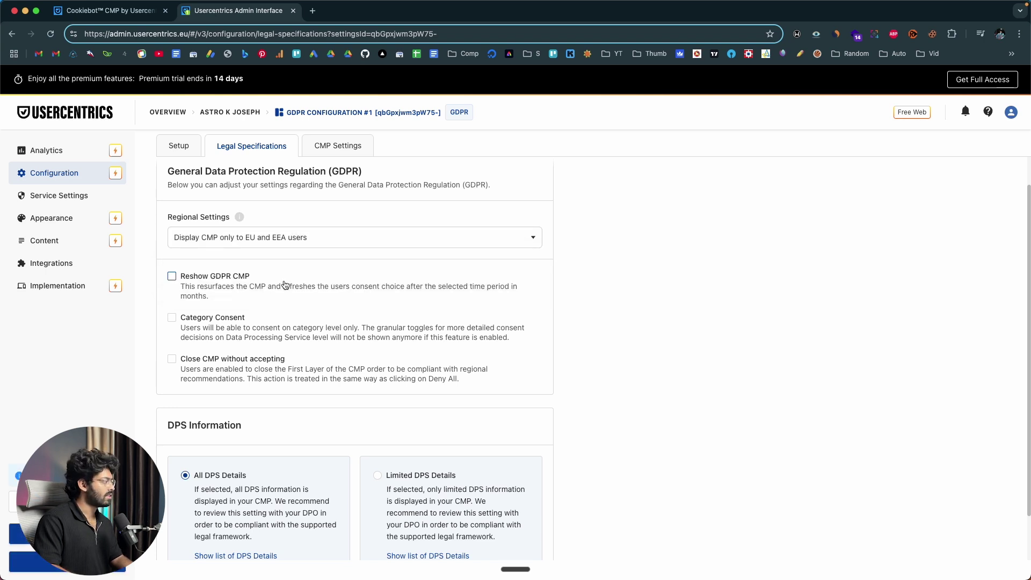
pyautogui.click(305, 247)
pyautogui.click(254, 261)
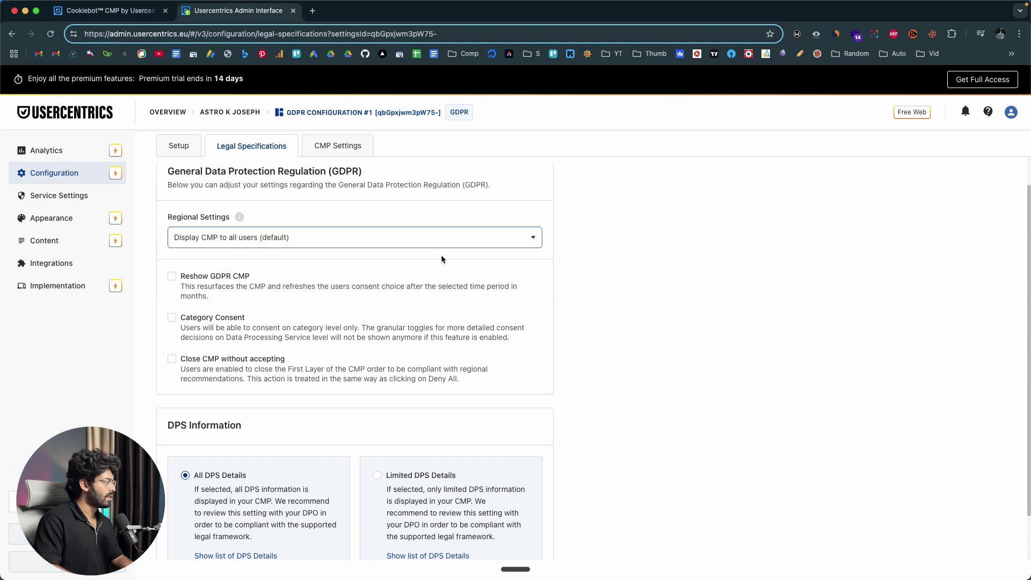
pyautogui.scroll(-2, 511, 263)
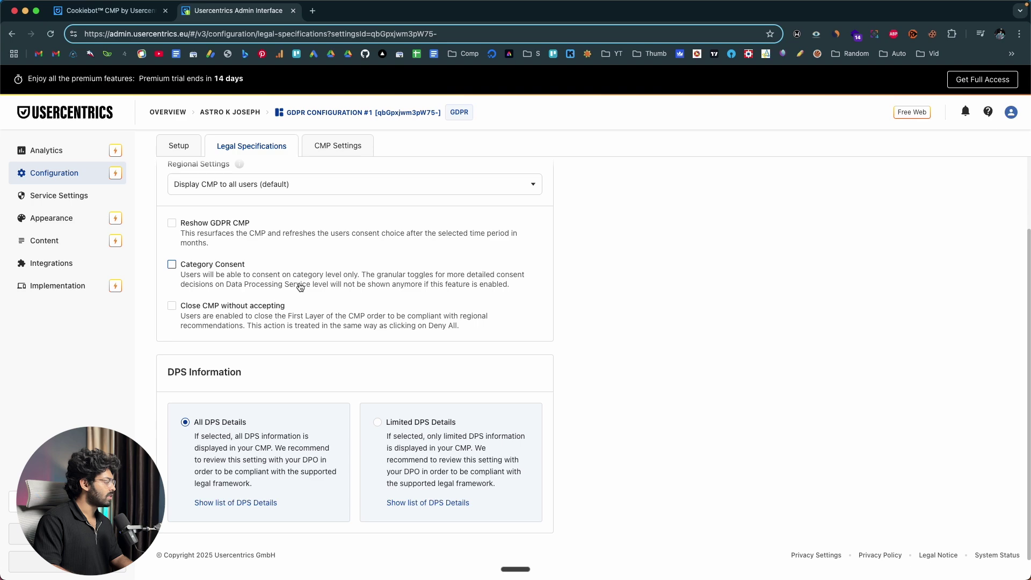
pyautogui.scroll(5, 214, 391)
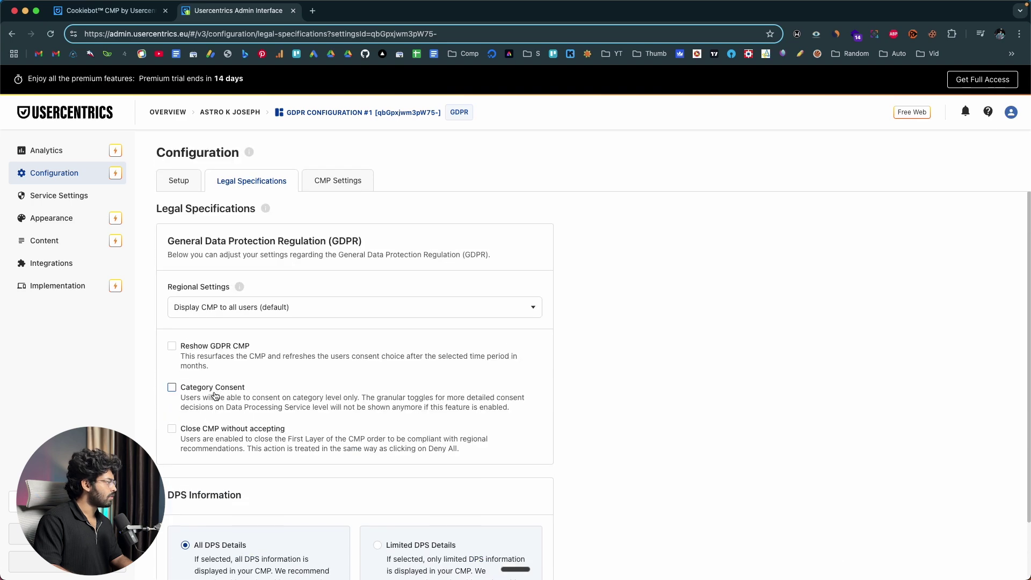
# Go through CMP Settings and Service Settings to the Implementation Script Tag page
pyautogui.click(327, 185)
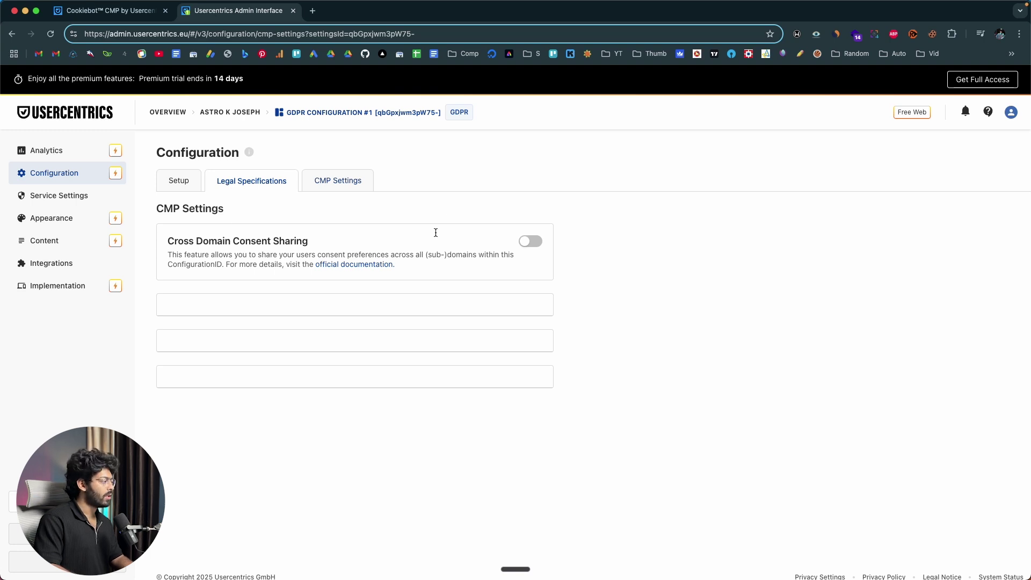
pyautogui.click(59, 196)
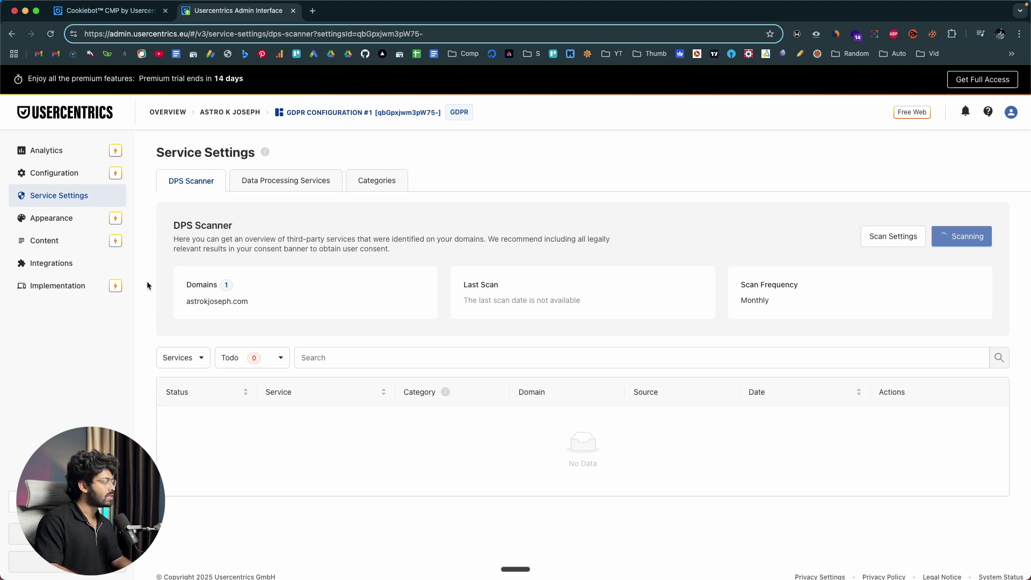
pyautogui.click(72, 293)
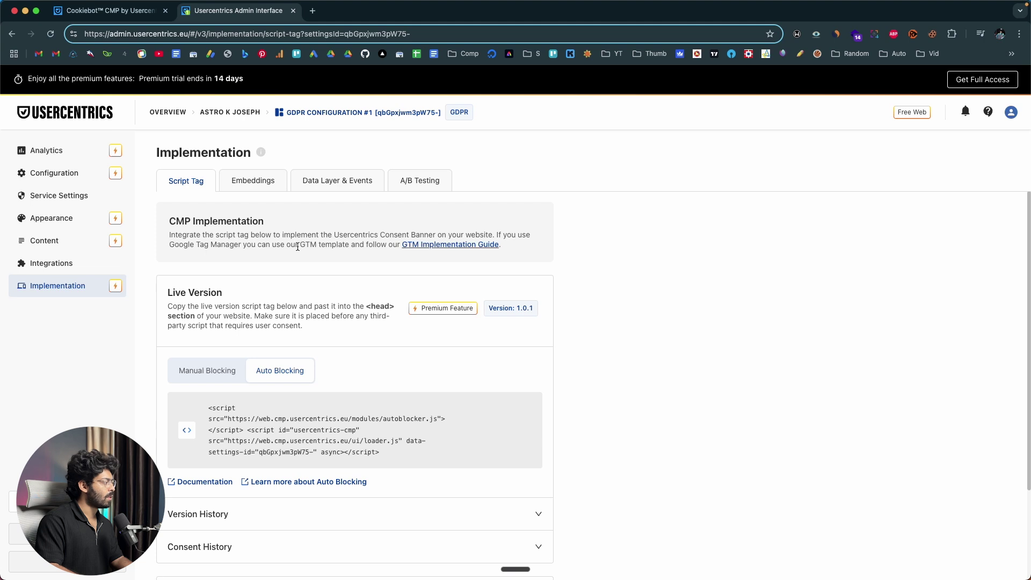
# Browse the Embeddings, Data Layer & Events and A/B Testing tabs, then return to Auto Blocking Script Tag
pyautogui.click(271, 184)
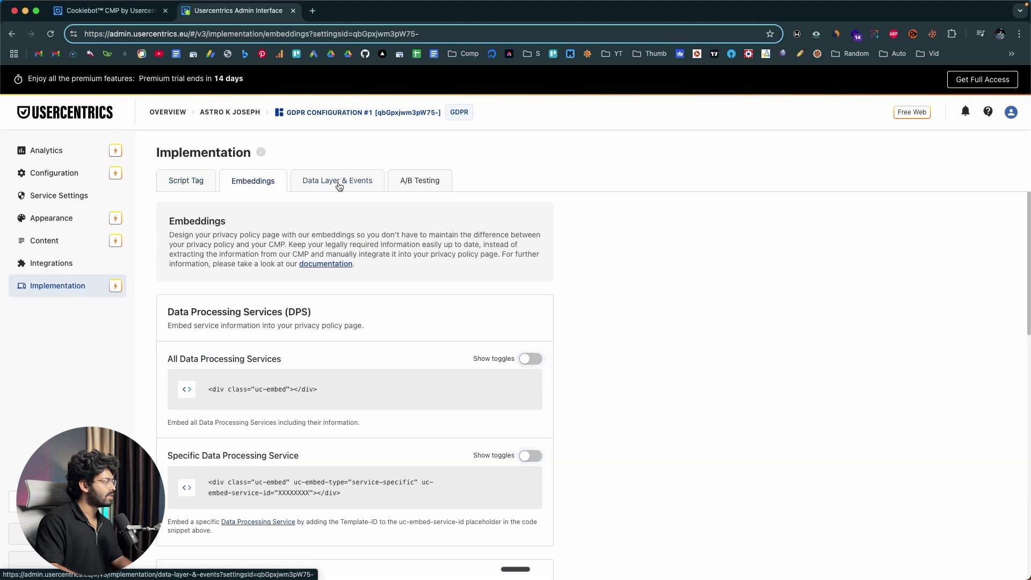
pyautogui.click(341, 184)
pyautogui.click(412, 185)
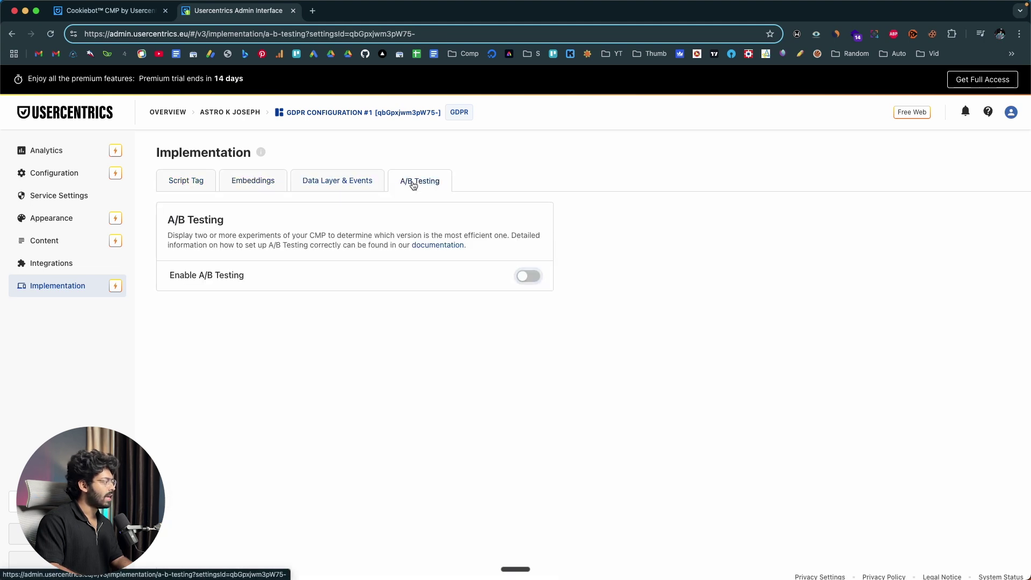
pyautogui.click(192, 186)
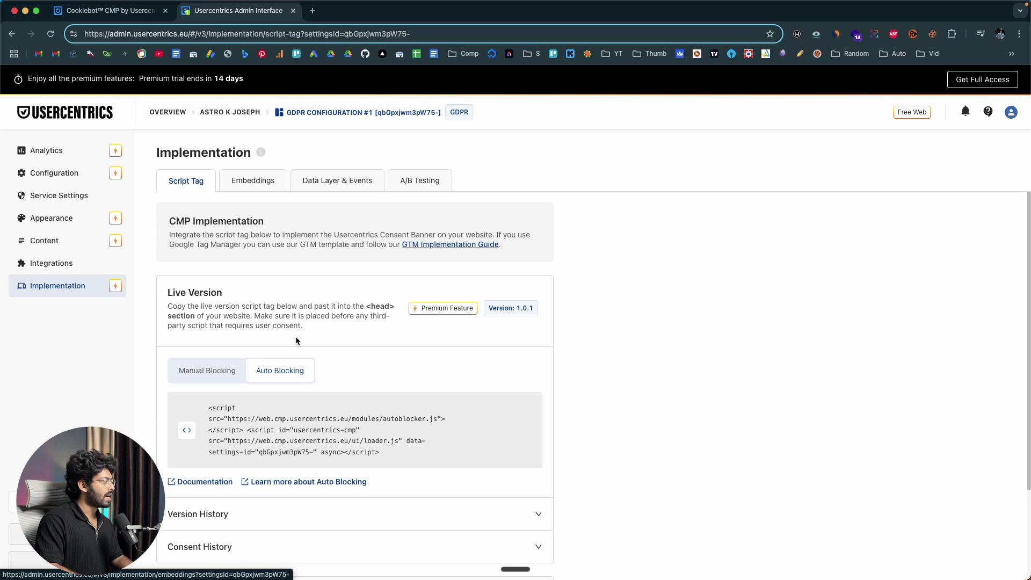
pyautogui.scroll(-3, 295, 336)
pyautogui.click(222, 234)
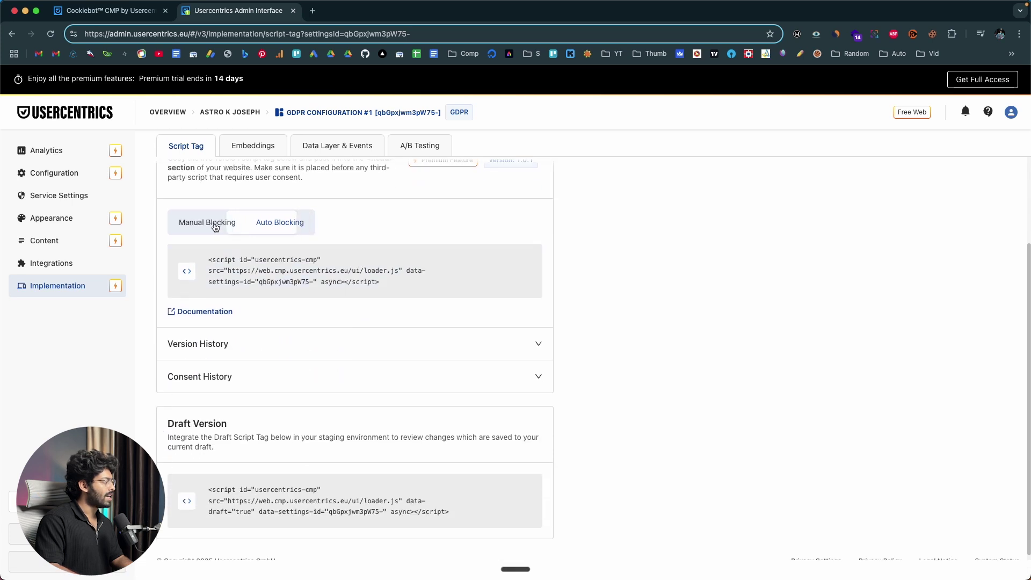
pyautogui.click(278, 223)
# Copy the live-version Auto Blocking script tag to the clipboard
pyautogui.moveTo(210, 263); pyautogui.dragTo(364, 271)
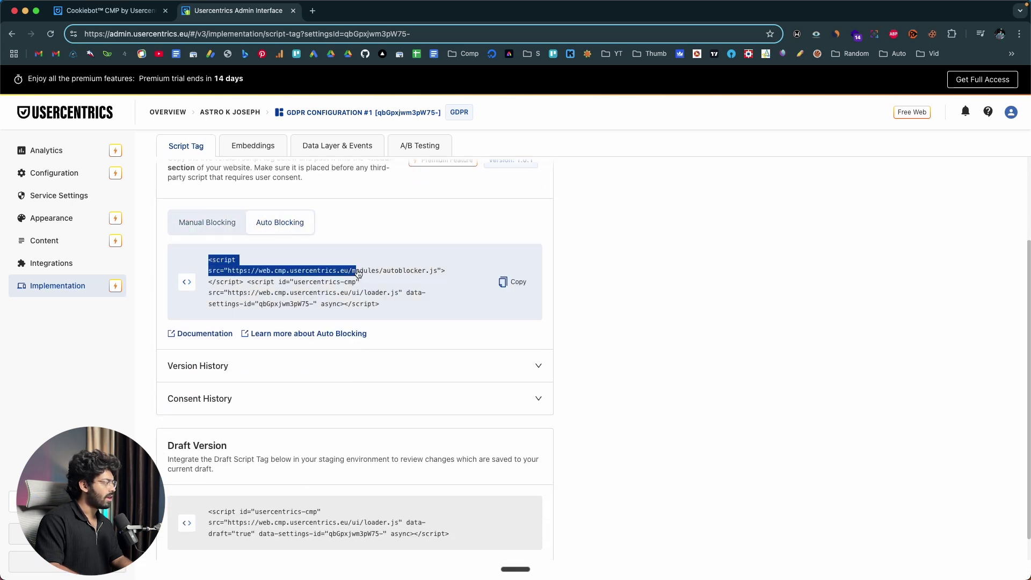
pyautogui.scroll(1, 352, 265)
pyautogui.click(352, 266)
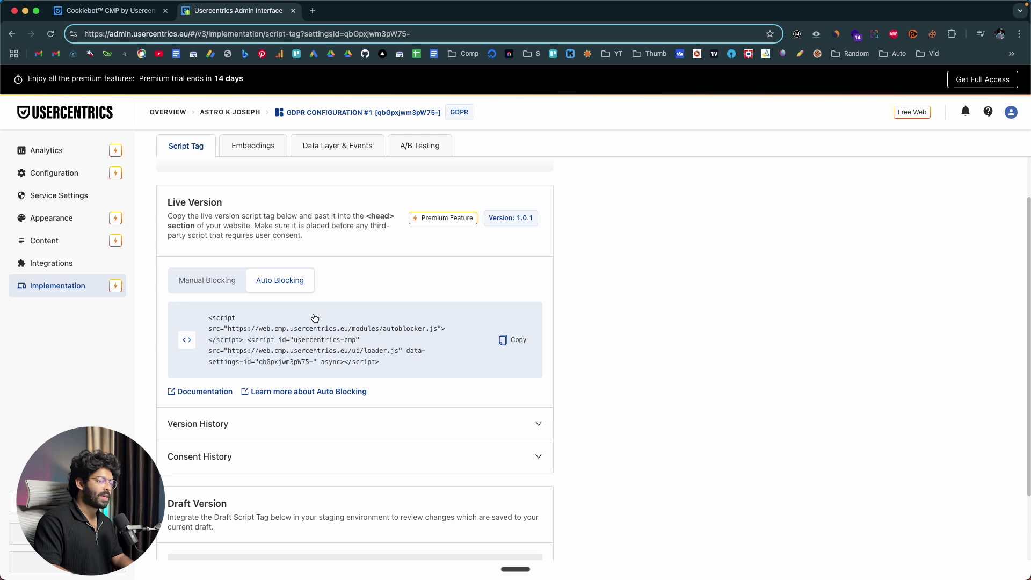
pyautogui.click(260, 335)
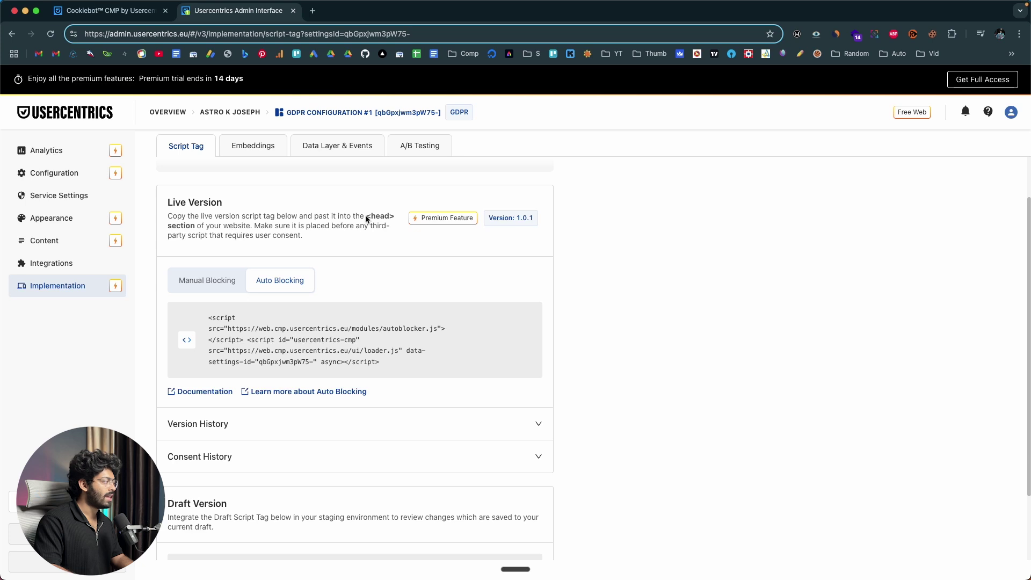
pyautogui.moveTo(367, 216); pyautogui.dragTo(381, 223)
pyautogui.click(381, 222)
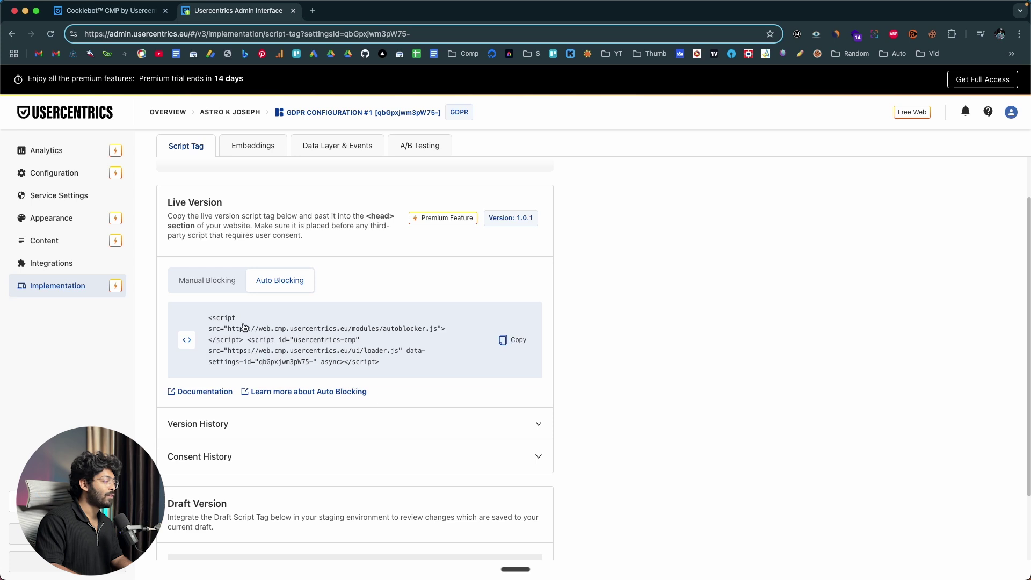
pyautogui.moveTo(209, 318); pyautogui.dragTo(403, 358)
pyautogui.click(403, 358)
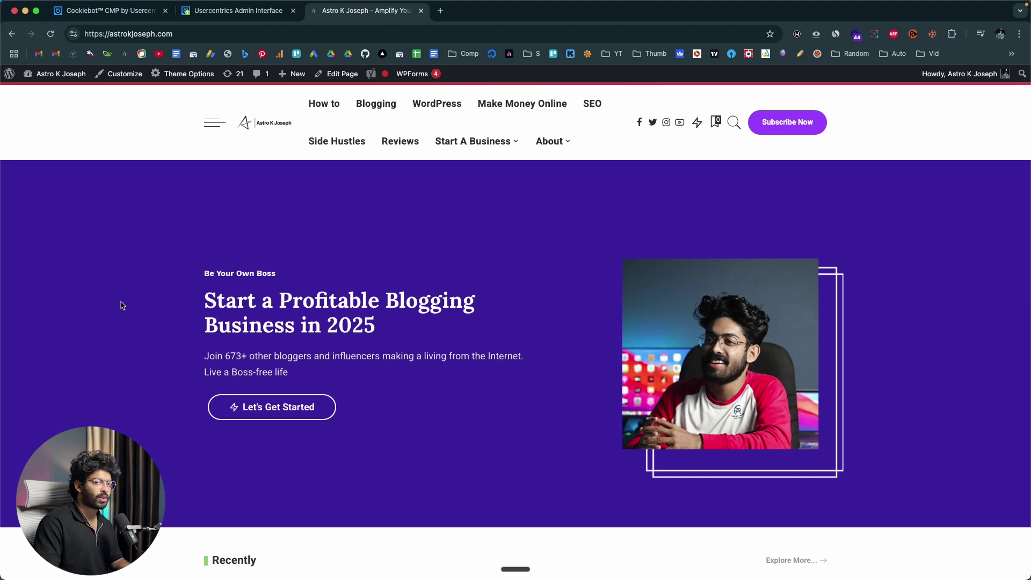
# Open the WordPress Plugins > Add Plugin page from the admin dashboard
pyautogui.moveTo(65, 76)
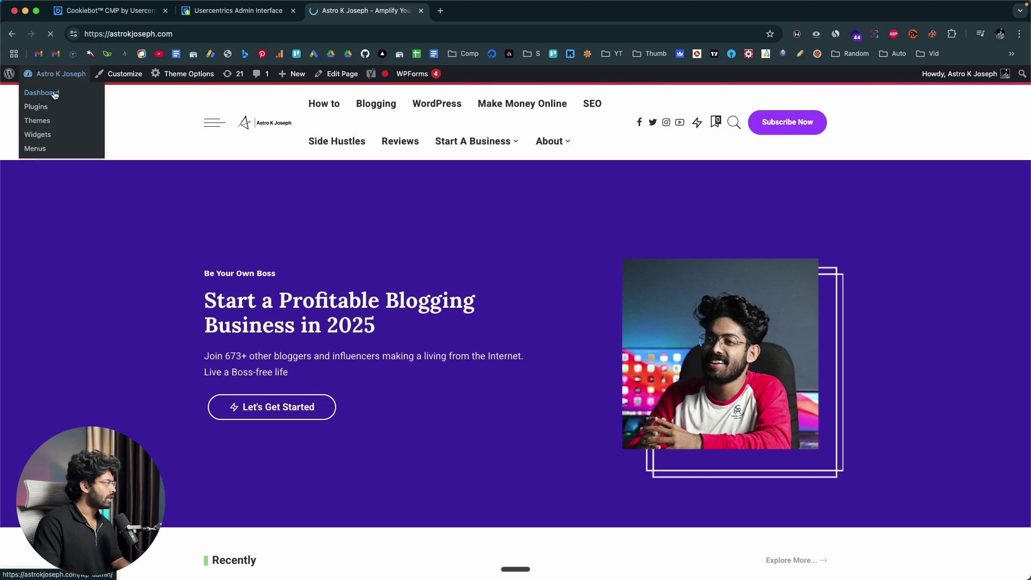
pyautogui.click(54, 93)
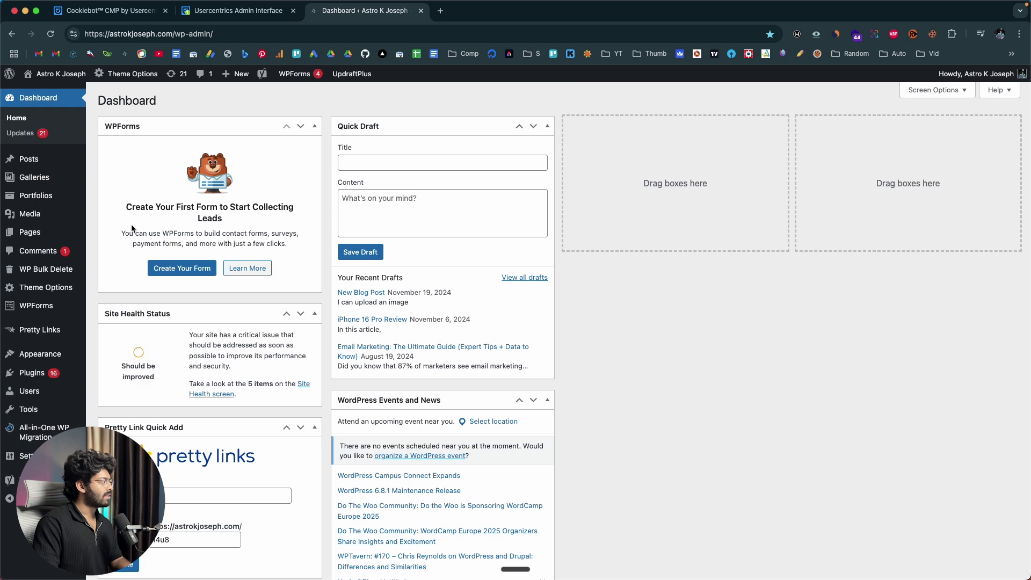
pyautogui.moveTo(75, 372)
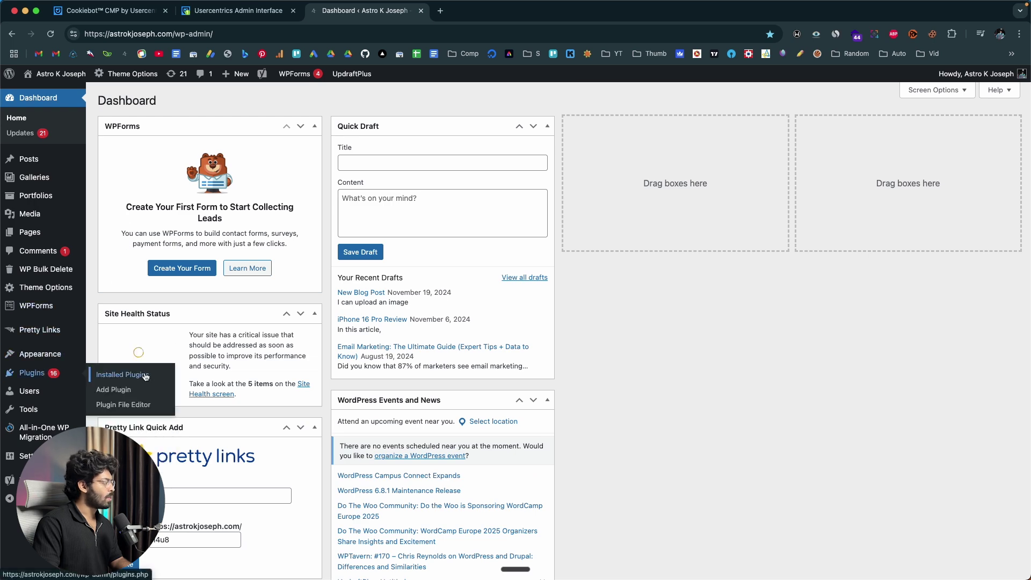
pyautogui.click(121, 390)
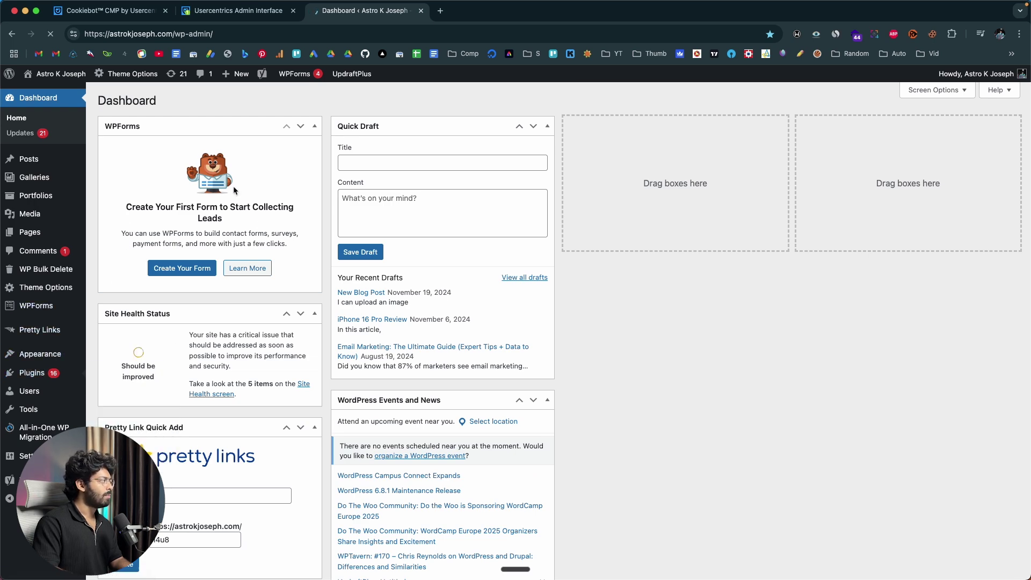
pyautogui.click(141, 15)
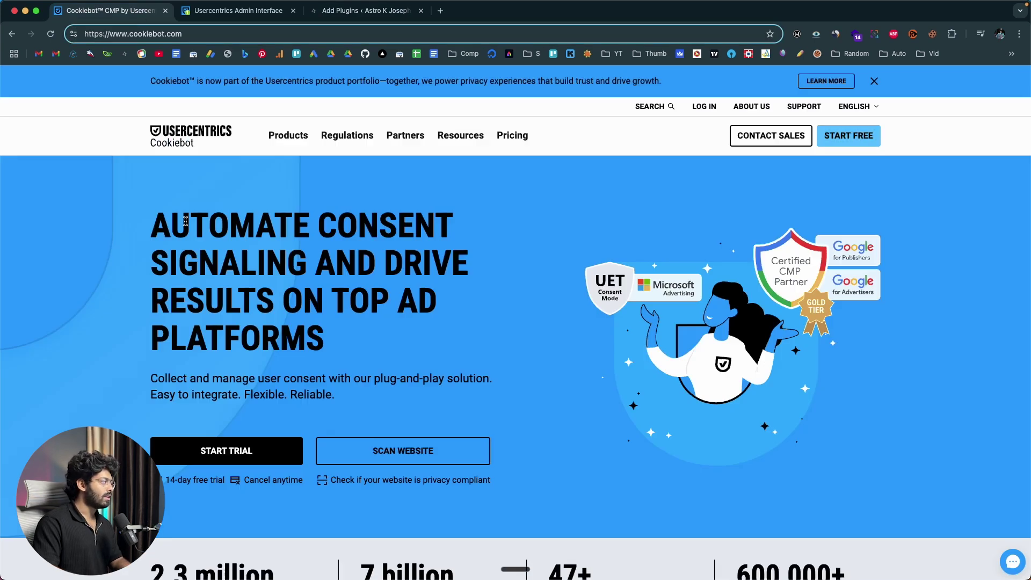
pyautogui.click(367, 10)
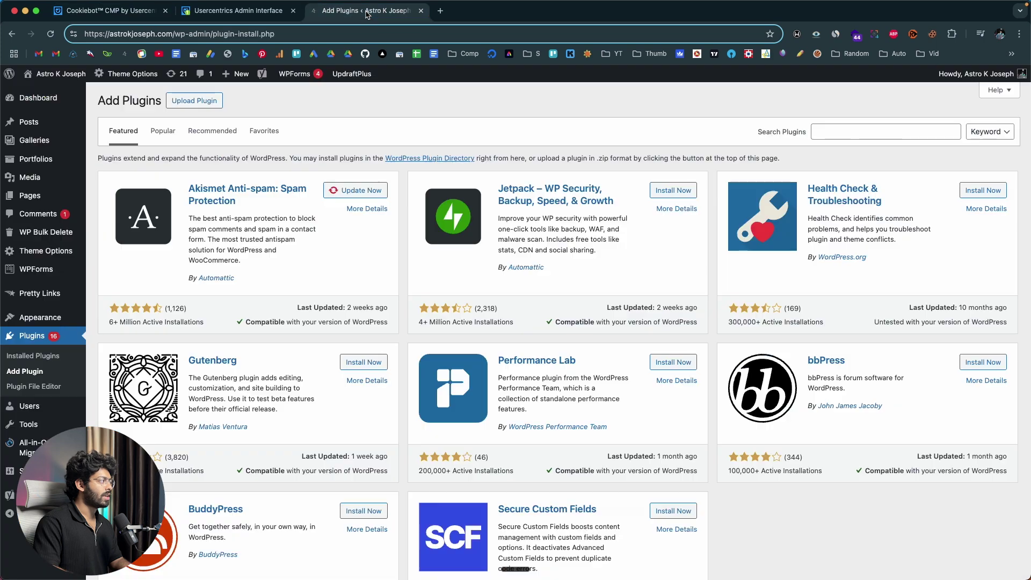
# Search for 'cookiebot', then install and activate the Usercentrics Cookiebot plugin
pyautogui.click(860, 132)
pyautogui.write('cookiebot')
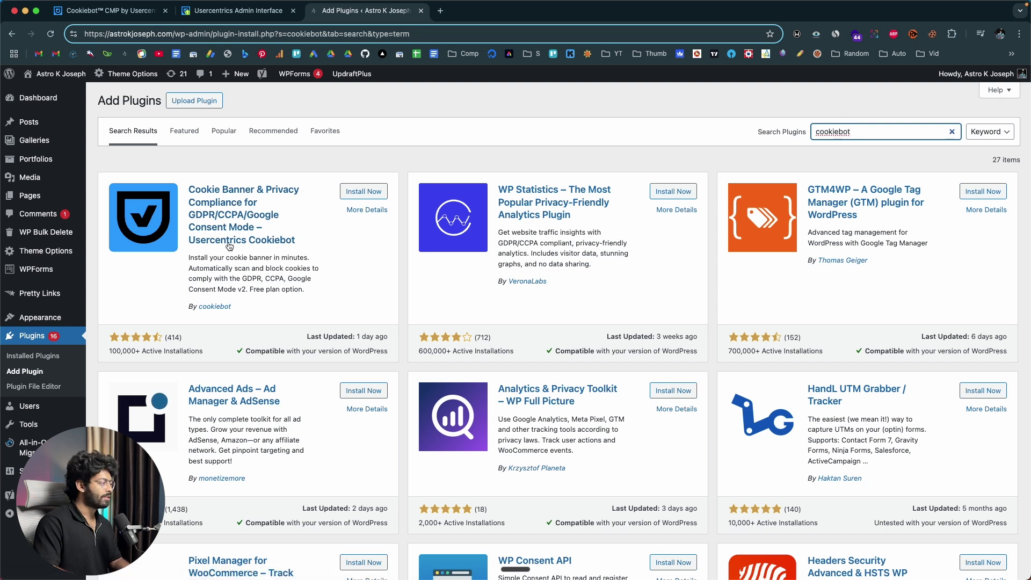
pyautogui.click(349, 192)
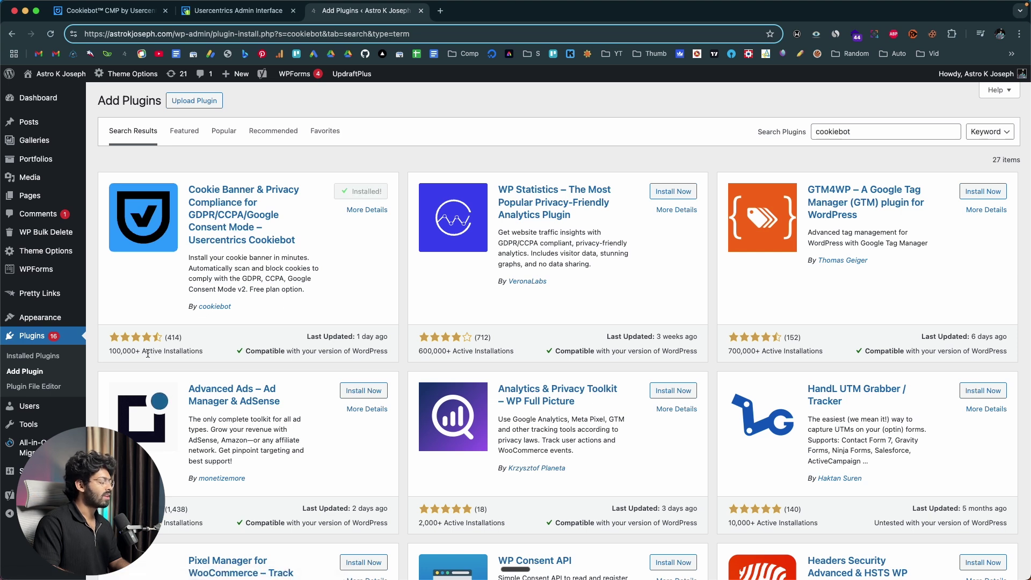
pyautogui.moveTo(165, 351); pyautogui.dragTo(110, 350)
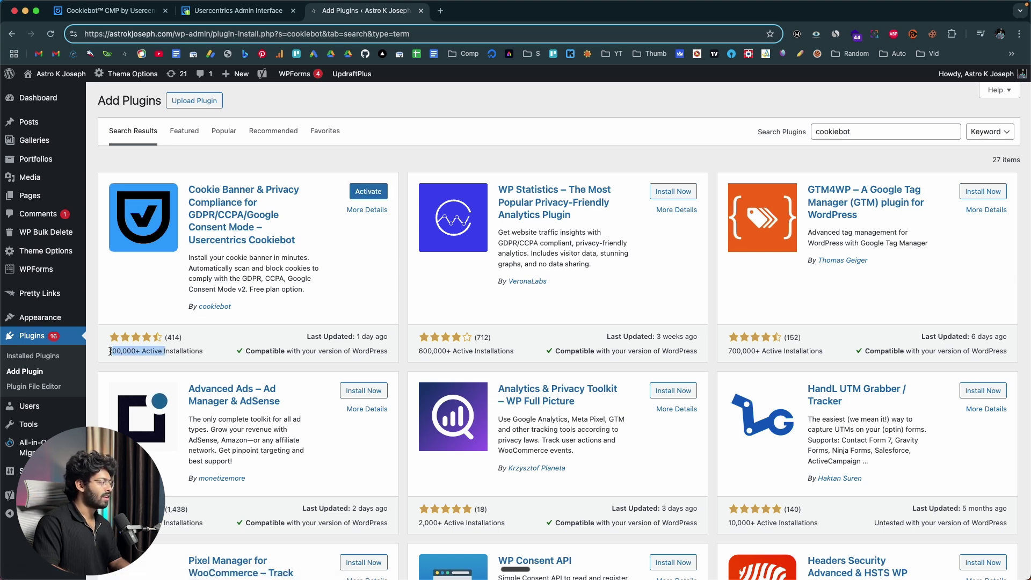
pyautogui.click(110, 351)
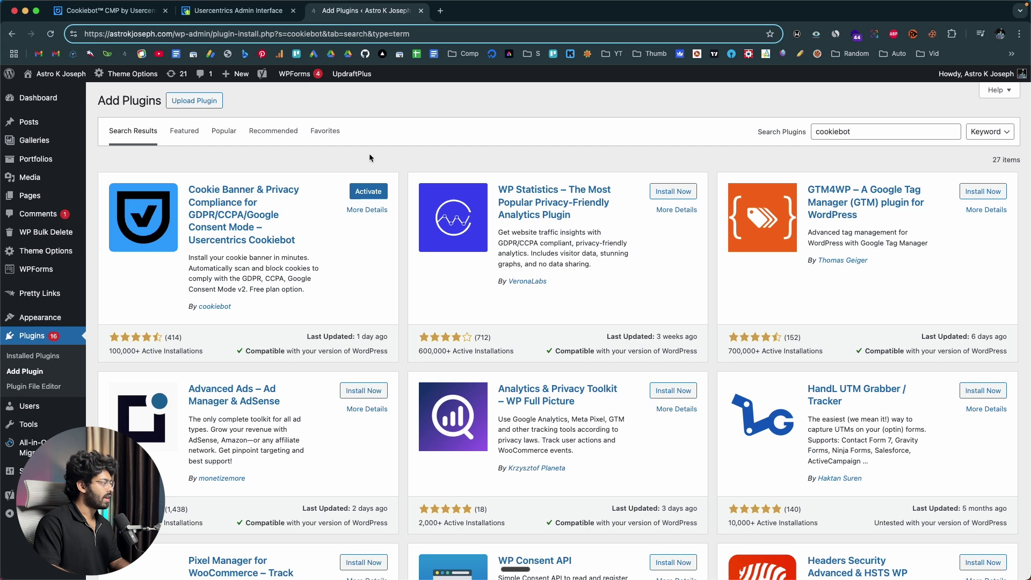
pyautogui.click(364, 193)
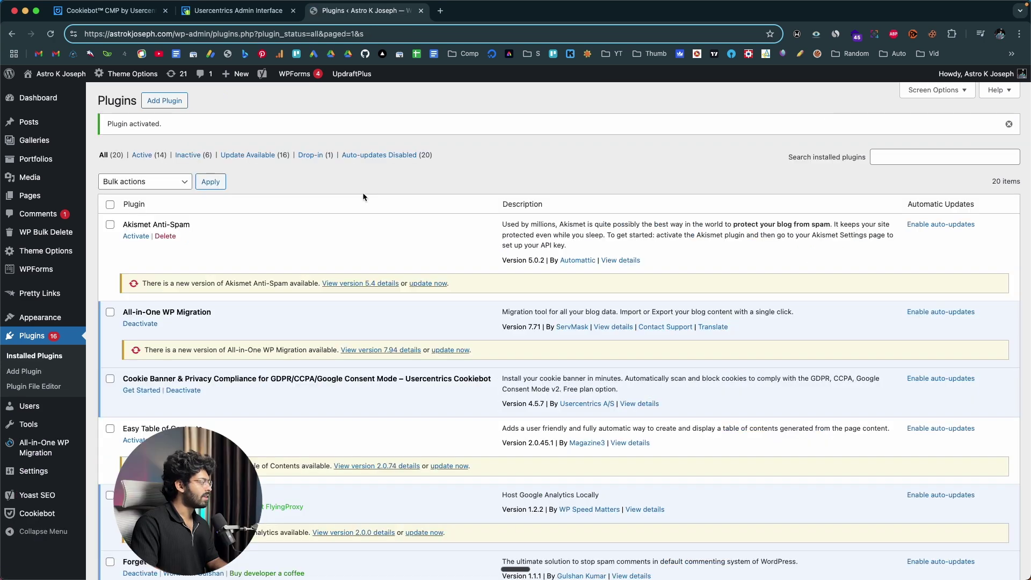
# Open the Cookiebot setup page from the admin sidebar and choose 'Connect account'
pyautogui.moveTo(44, 517)
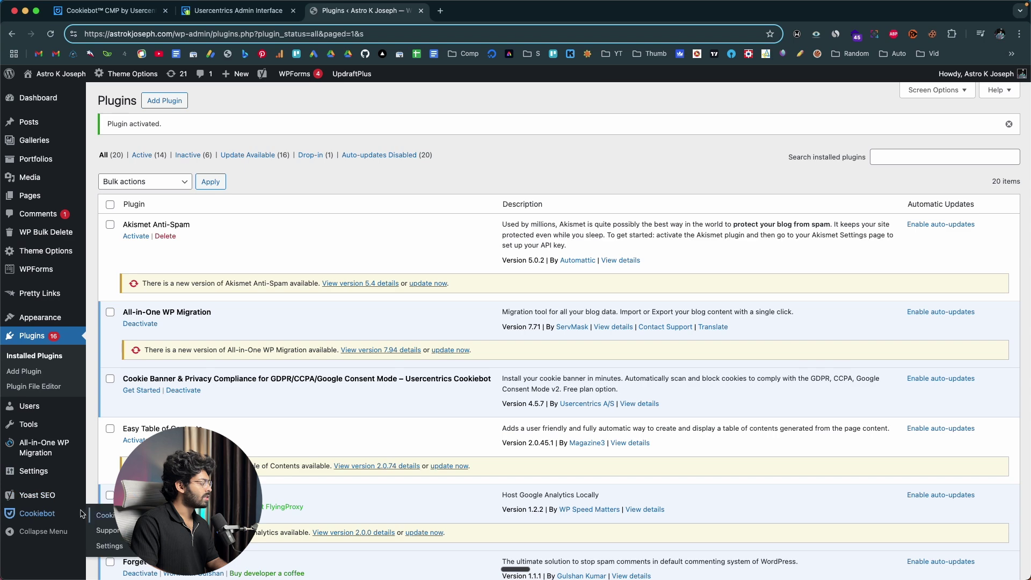
pyautogui.click(44, 516)
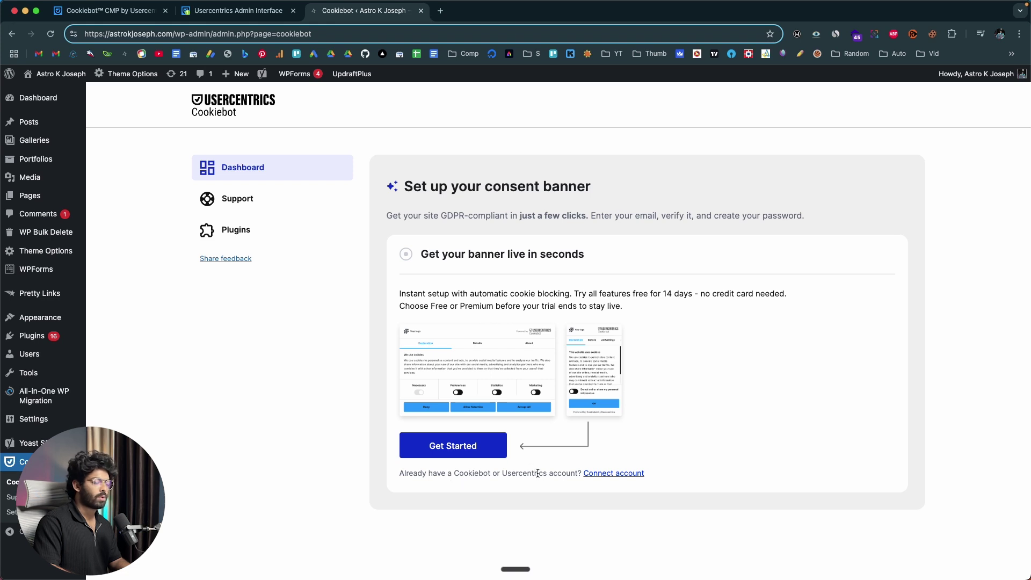
pyautogui.click(615, 475)
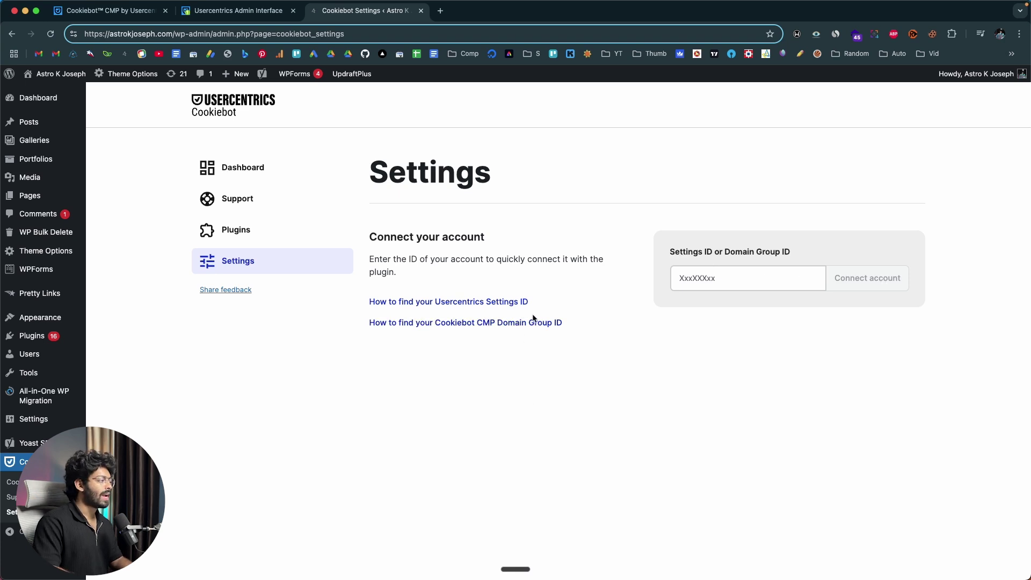
# Copy the settings ID from the Usercentrics live script tag into the Cookiebot Settings ID field
pyautogui.click(225, 10)
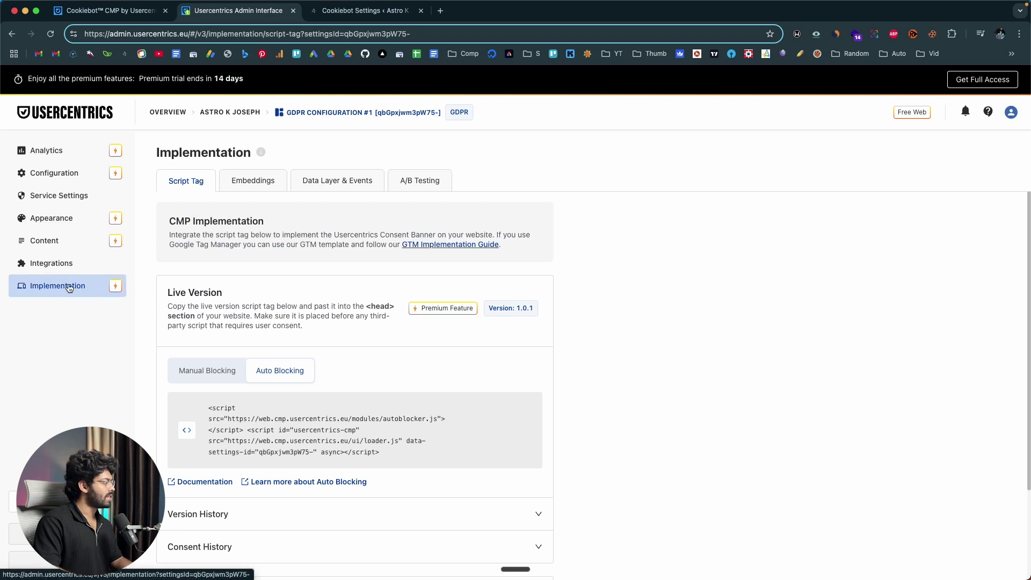
pyautogui.moveTo(321, 409)
pyautogui.scroll(-3, 321, 409)
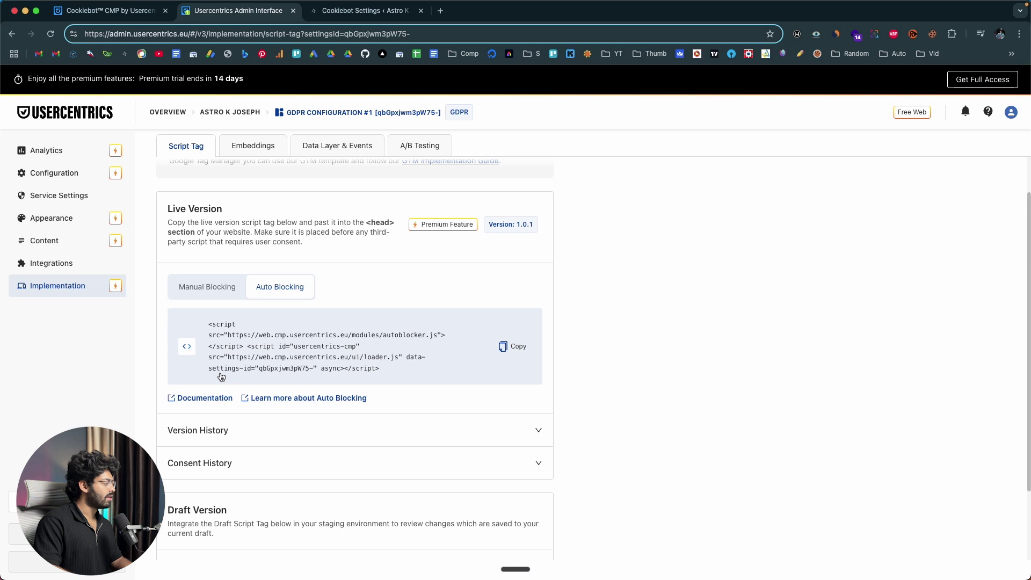
pyautogui.moveTo(258, 370); pyautogui.dragTo(310, 372)
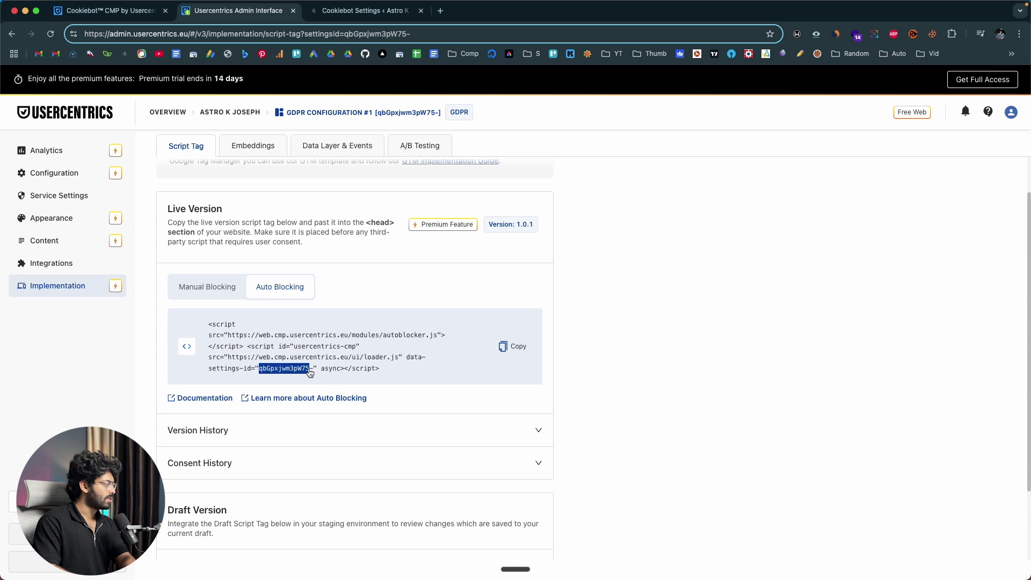
pyautogui.hotkey('ctrl', 'c')
pyautogui.click(355, 12)
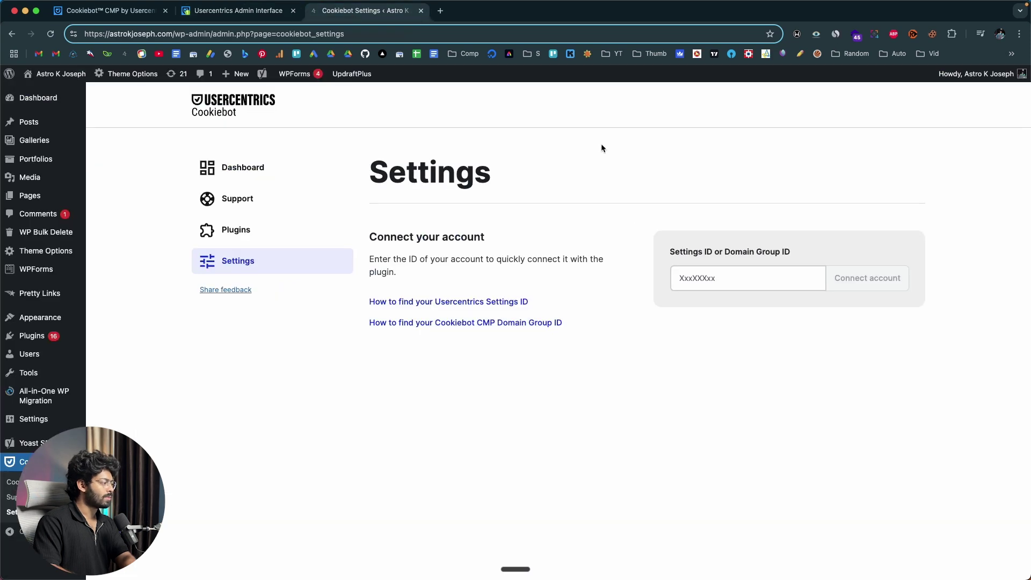
pyautogui.click(702, 269)
pyautogui.press('cmd+v')
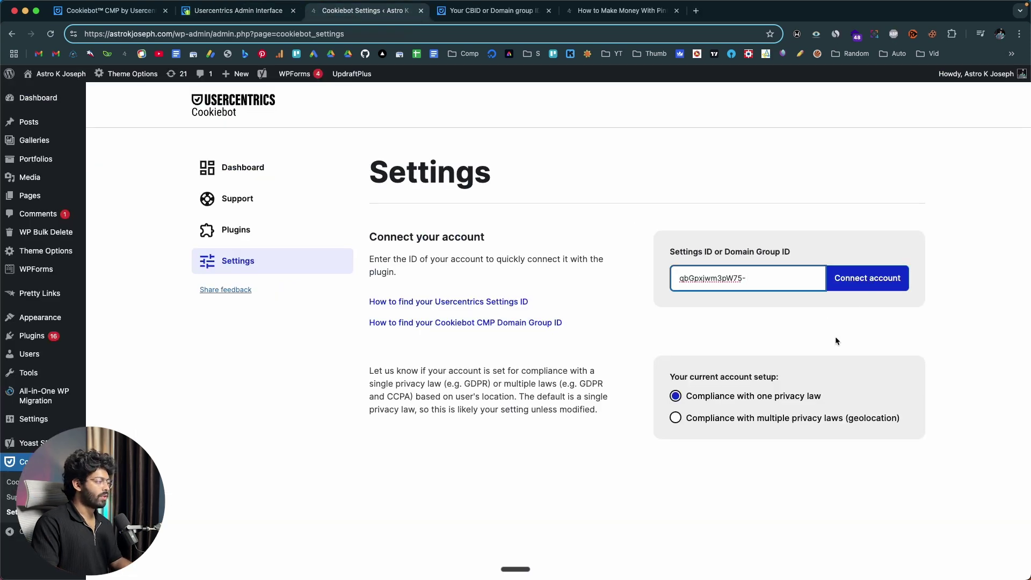
pyautogui.click(782, 418)
# Connect the account and review General Settings: one privacy law, TCF off, Automatic cookie-blocking
pyautogui.click(864, 290)
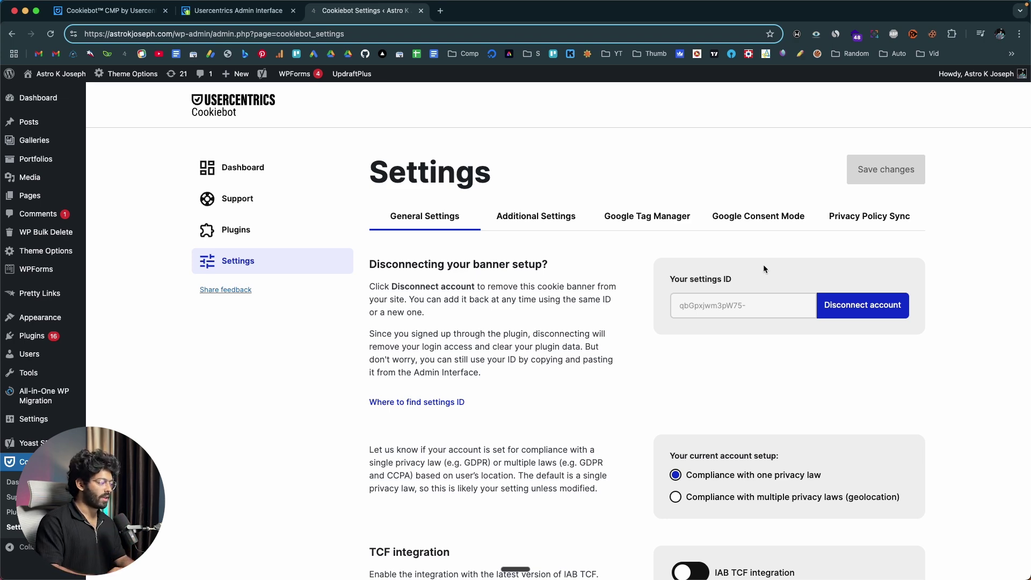
pyautogui.scroll(-5, 596, 335)
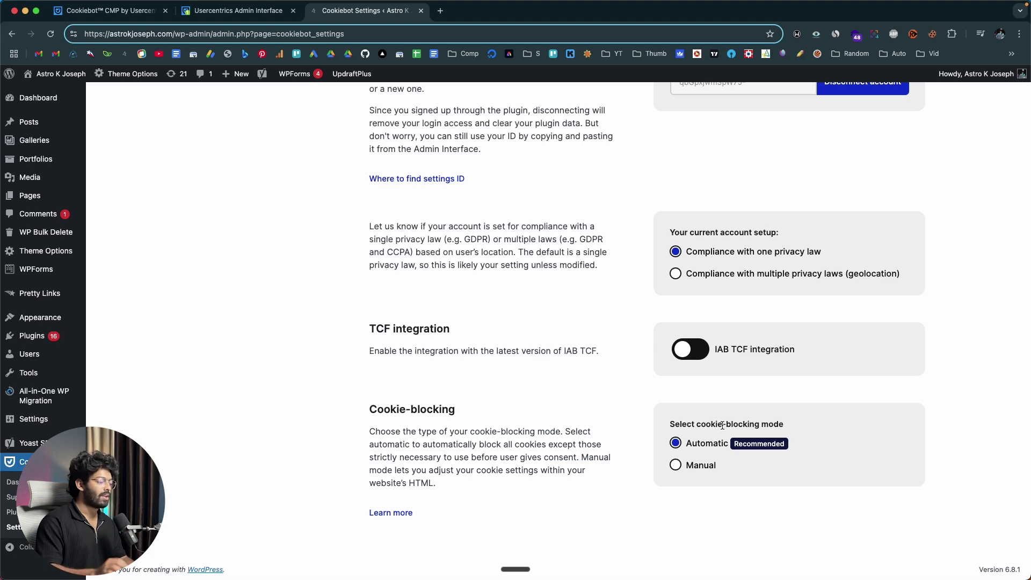
pyautogui.scroll(5, 679, 458)
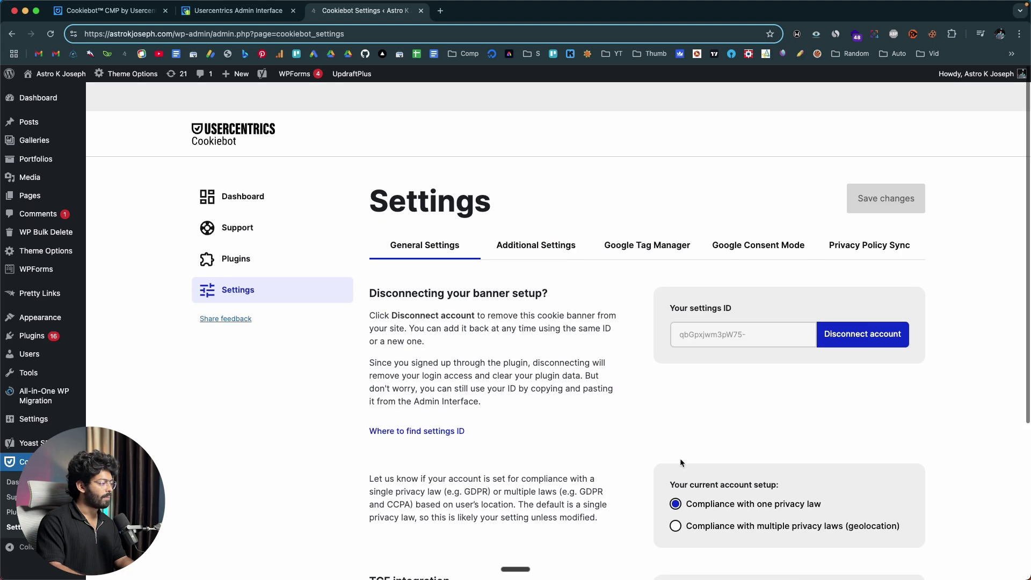
pyautogui.scroll(-5, 707, 378)
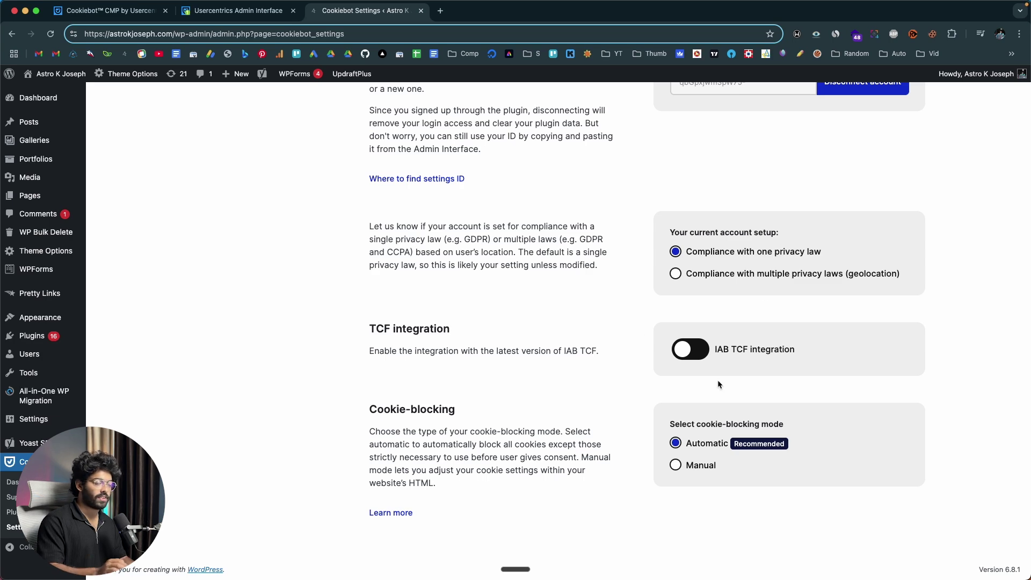
pyautogui.scroll(5, 707, 356)
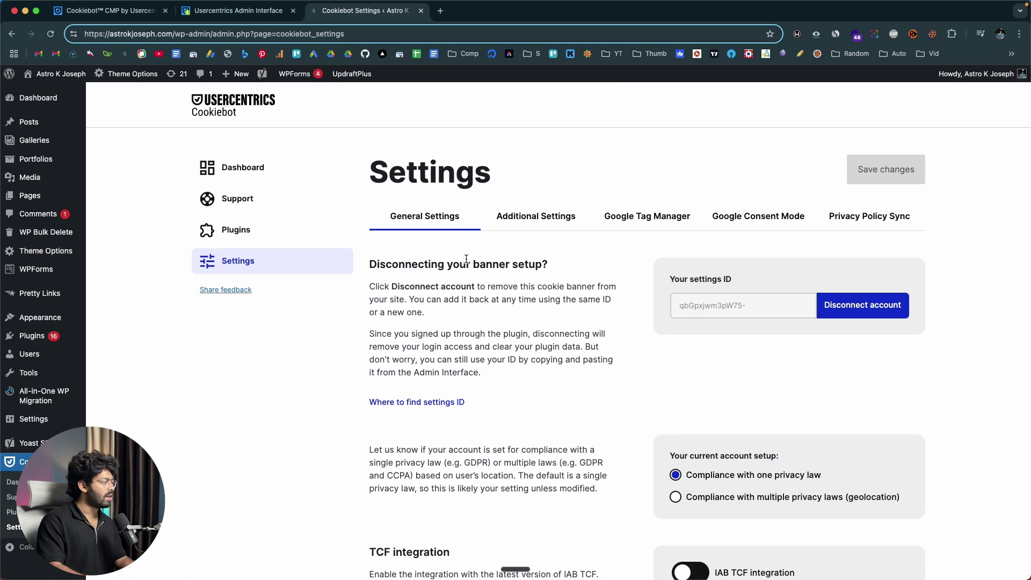
# Review the Additional Settings, Google Tag Manager, Google Consent Mode and Privacy Policy Sync tabs
pyautogui.click(511, 221)
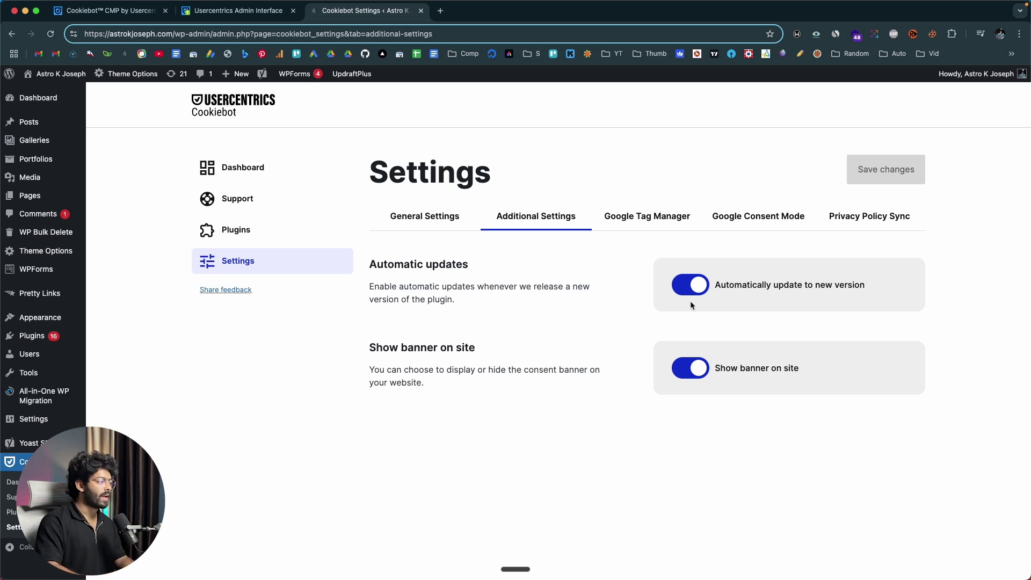
pyautogui.click(651, 220)
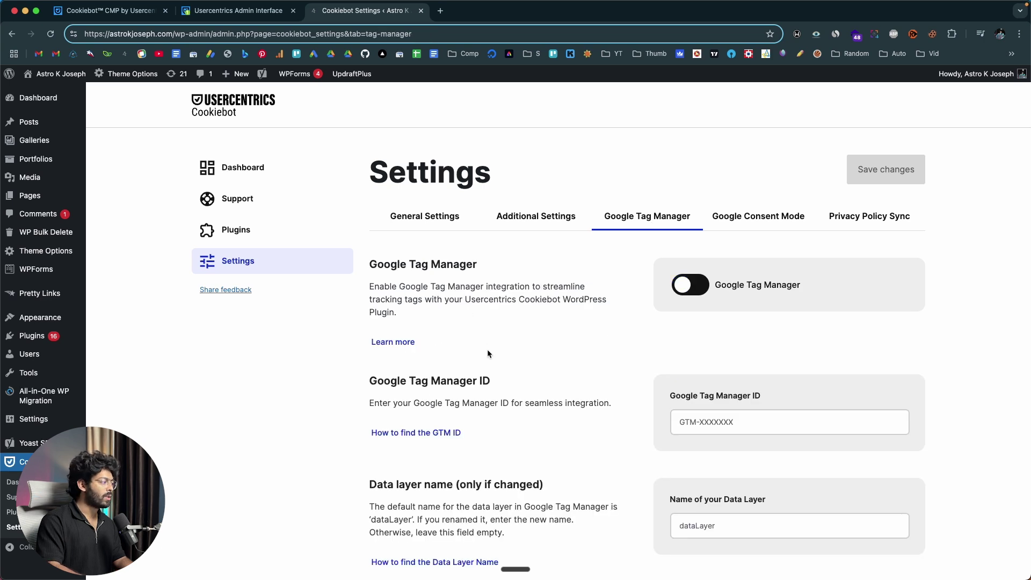
pyautogui.scroll(-2, 487, 349)
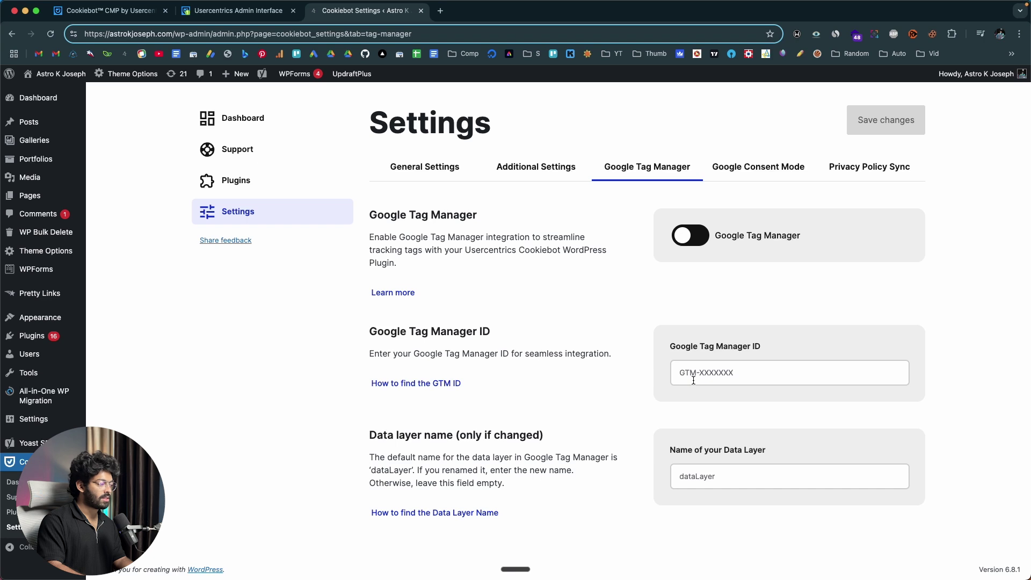
pyautogui.click(769, 172)
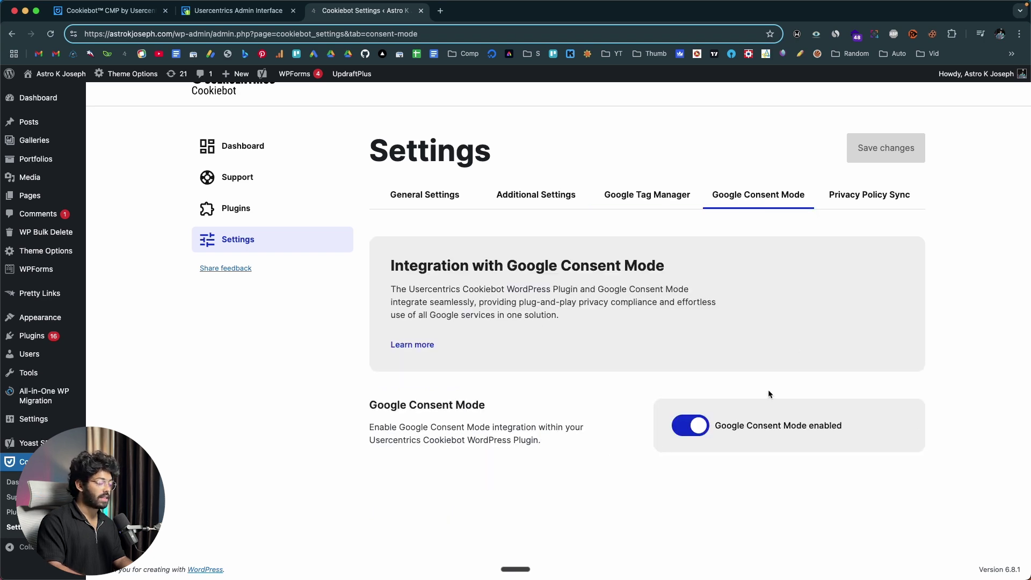
pyautogui.click(869, 195)
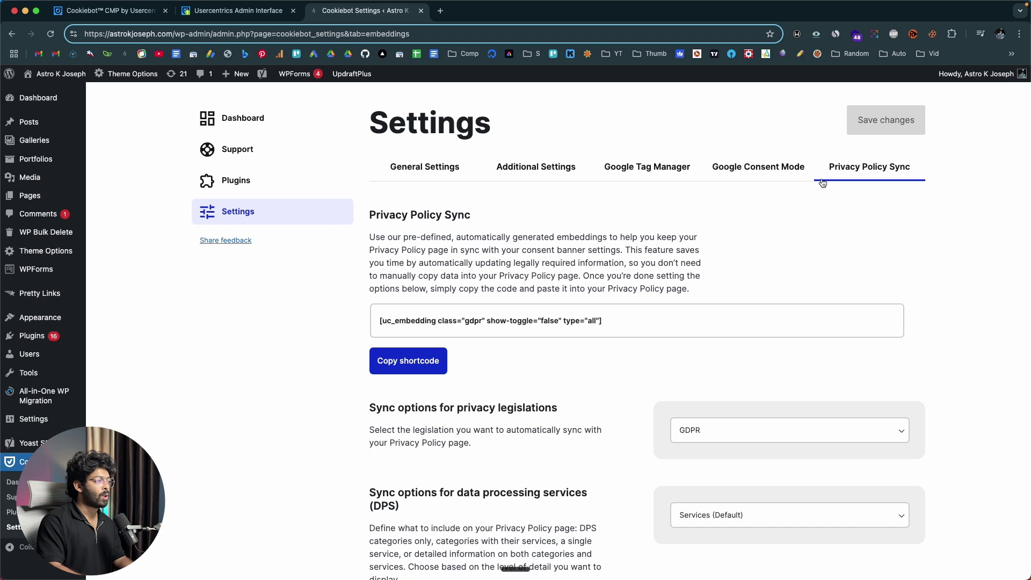
pyautogui.scroll(2, 802, 250)
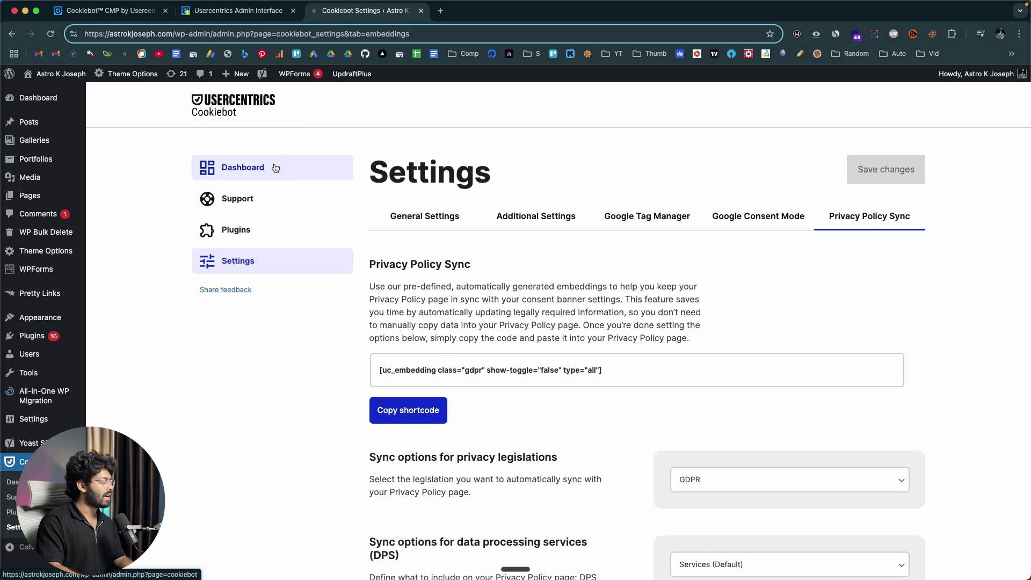
# Check the Cookiebot Dashboard showing the account added with its Domain Group ID connected
pyautogui.click(251, 171)
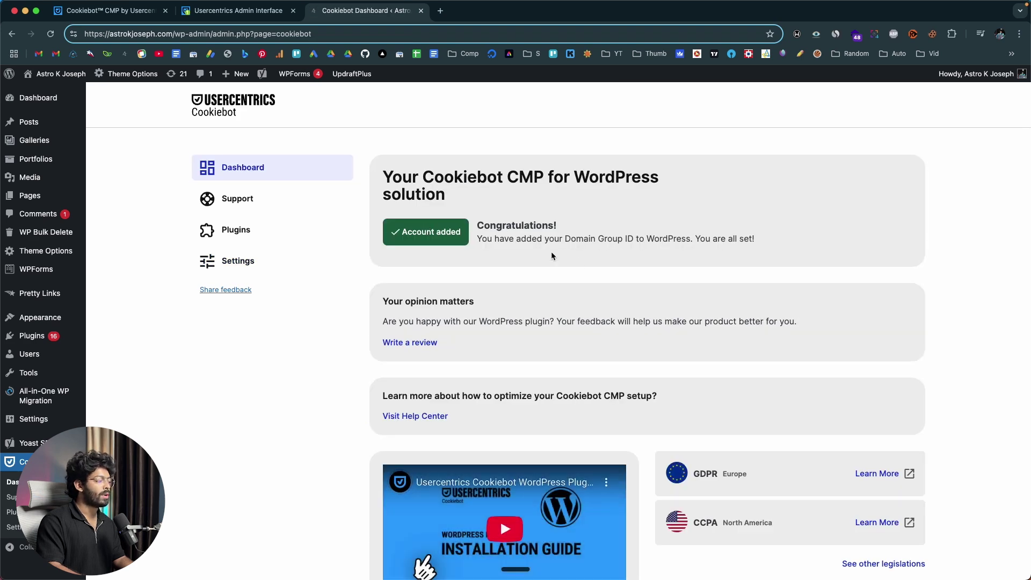
pyautogui.scroll(-5, 765, 245)
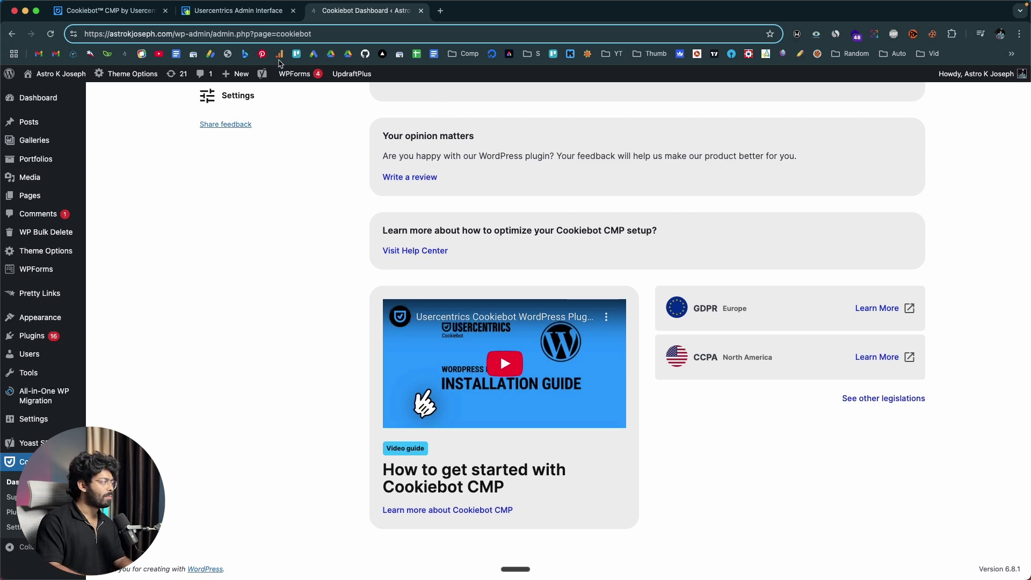
pyautogui.click(238, 11)
pyautogui.scroll(10, 191, 220)
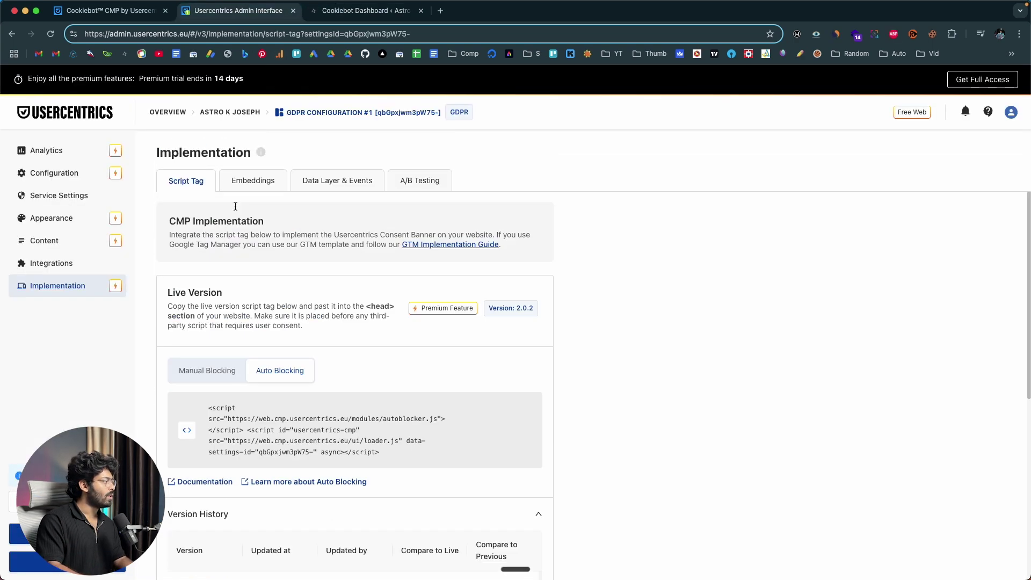
pyautogui.click(365, 11)
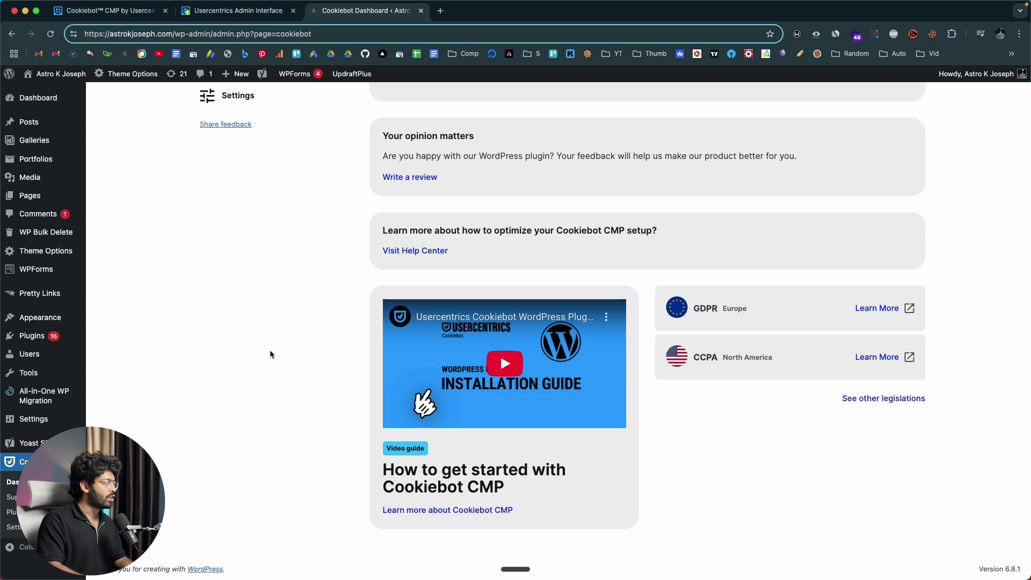
pyautogui.scroll(5, 270, 350)
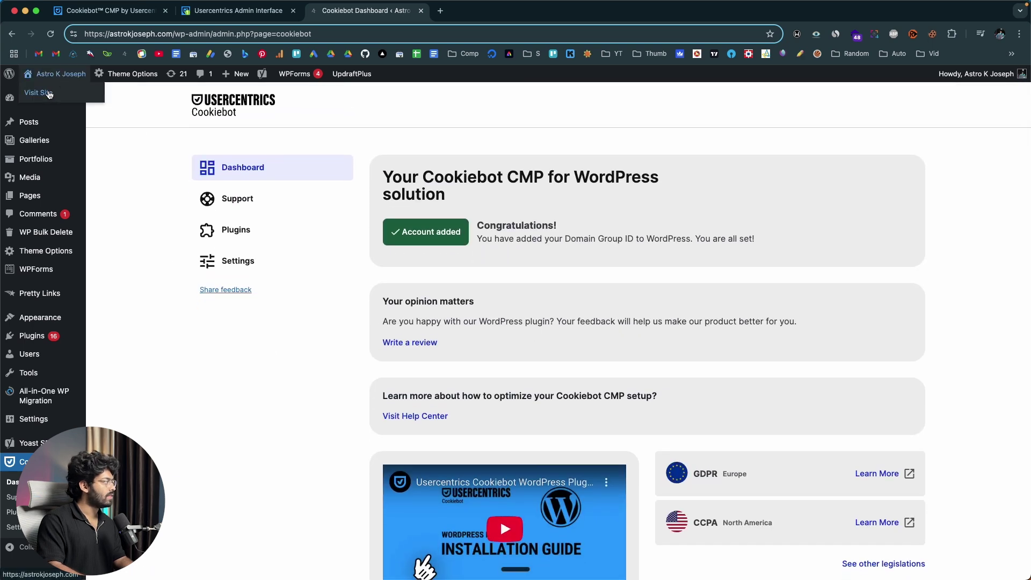
# Visit the live site and match its banner to the 'Privacy Settings' first-layer title in Usercentrics
pyautogui.click(63, 79)
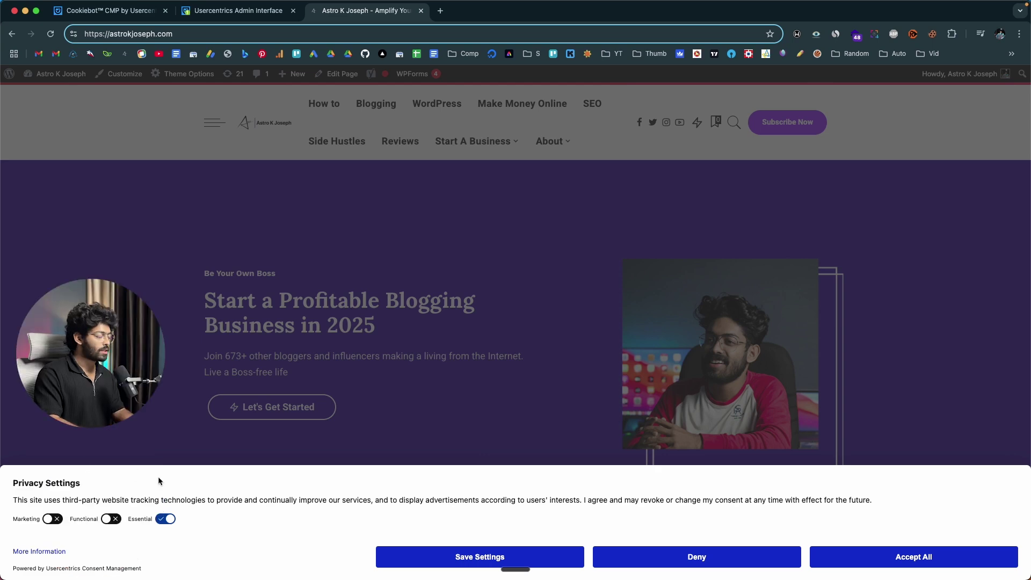
pyautogui.click(258, 12)
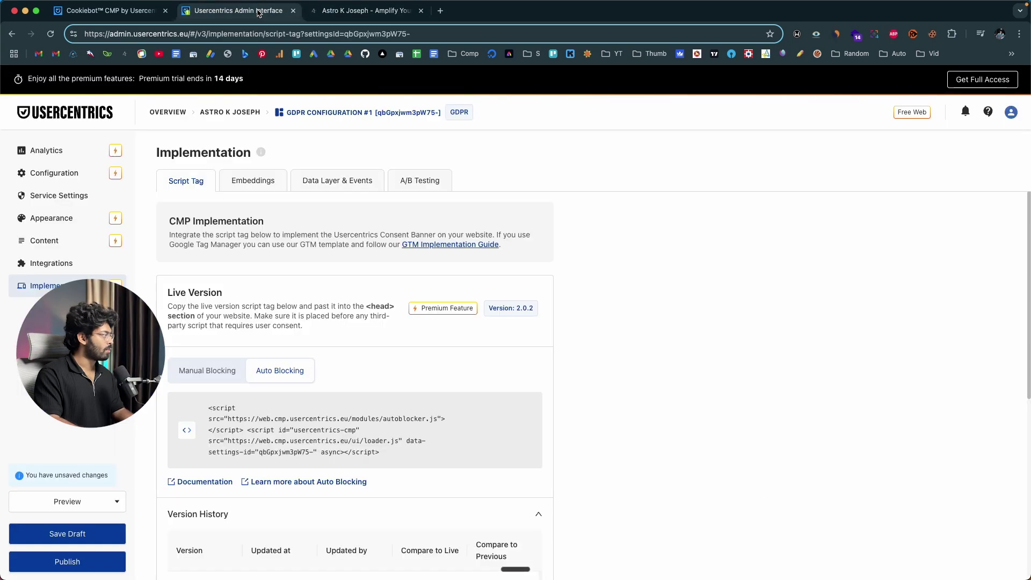
pyautogui.click(69, 218)
pyautogui.click(52, 240)
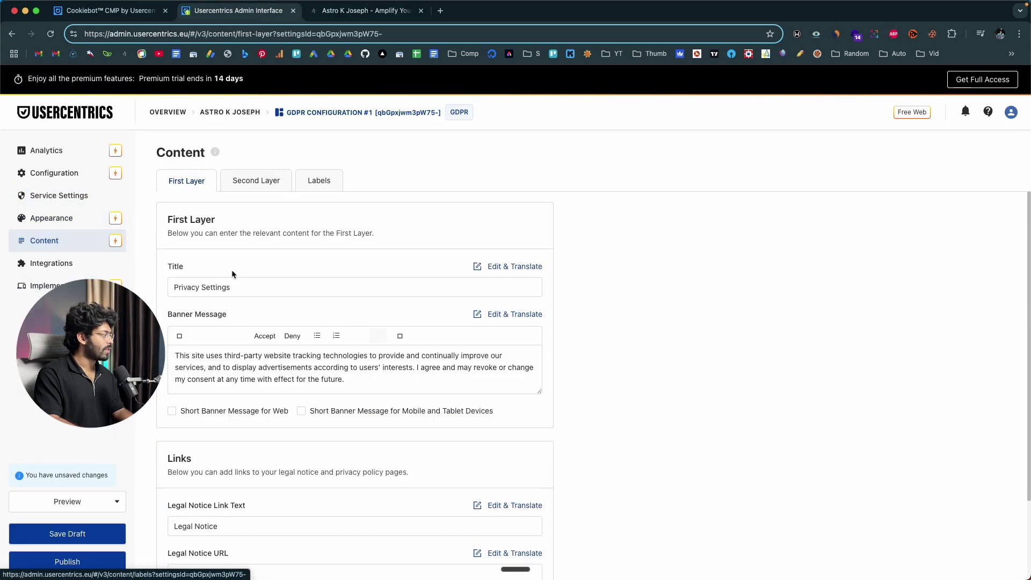
pyautogui.tripleClick(252, 287)
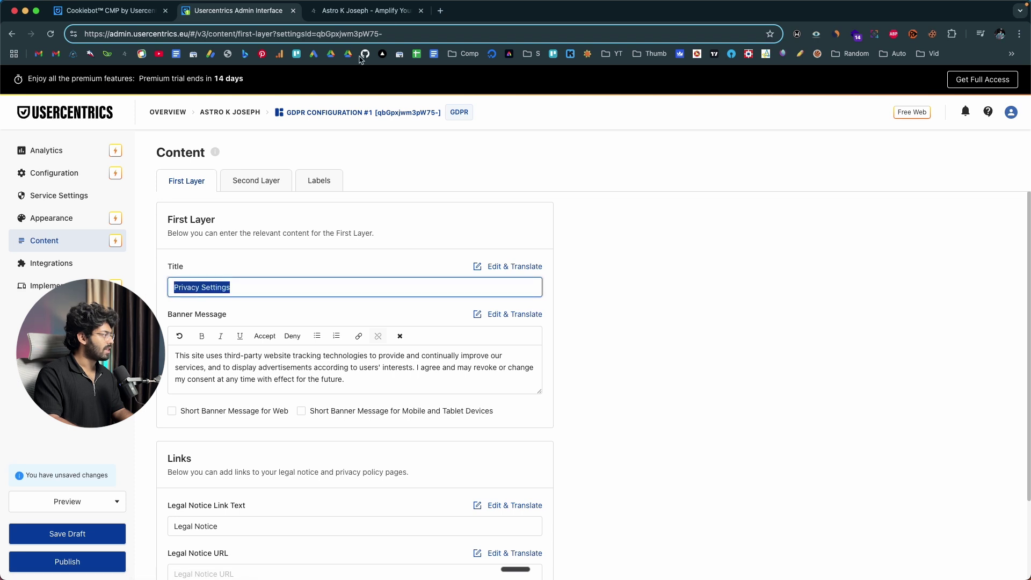
pyautogui.click(379, 12)
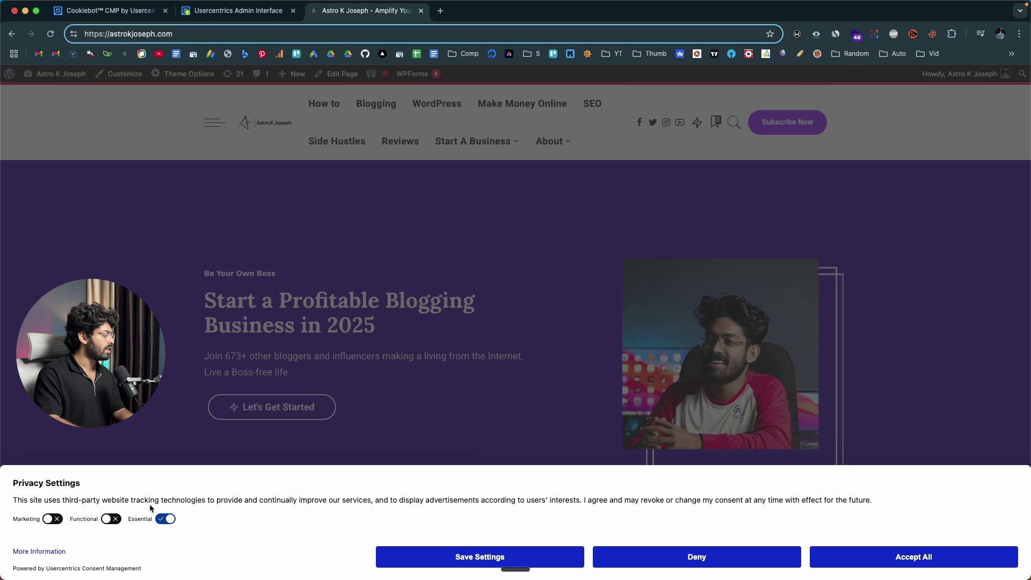
# Toggle the banner's Marketing and Functional consent, switch Marketing back off, then open More Information
pyautogui.click(52, 519)
pyautogui.click(105, 520)
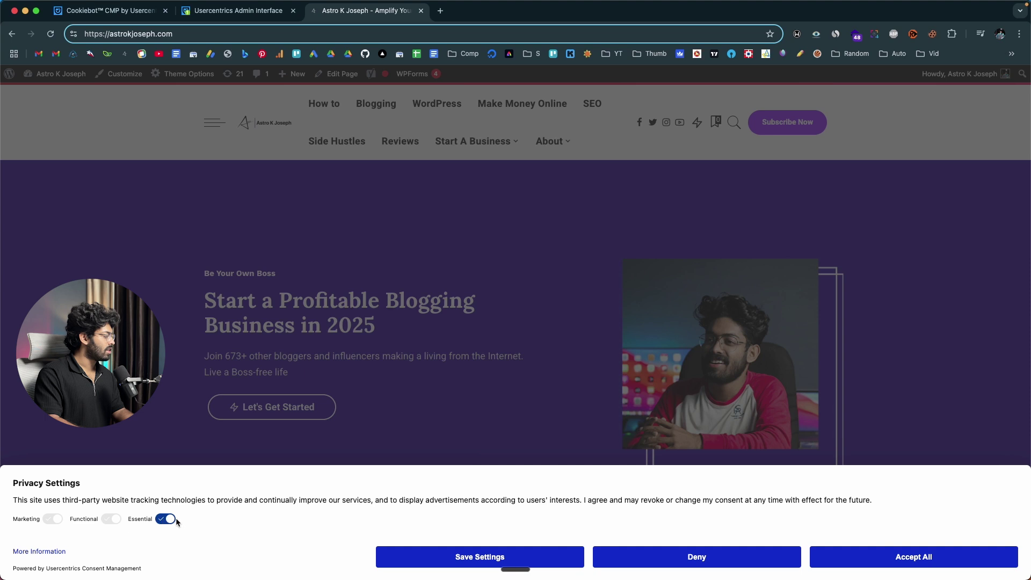
pyautogui.click(52, 519)
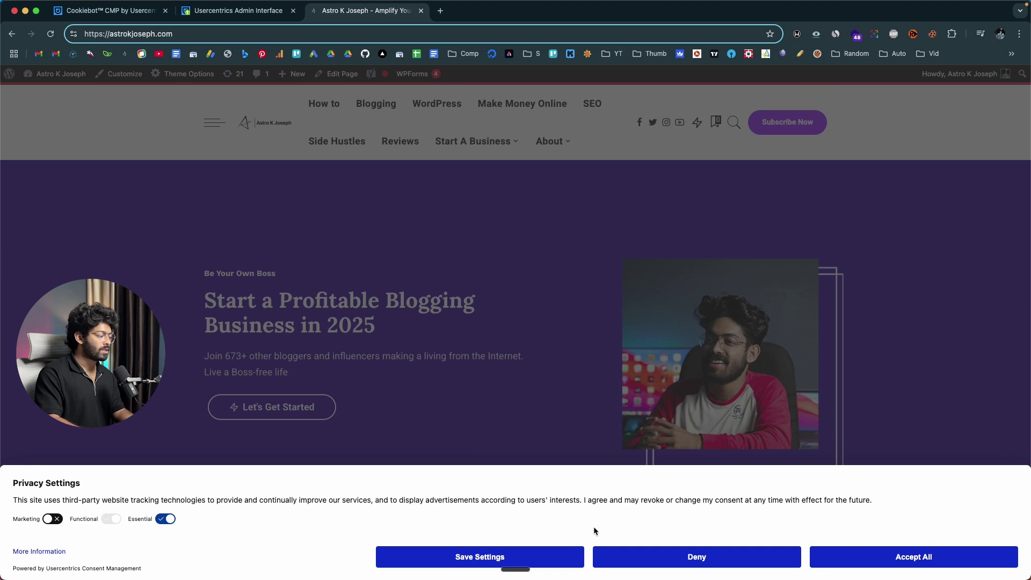
pyautogui.click(43, 551)
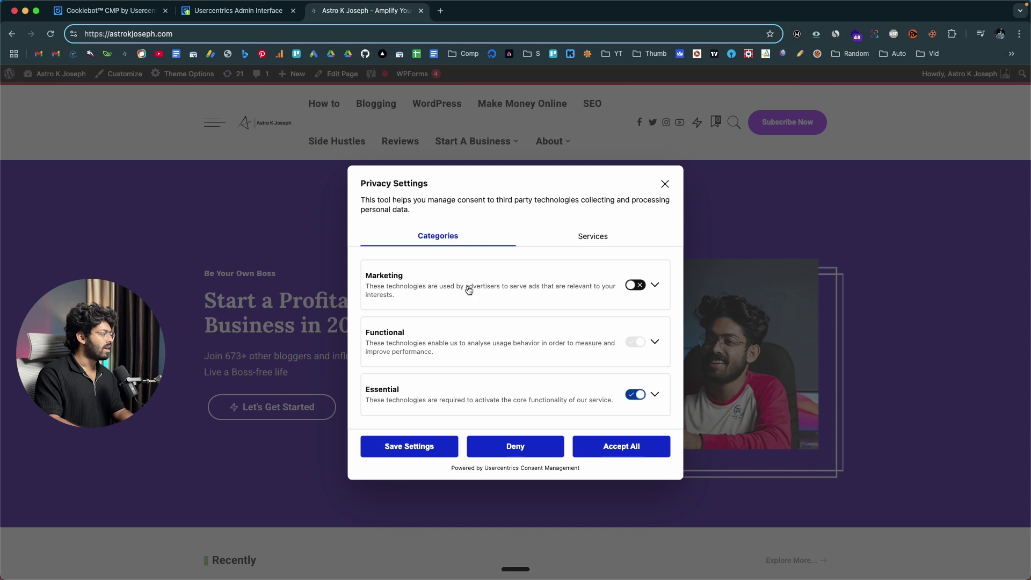
# Expand the Marketing and Functional categories to review their service lists
pyautogui.scroll(-3, 577, 302)
pyautogui.click(654, 285)
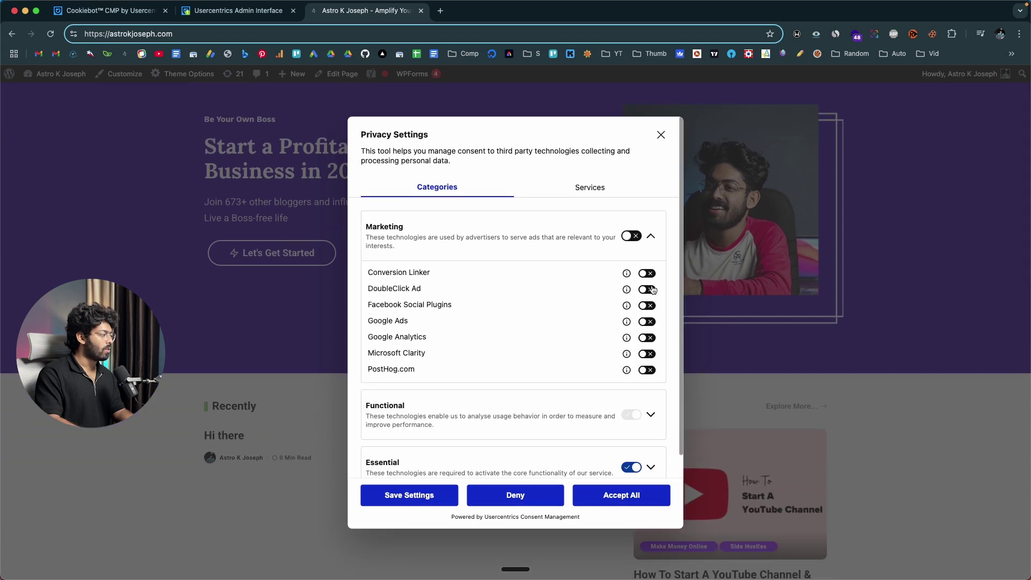
pyautogui.scroll(-1, 574, 294)
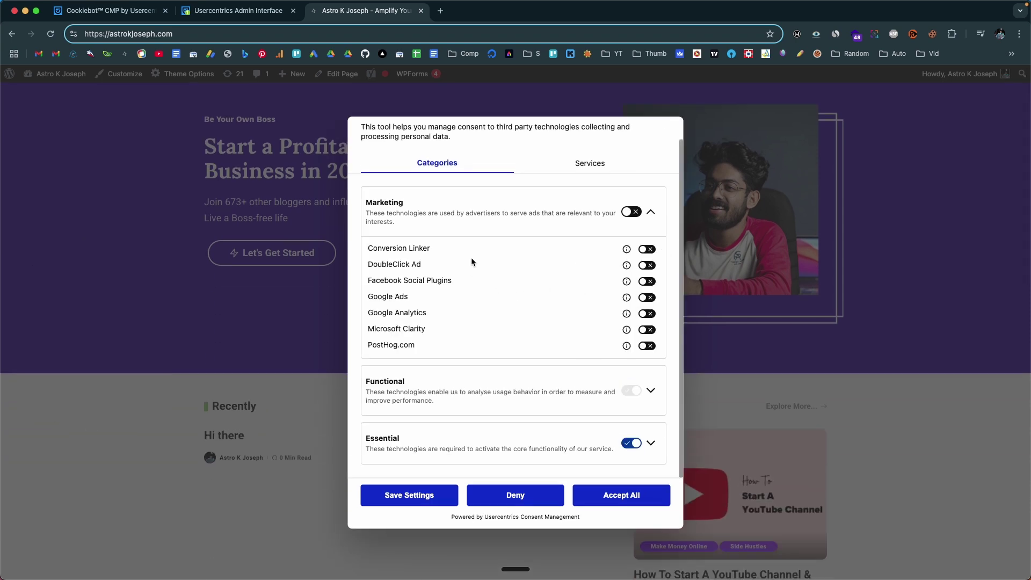
pyautogui.scroll(1, 583, 406)
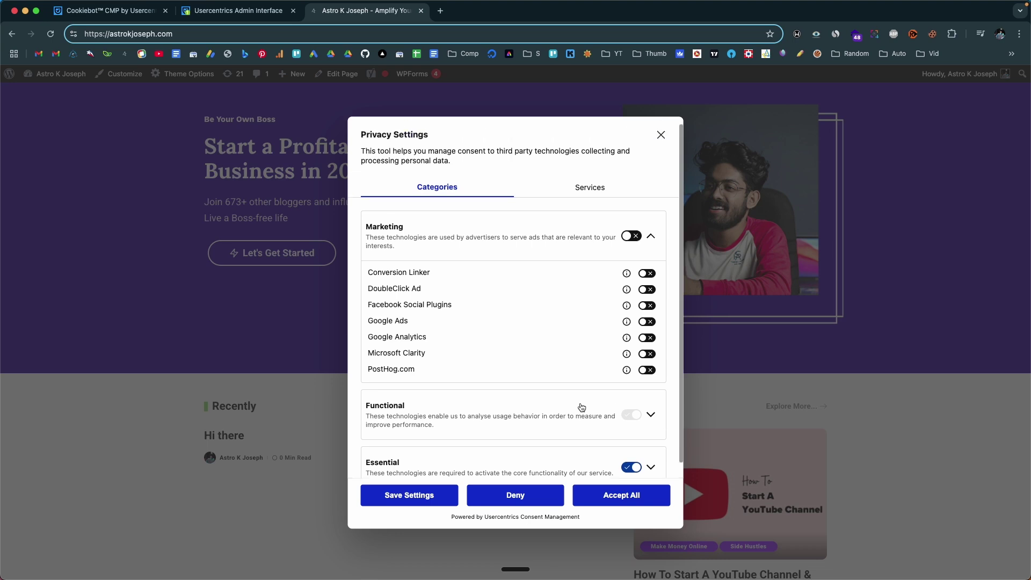
pyautogui.click(656, 416)
pyautogui.scroll(-5, 572, 411)
pyautogui.scroll(5, 572, 403)
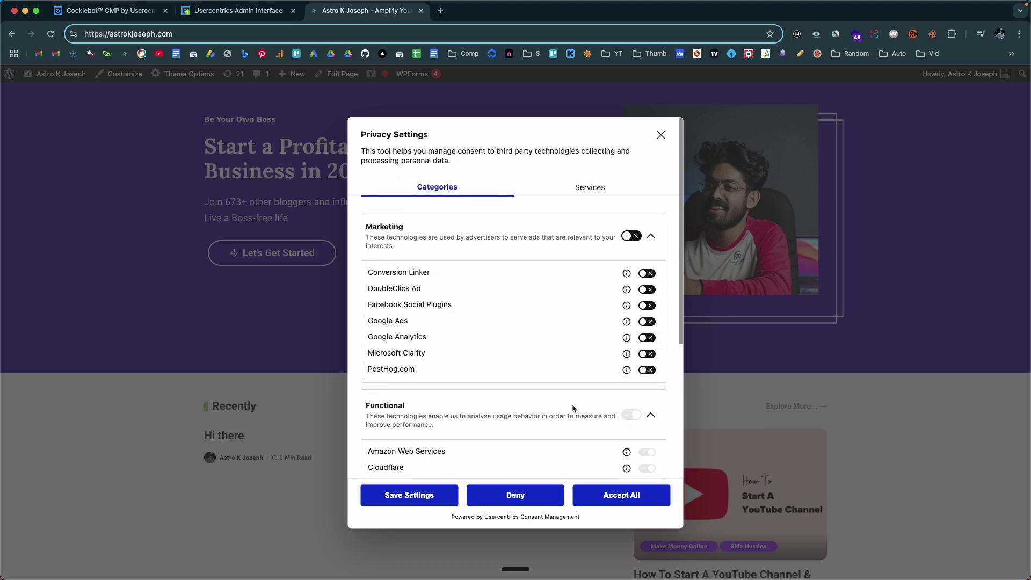
pyautogui.scroll(-4, 574, 409)
pyautogui.scroll(-1, 573, 409)
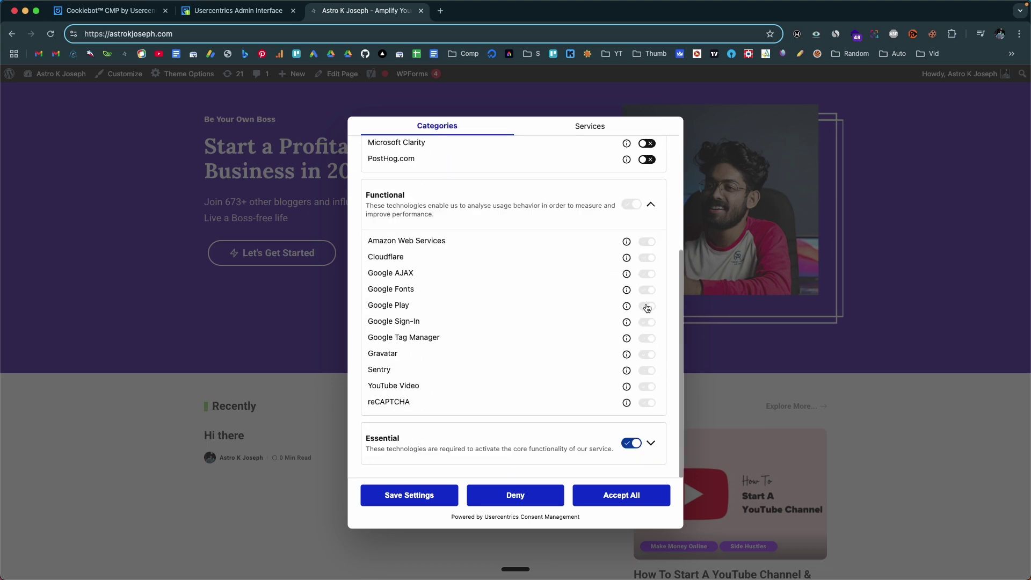
pyautogui.scroll(5, 552, 333)
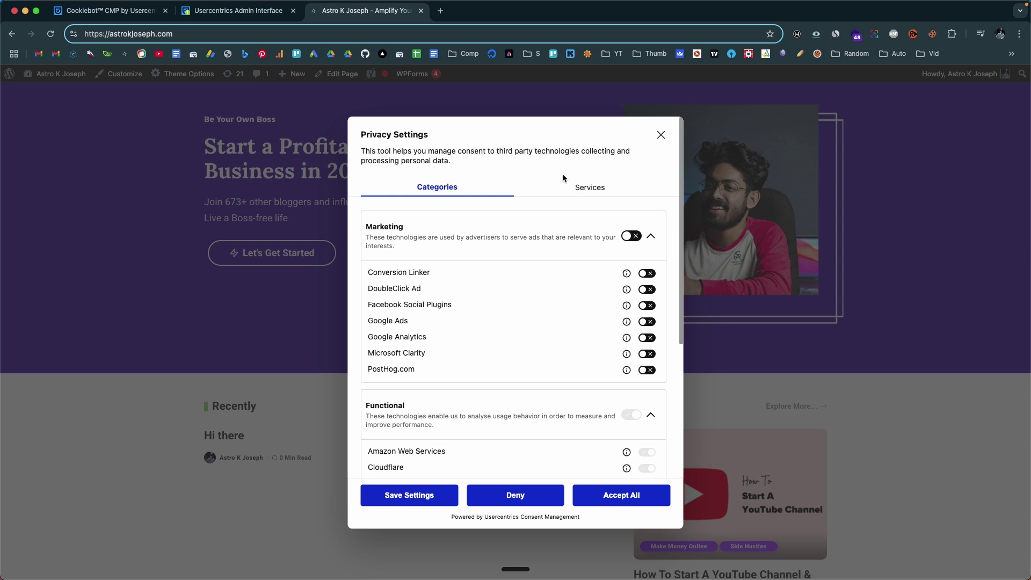
# Switch to the Services view to see consent toggles for each individual service
pyautogui.click(567, 187)
pyautogui.scroll(-10, 518, 286)
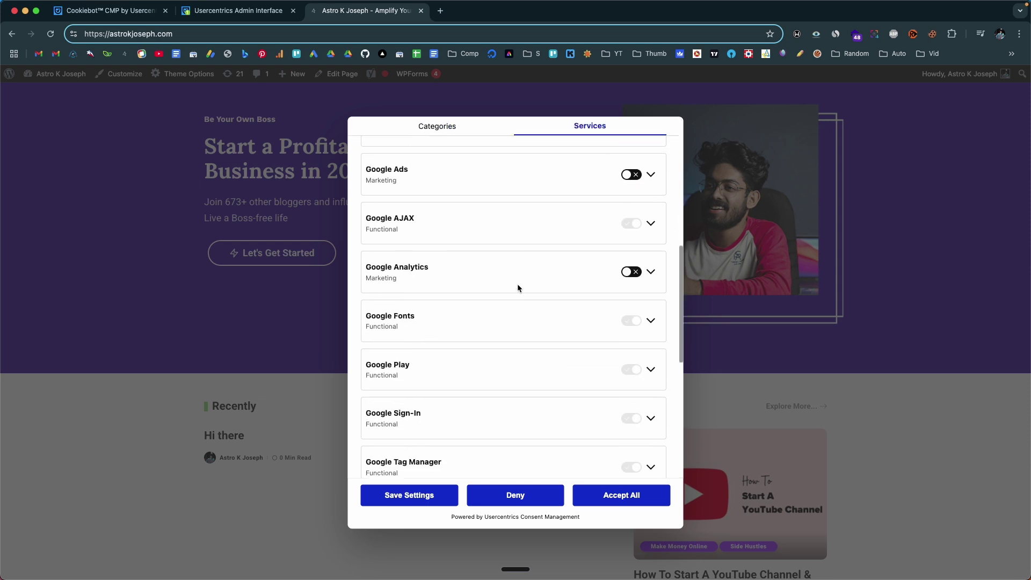
pyautogui.scroll(10, 517, 289)
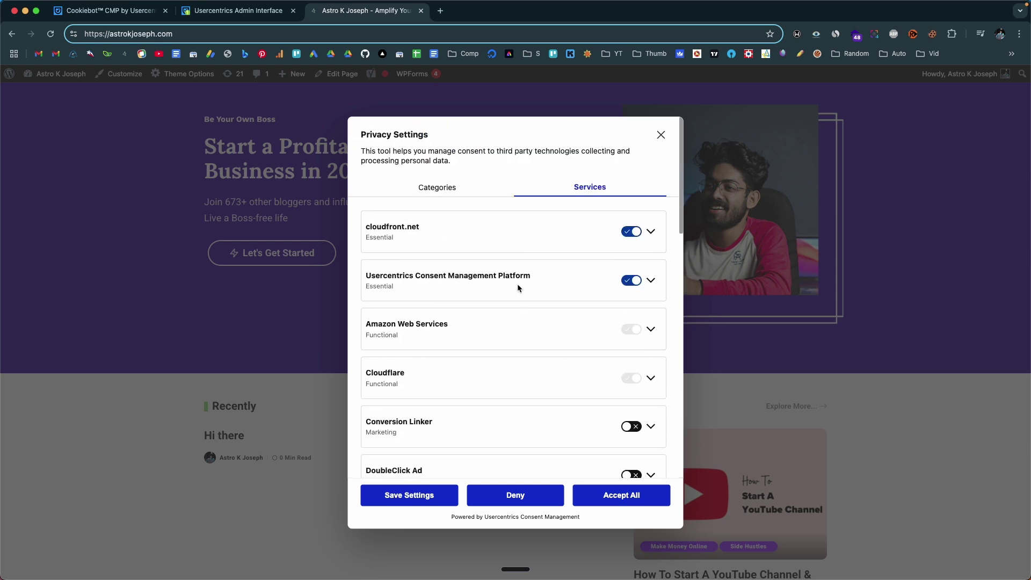
# Accept all consent, then reopen Privacy Settings via the fingerprint icon and save the choices
pyautogui.click(611, 495)
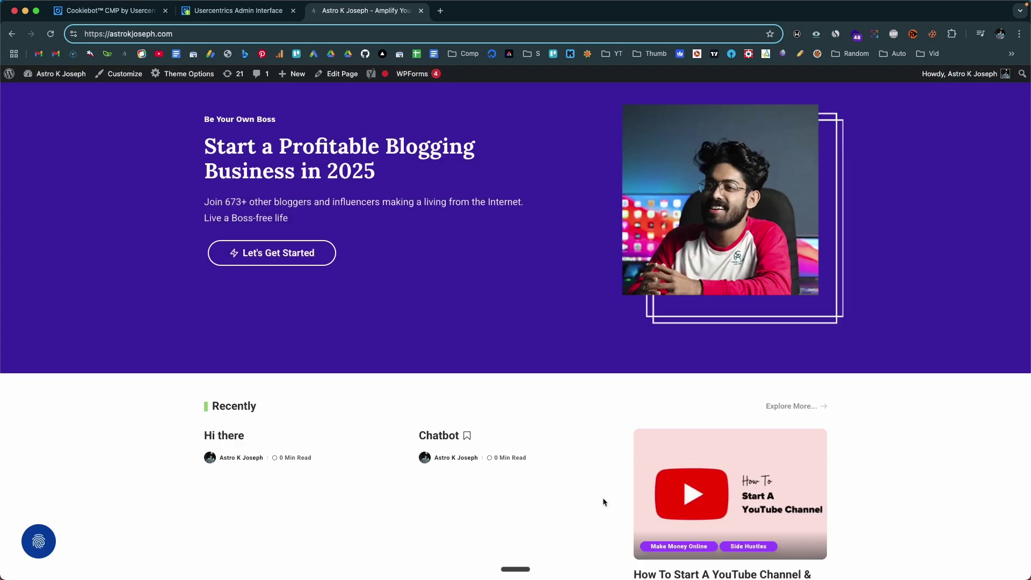
pyautogui.scroll(3, 602, 497)
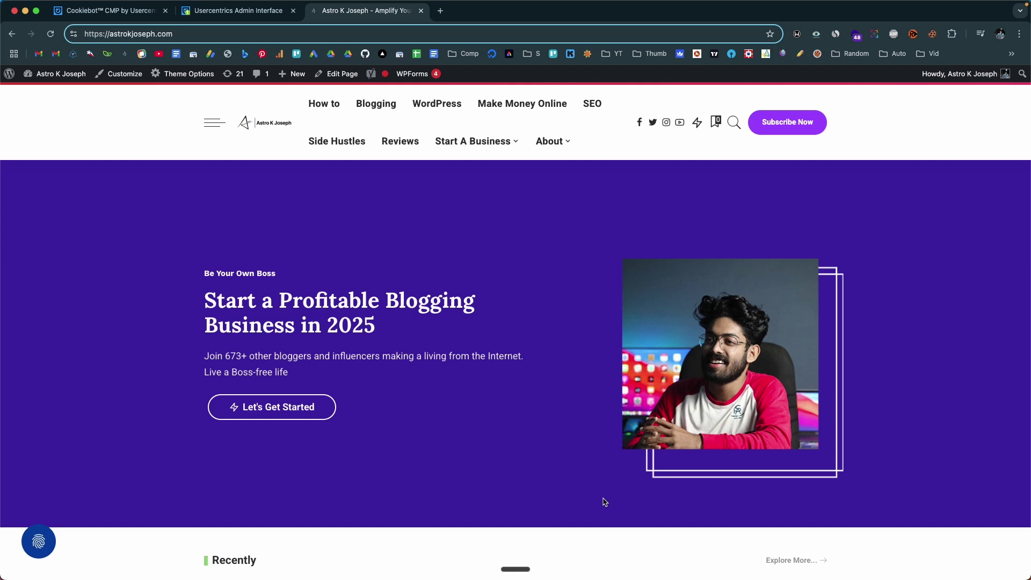
pyautogui.click(38, 544)
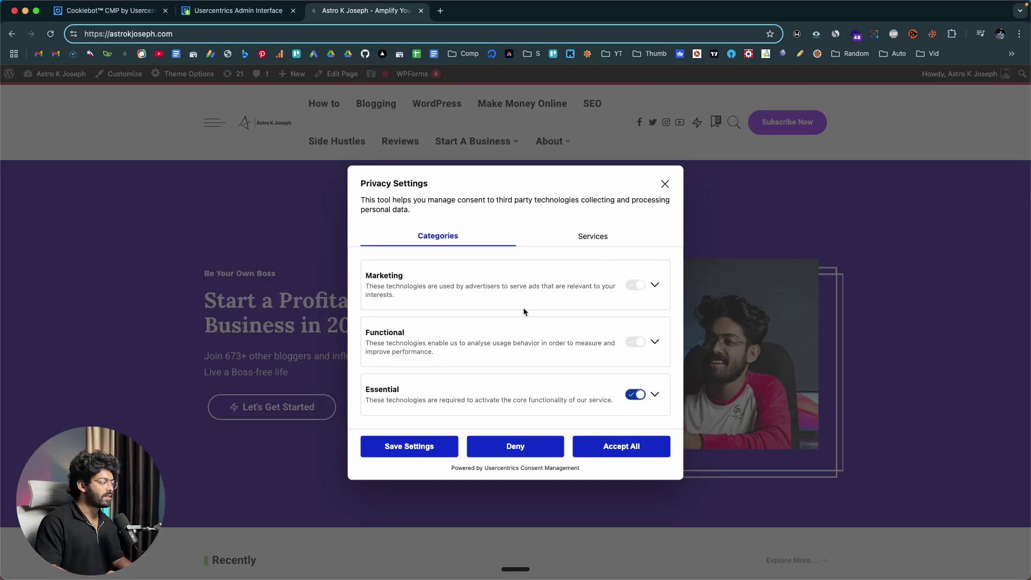
pyautogui.scroll(-5, 524, 311)
pyautogui.scroll(5, 598, 356)
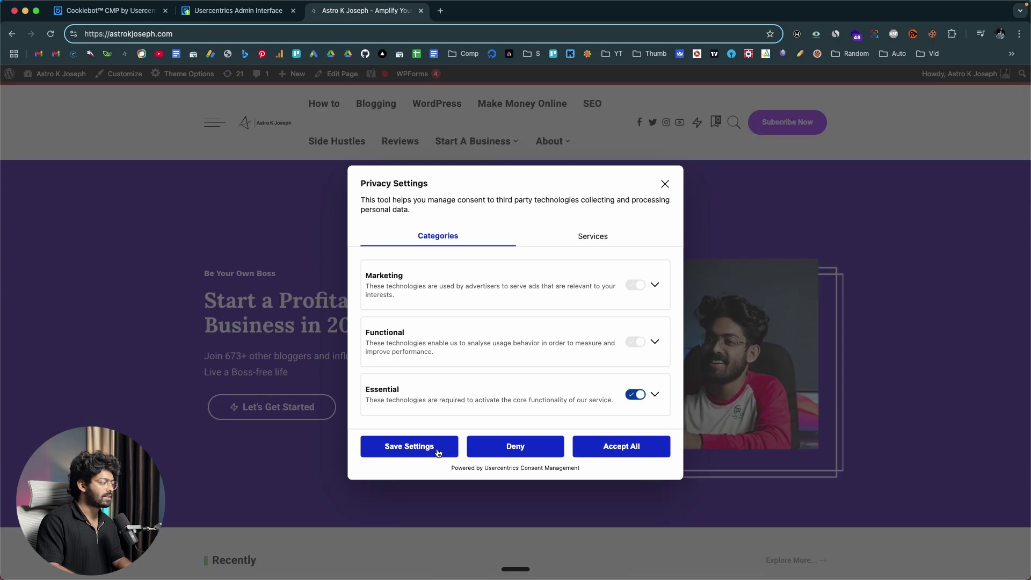
pyautogui.click(520, 448)
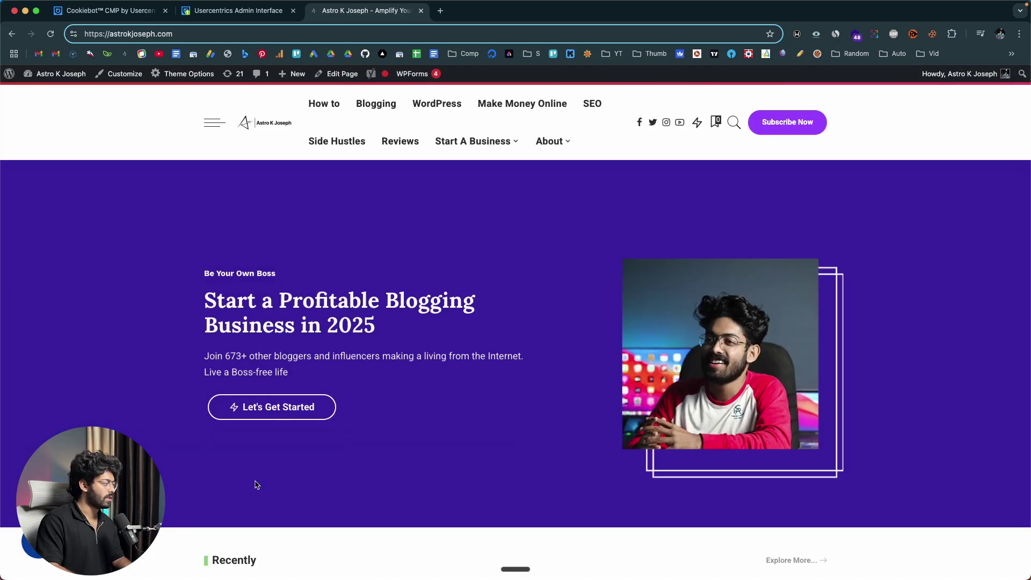
pyautogui.click(237, 10)
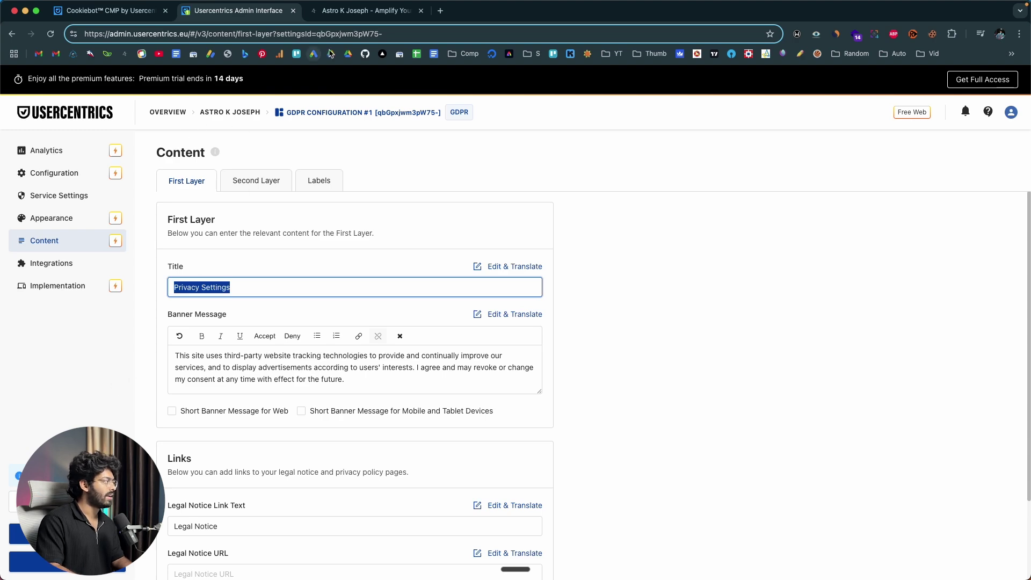
# Back in the admin tab, leave the banner content settings unsaved via the Usercentrics logo
pyautogui.click(365, 10)
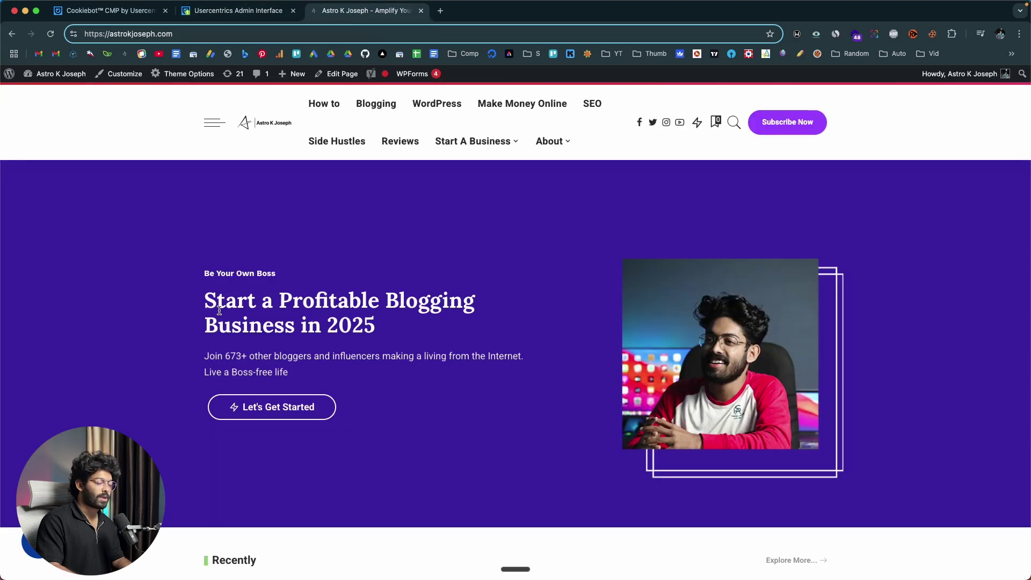
pyautogui.hotkey('ctrl', 'shift', 'Tab')
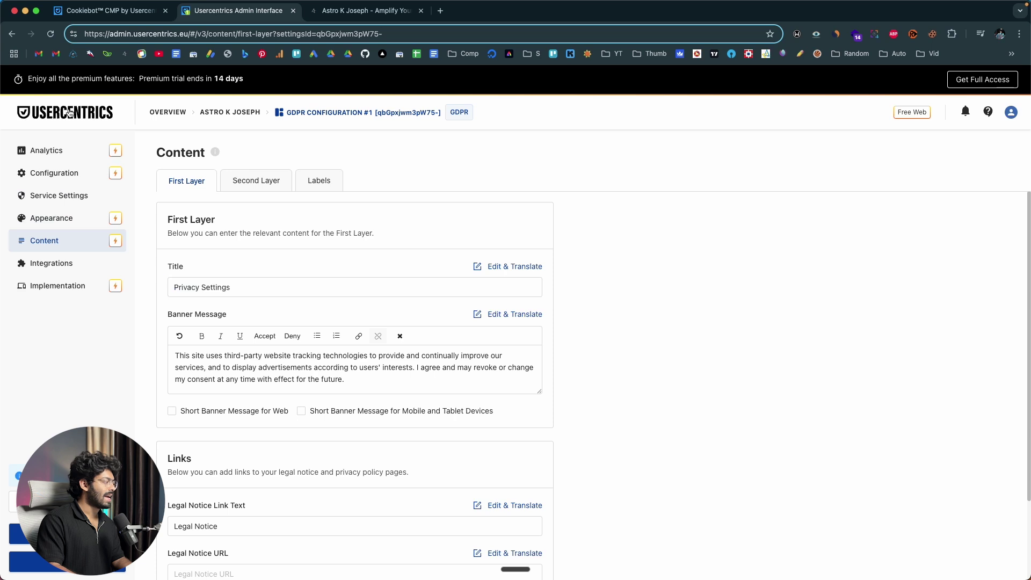
pyautogui.click(70, 113)
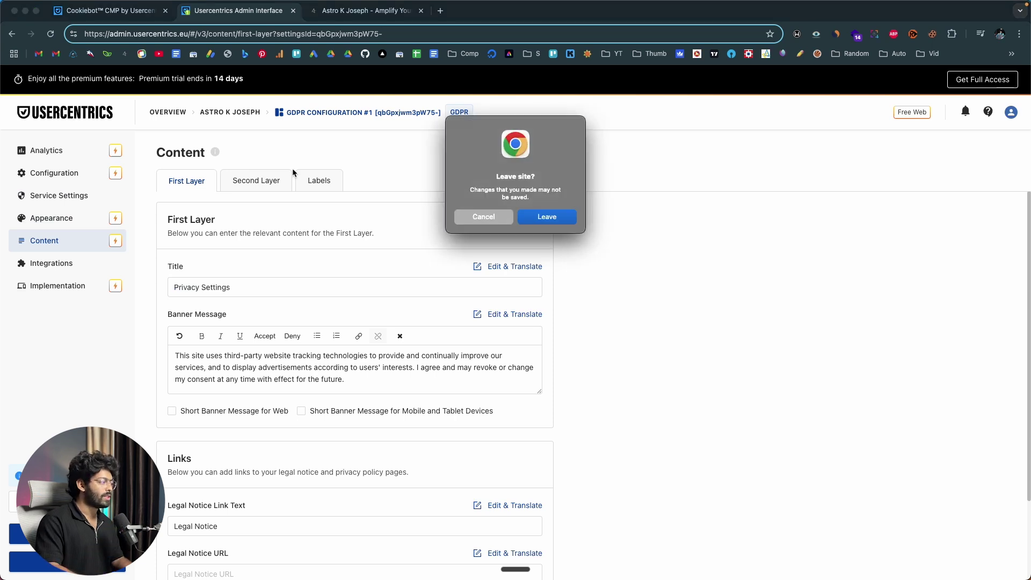
pyautogui.click(554, 218)
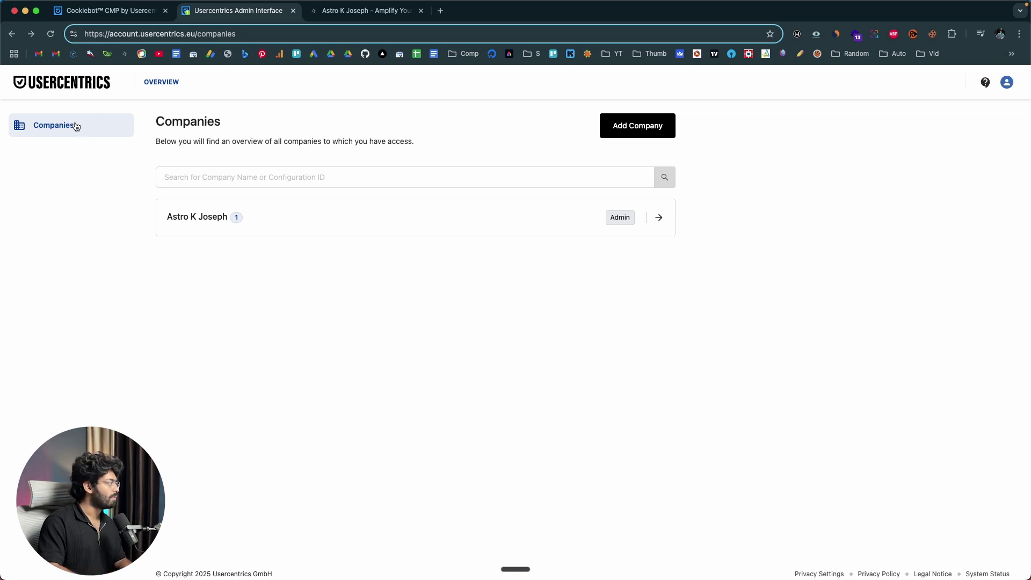
pyautogui.click(633, 127)
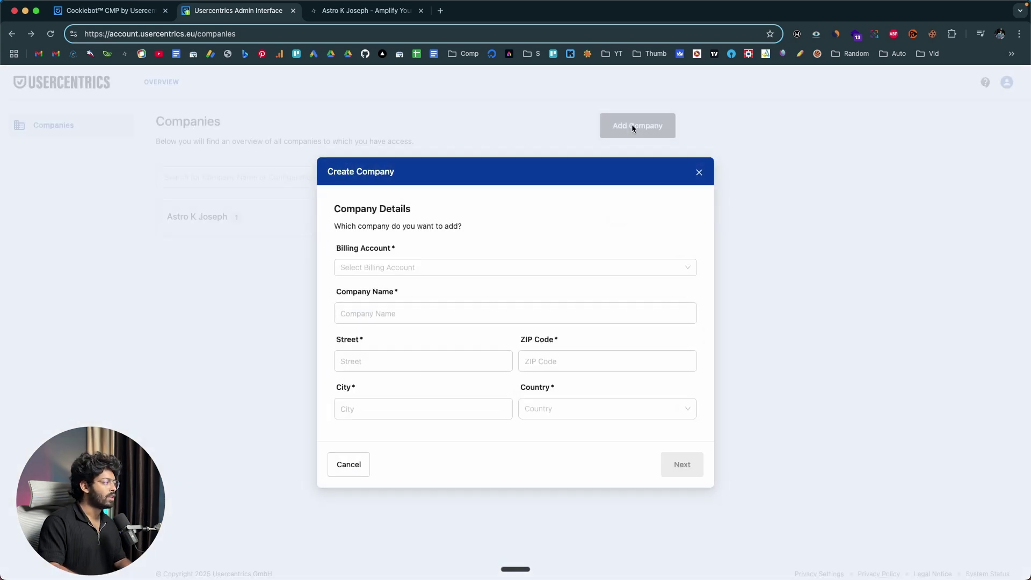
pyautogui.click(350, 469)
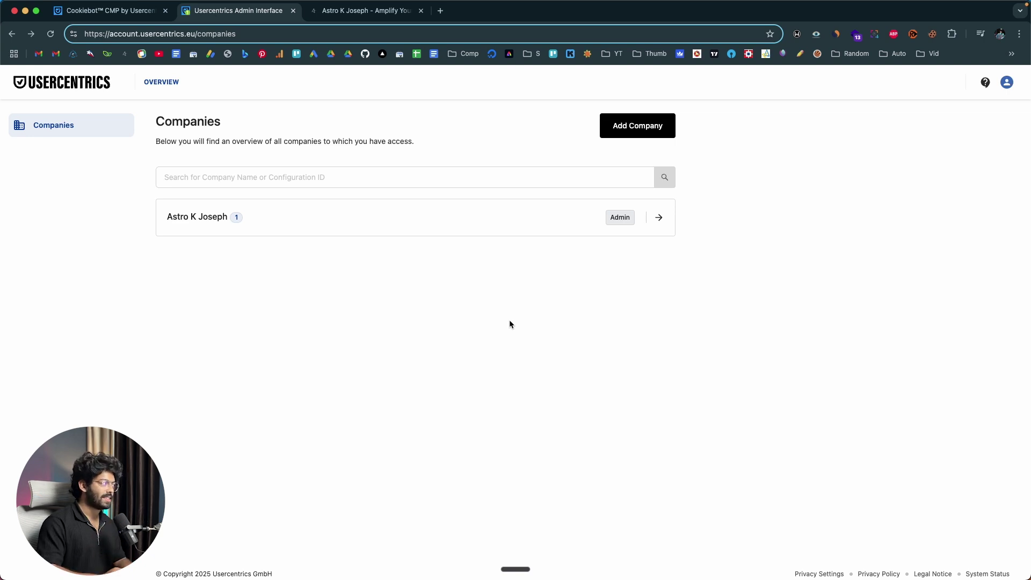
# Scroll the cookiebot.com homepage down to the 'Why choose Usercentrics Cookiebot CMP?' section
pyautogui.click(119, 12)
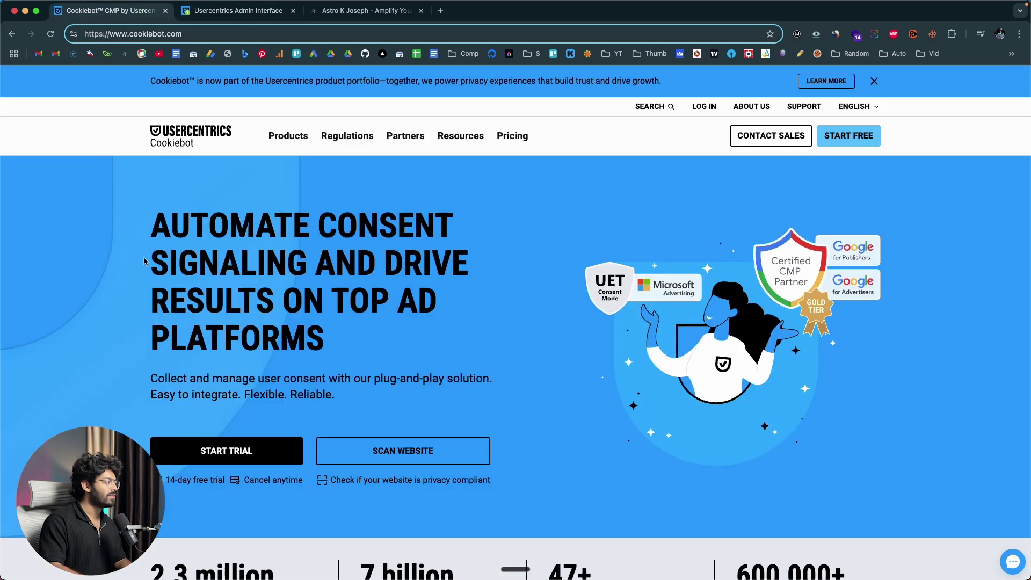
pyautogui.scroll(-5, 144, 260)
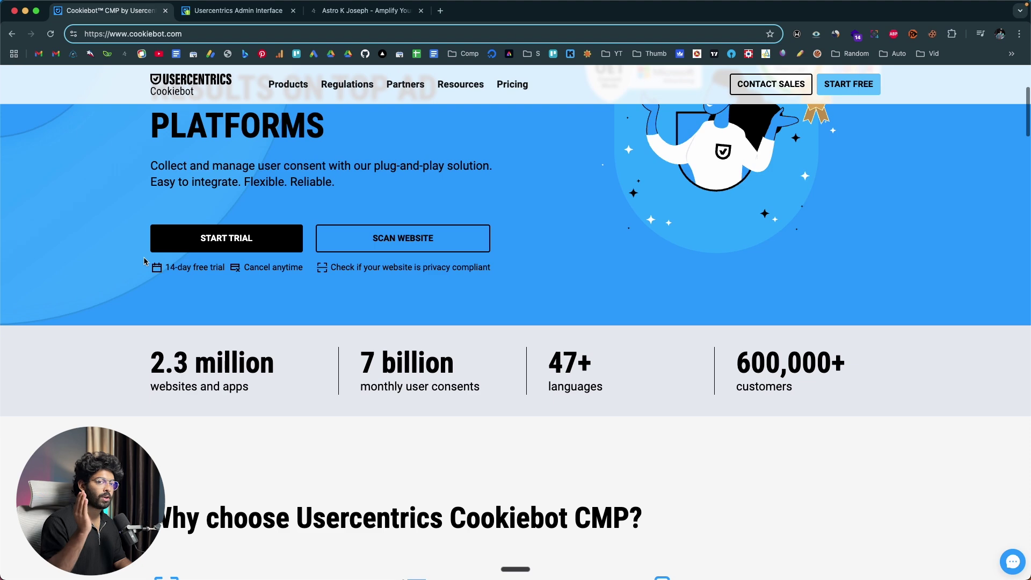
pyautogui.scroll(-5, 144, 261)
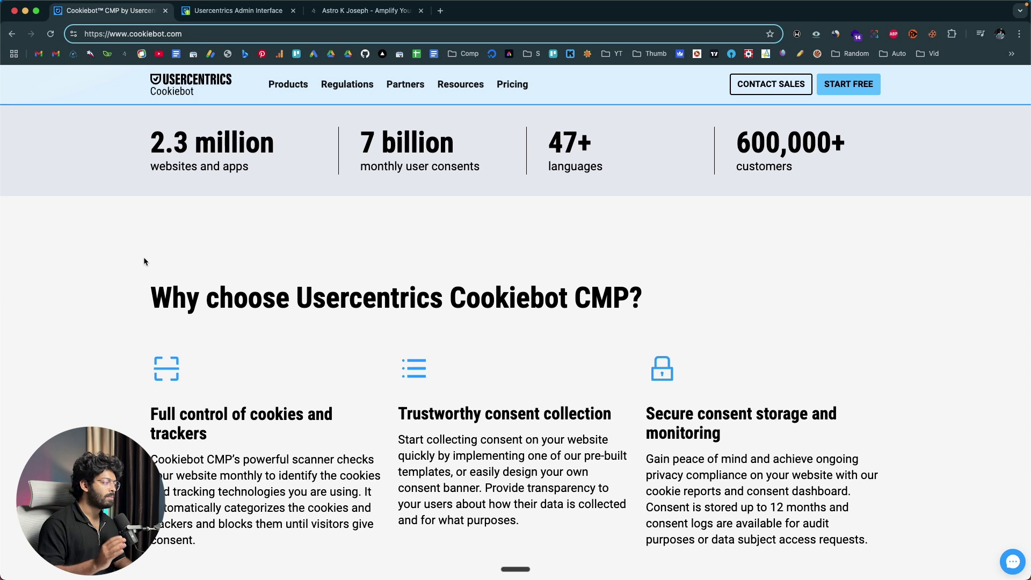
pyautogui.scroll(-4, 144, 261)
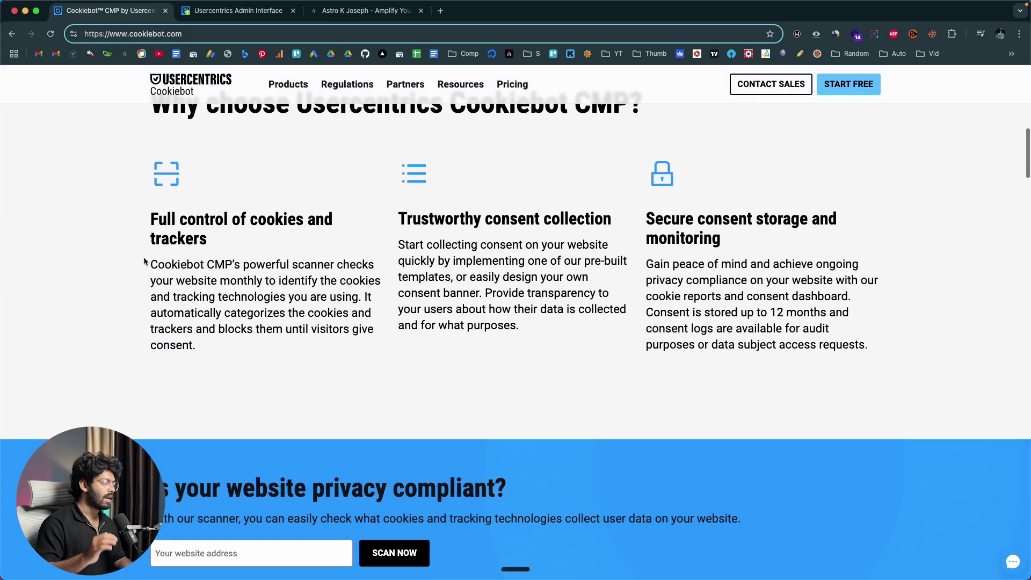